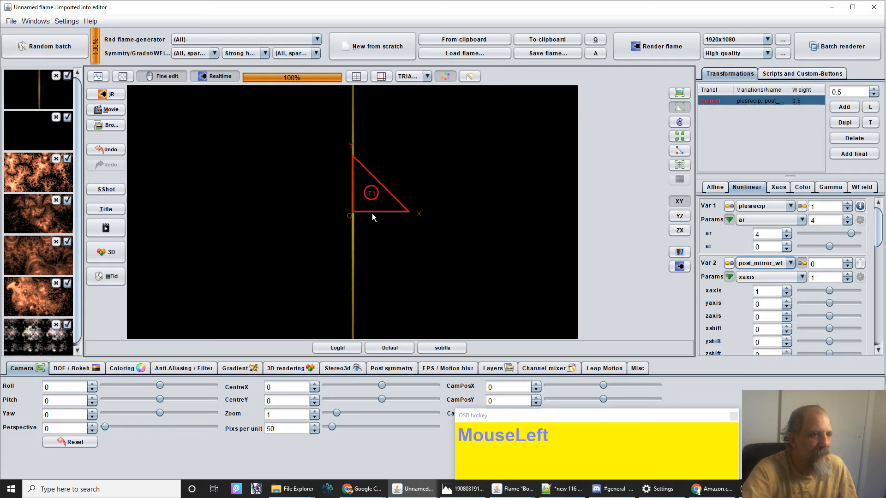
Move the T1 transform triangle well to the right of the vertical mirror axis.
{"action": "left_click_drag", "start_coordinate": [378, 194], "coordinate": [366, 194]}
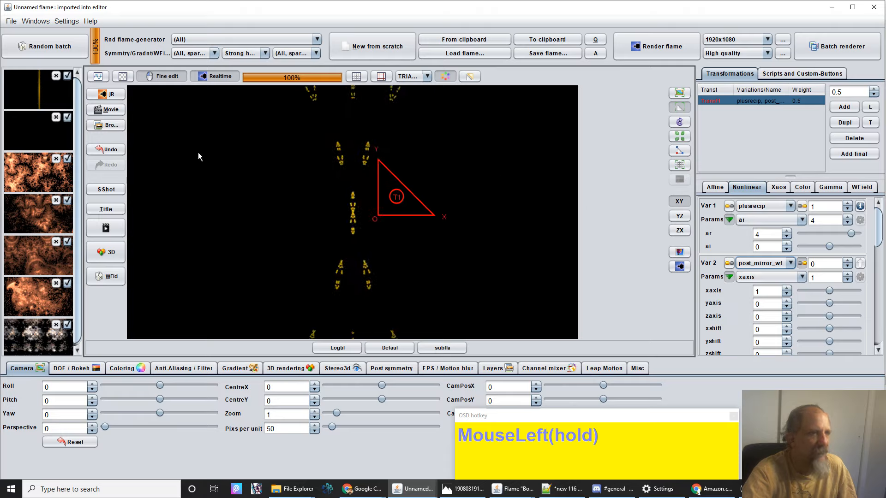
{"action": "left_click_drag", "start_coordinate": [390, 210], "coordinate": [348, 205]}
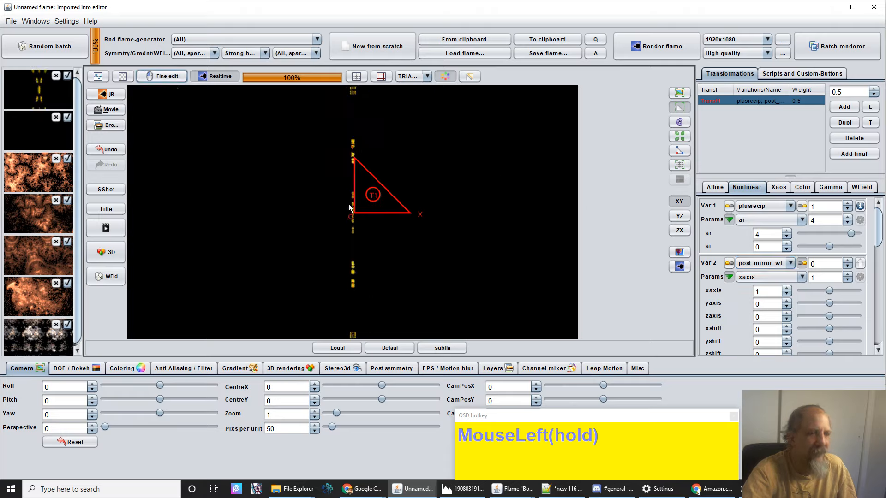
{"action": "mouse_move", "coordinate": [438, 217]}
{"action": "left_mouse_down"}
{"action": "mouse_move", "coordinate": [472, 235]}
{"action": "mouse_move", "coordinate": [464, 217]}
{"action": "mouse_move", "coordinate": [454, 220]}
{"action": "left_mouse_up"}
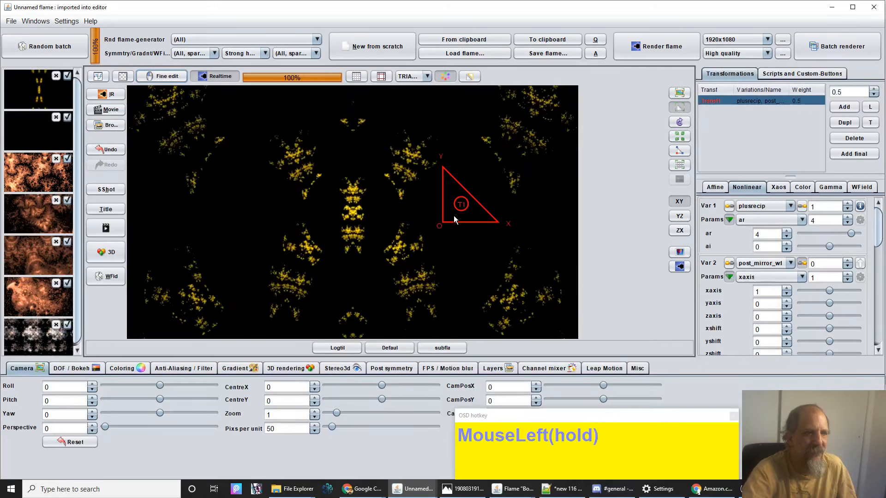
Shrink the T1 triangle slightly and rotate it a few degrees counterclockwise about its origin.
{"action": "scroll", "coordinate": [449, 222], "scroll_direction": "up", "scroll_amount": 2}
{"action": "scroll", "coordinate": [447, 221], "scroll_direction": "down", "scroll_amount": 3}
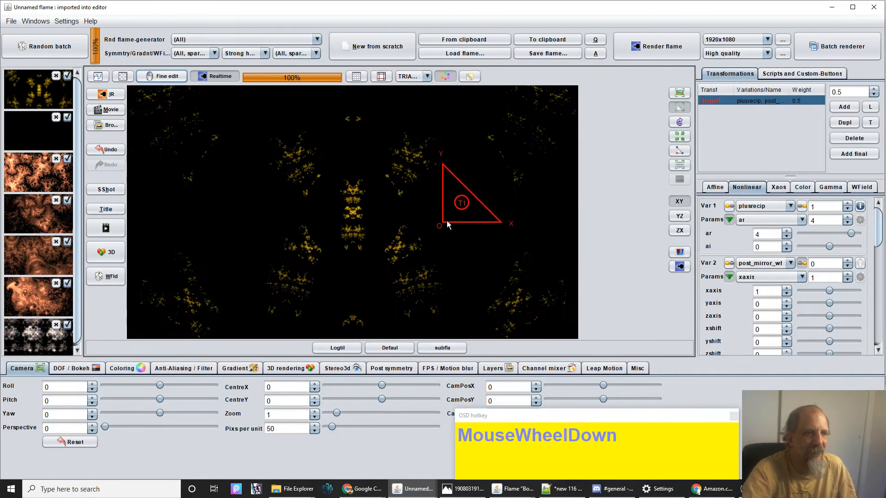
{"action": "scroll", "coordinate": [444, 224], "scroll_direction": "down", "scroll_amount": 3}
{"action": "left_click_drag", "start_coordinate": [444, 224], "coordinate": [477, 228]}
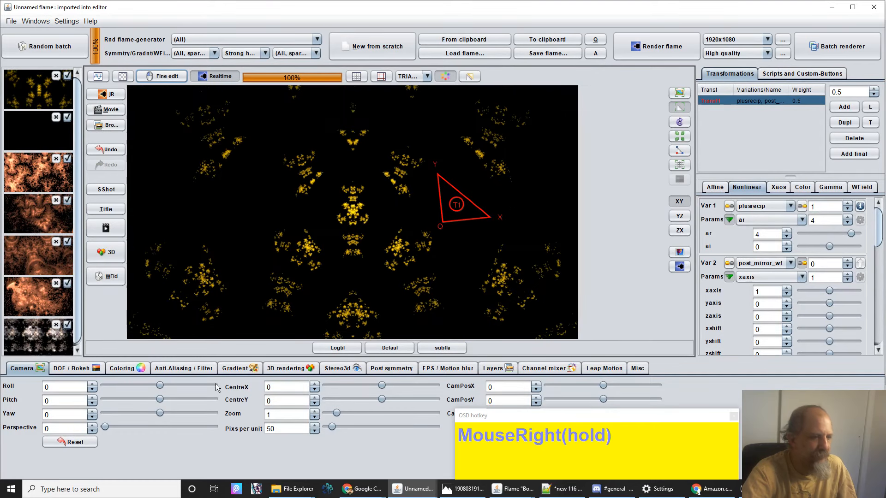
Apply the Bright_but_also_dark gradient from the gradient library to the flame.
{"action": "left_click", "coordinate": [234, 373]}
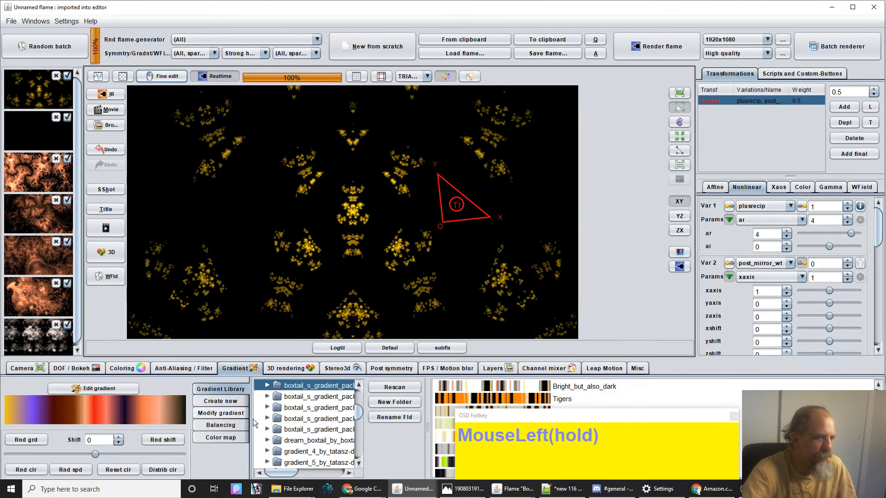
{"action": "left_click", "coordinate": [485, 388]}
Move the T1 triangle slightly farther from the mirror axis and scale it down to roughly half its size.
{"action": "left_click_drag", "start_coordinate": [453, 224], "coordinate": [493, 213]}
{"action": "scroll", "coordinate": [414, 240], "scroll_direction": "up", "scroll_amount": 5}
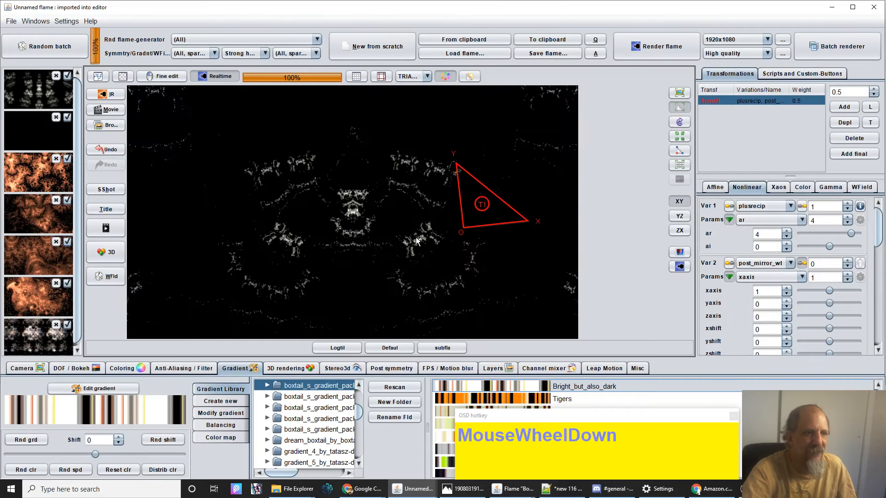
{"action": "scroll", "coordinate": [411, 239], "scroll_direction": "down", "scroll_amount": 3}
{"action": "scroll", "coordinate": [412, 244], "scroll_direction": "down", "scroll_amount": 3}
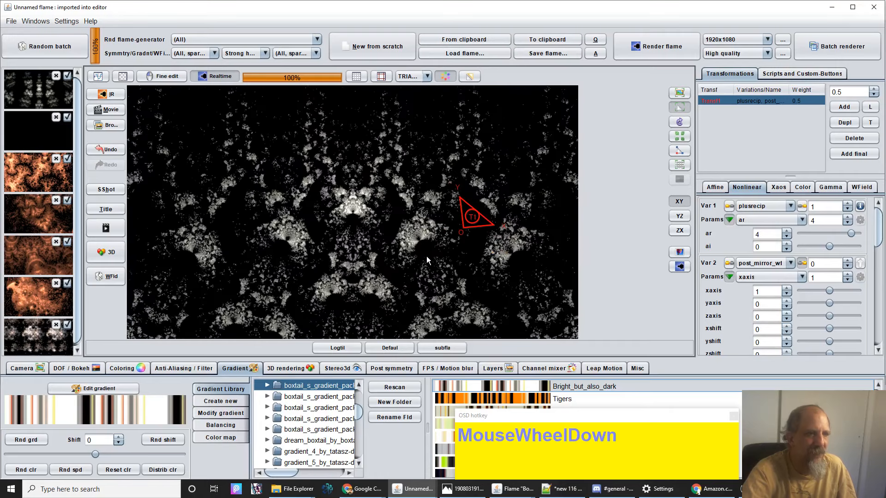
Nudge the T1 triangle slightly upward and fine-tune its scale until the dense fractal pattern fills the preview.
{"action": "left_click", "coordinate": [483, 262]}
{"action": "mouse_move", "coordinate": [484, 262]}
{"action": "left_mouse_down"}
{"action": "mouse_move", "coordinate": [496, 242]}
{"action": "mouse_move", "coordinate": [489, 257]}
{"action": "mouse_move", "coordinate": [500, 257]}
{"action": "mouse_move", "coordinate": [479, 259]}
{"action": "left_mouse_up"}
{"action": "scroll", "coordinate": [474, 254], "scroll_direction": "down", "scroll_amount": 1}
{"action": "scroll", "coordinate": [473, 250], "scroll_direction": "down", "scroll_amount": 5}
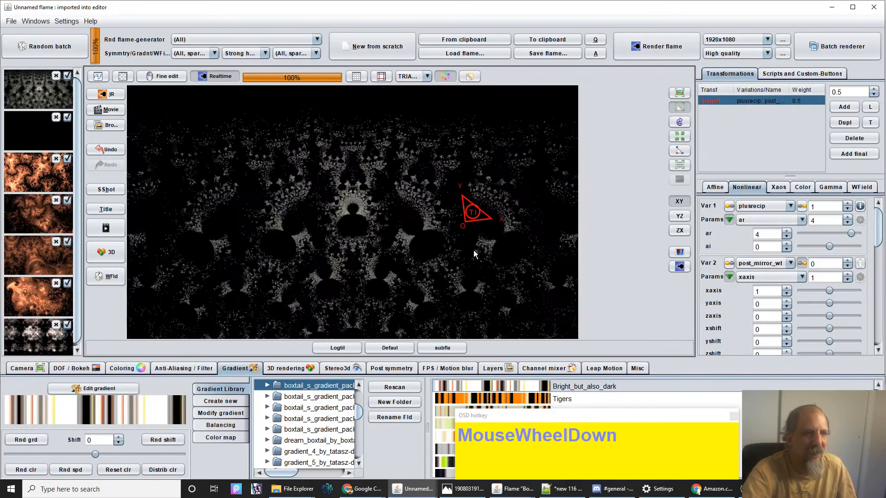
{"action": "scroll", "coordinate": [475, 257], "scroll_direction": "up", "scroll_amount": 4}
{"action": "scroll", "coordinate": [475, 256], "scroll_direction": "up", "scroll_amount": 4}
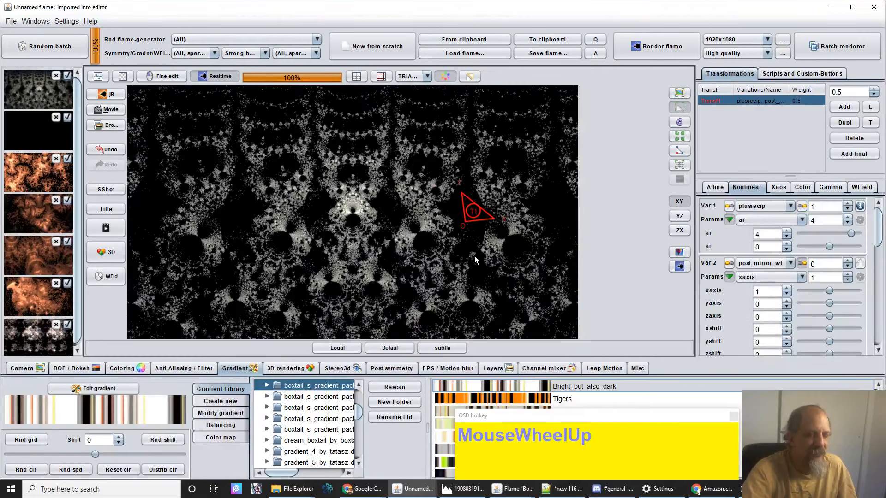
{"action": "scroll", "coordinate": [471, 250], "scroll_direction": "down", "scroll_amount": 1}
{"action": "scroll", "coordinate": [470, 250], "scroll_direction": "down", "scroll_amount": 1}
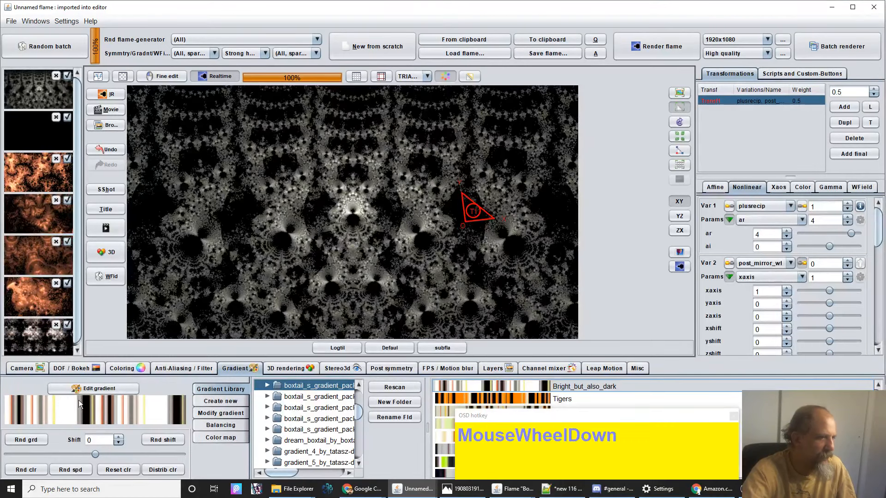
Raise the flame's coloring brightness to 19.04.
{"action": "left_click", "coordinate": [120, 369]}
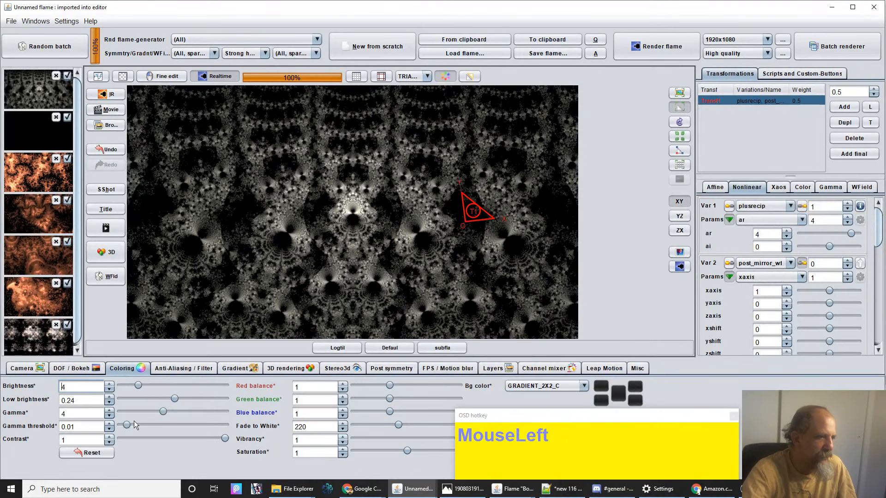
{"action": "left_click_drag", "start_coordinate": [71, 391], "coordinate": [104, 390]}
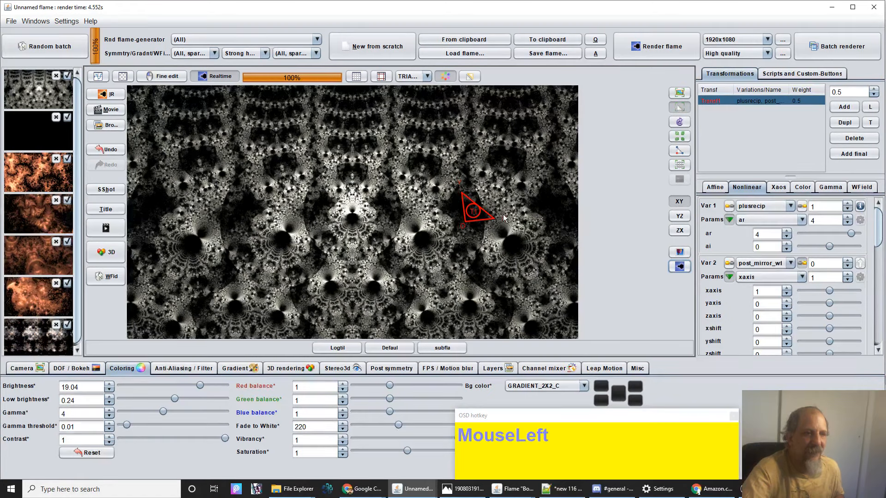
Shift the T1 triangle slightly toward the mirror axis, rotate it slightly clockwise and reduce its scale.
{"action": "mouse_move", "coordinate": [476, 220]}
{"action": "left_mouse_down"}
{"action": "mouse_move", "coordinate": [608, 204]}
{"action": "mouse_move", "coordinate": [582, 216]}
{"action": "mouse_move", "coordinate": [348, 216]}
{"action": "mouse_move", "coordinate": [389, 200]}
{"action": "mouse_move", "coordinate": [455, 223]}
{"action": "mouse_move", "coordinate": [489, 219]}
{"action": "mouse_move", "coordinate": [469, 209]}
{"action": "mouse_move", "coordinate": [469, 224]}
{"action": "left_mouse_up"}
{"action": "scroll", "coordinate": [469, 224], "scroll_direction": "up", "scroll_amount": 3}
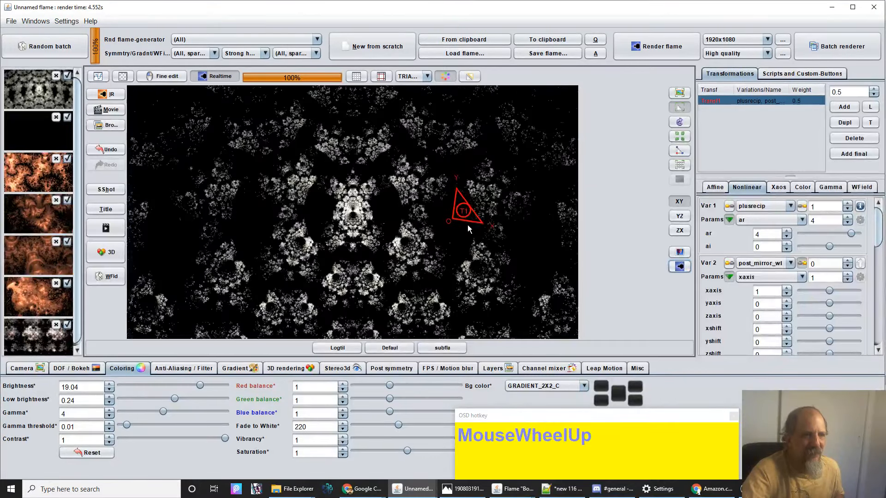
{"action": "scroll", "coordinate": [436, 211], "scroll_direction": "down", "scroll_amount": 1}
{"action": "scroll", "coordinate": [435, 213], "scroll_direction": "down", "scroll_amount": 2}
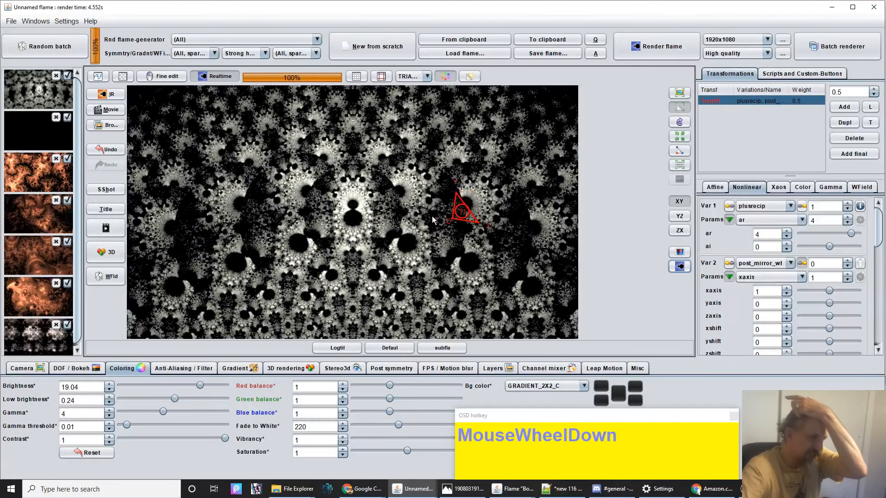
Move the T1 triangle a little closer to the mirror axis, rotate it back counterclockwise and enlarge it.
{"action": "left_click_drag", "start_coordinate": [437, 218], "coordinate": [460, 212]}
{"action": "scroll", "coordinate": [436, 209], "scroll_direction": "up", "scroll_amount": 1}
{"action": "scroll", "coordinate": [436, 209], "scroll_direction": "up", "scroll_amount": 4}
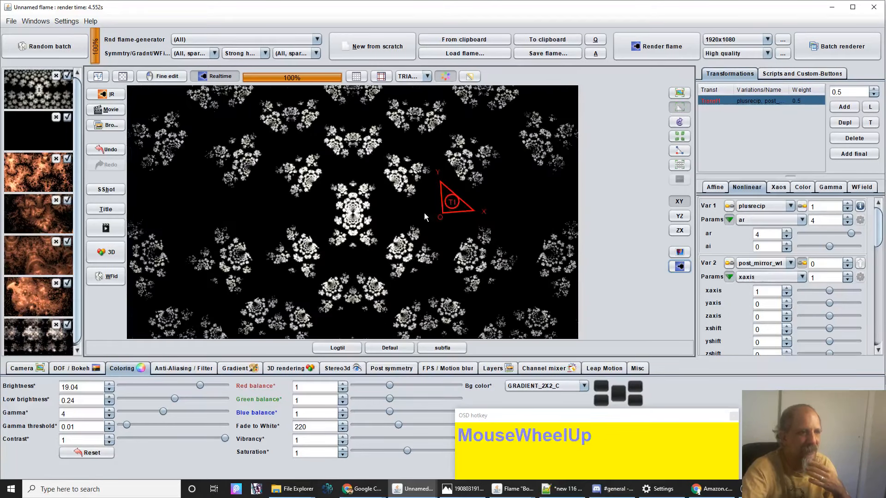
Rotate the T1 triangle clockwise until its origin corner points toward the mirror axis, and scale it down.
{"action": "left_click_drag", "start_coordinate": [413, 214], "coordinate": [441, 222]}
{"action": "scroll", "coordinate": [441, 222], "scroll_direction": "up", "scroll_amount": 3}
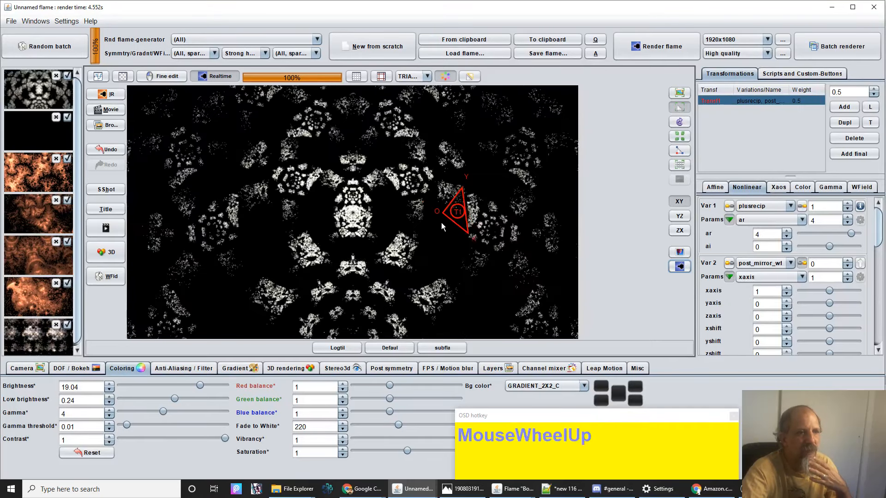
{"action": "scroll", "coordinate": [442, 224], "scroll_direction": "down", "scroll_amount": 2}
{"action": "scroll", "coordinate": [443, 229], "scroll_direction": "down", "scroll_amount": 3}
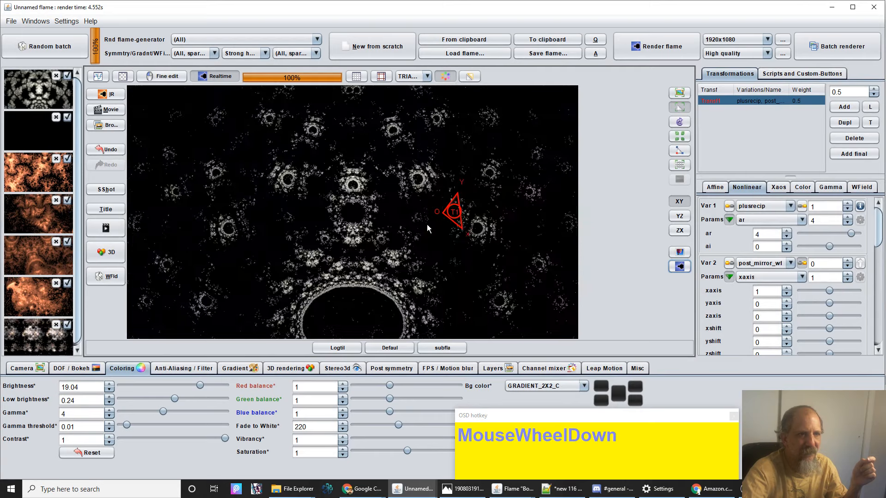
{"action": "scroll", "coordinate": [428, 226], "scroll_direction": "up", "scroll_amount": 1}
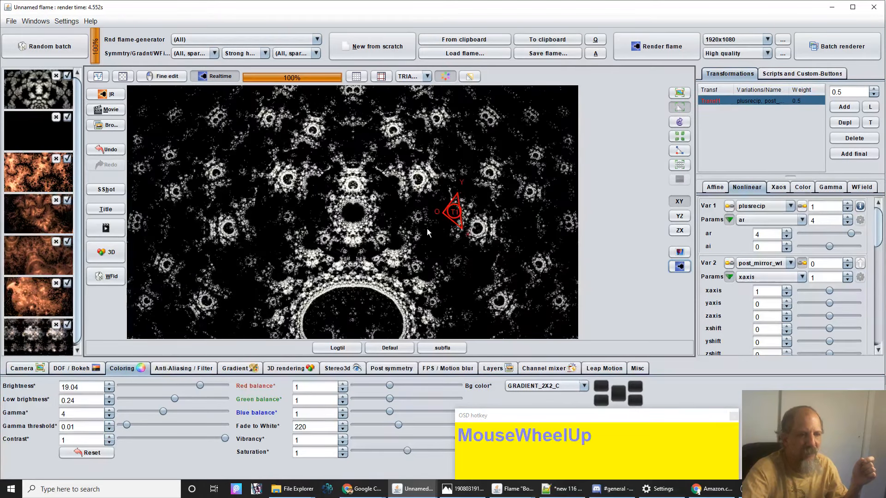
Rotate the T1 triangle slightly farther clockwise until its X-Y edge is vertical, and move it closer to the mirror axis.
{"action": "mouse_move", "coordinate": [427, 228]}
{"action": "left_mouse_down"}
{"action": "mouse_move", "coordinate": [495, 237]}
{"action": "mouse_move", "coordinate": [403, 254]}
{"action": "mouse_move", "coordinate": [424, 245]}
{"action": "left_mouse_up"}
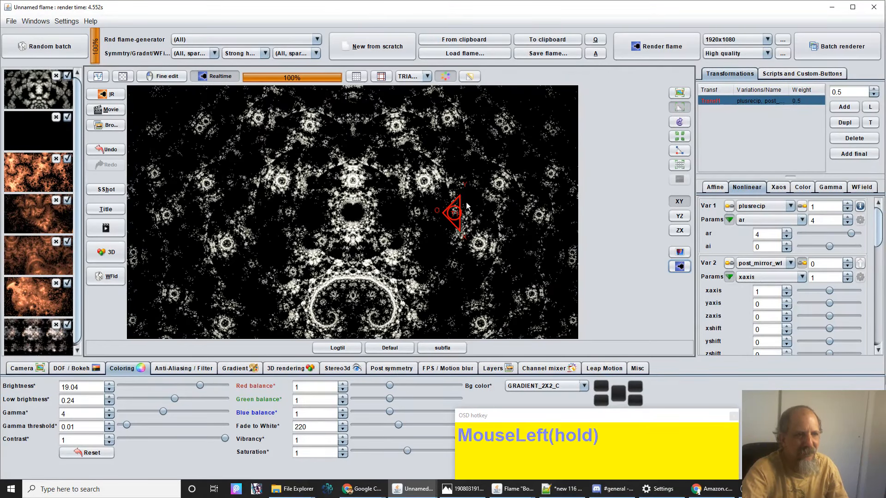
{"action": "left_click_drag", "start_coordinate": [466, 202], "coordinate": [425, 221]}
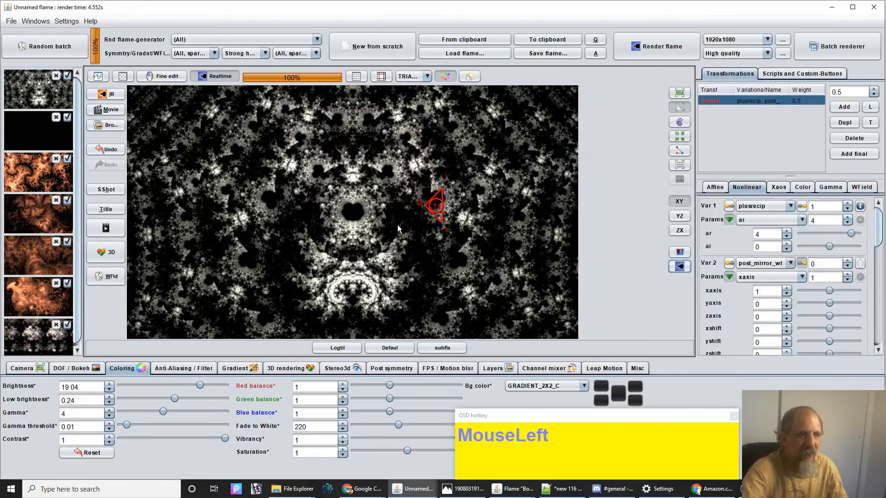
Bring the T1 triangle nearer the mirror axis, rotate it counterclockwise to nearly upright and adjust its scale.
{"action": "left_click_drag", "start_coordinate": [398, 225], "coordinate": [436, 219]}
{"action": "scroll", "coordinate": [451, 223], "scroll_direction": "up", "scroll_amount": 2}
{"action": "scroll", "coordinate": [451, 222], "scroll_direction": "down", "scroll_amount": 1}
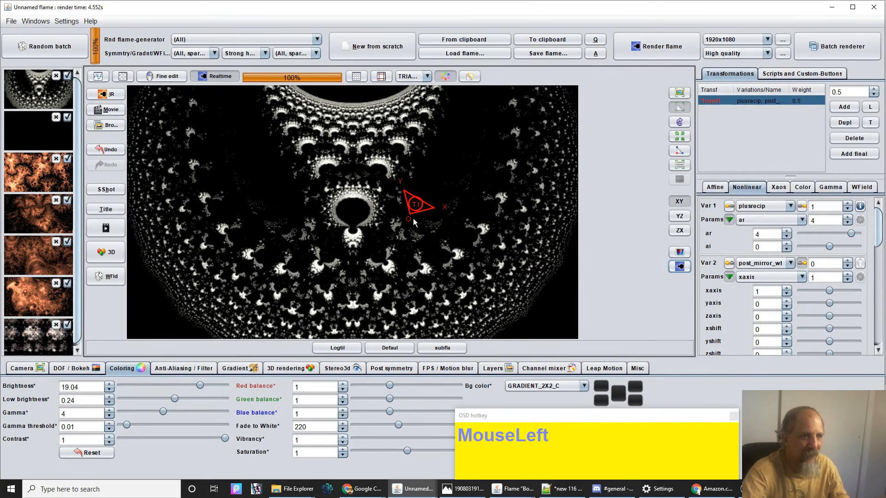
Rotate the T1 triangle slightly clockwise and vary its scale to compare the resulting patterns.
{"action": "mouse_move", "coordinate": [415, 218]}
{"action": "left_mouse_down"}
{"action": "mouse_move", "coordinate": [523, 217]}
{"action": "mouse_move", "coordinate": [409, 223]}
{"action": "left_mouse_up"}
{"action": "left_click_drag", "start_coordinate": [312, 225], "coordinate": [303, 224]}
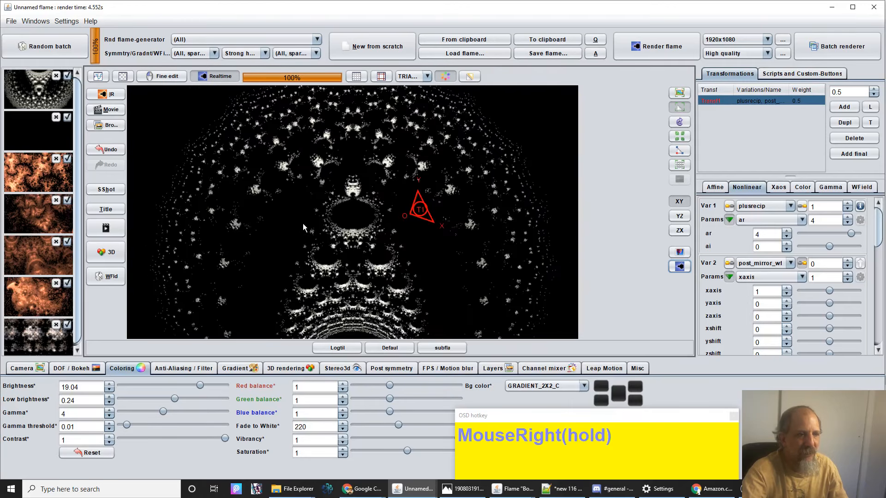
{"action": "scroll", "coordinate": [413, 235], "scroll_direction": "up", "scroll_amount": 3}
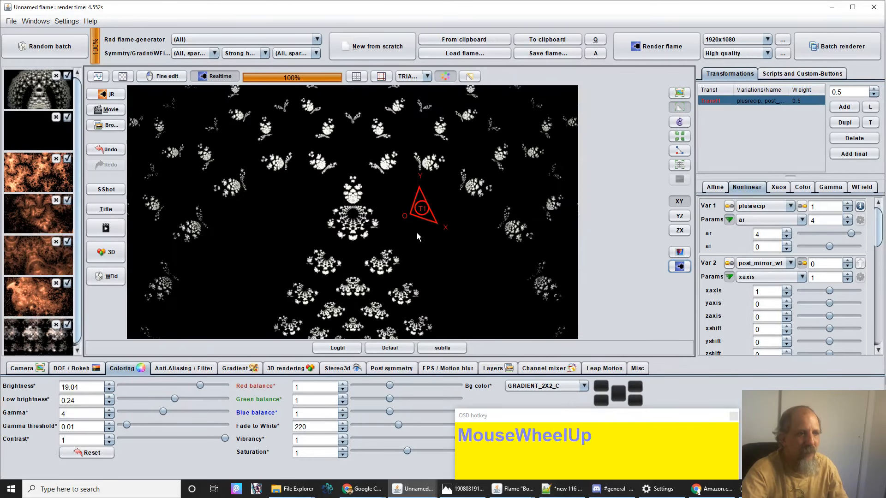
{"action": "scroll", "coordinate": [417, 233], "scroll_direction": "down", "scroll_amount": 1}
{"action": "scroll", "coordinate": [417, 233], "scroll_direction": "down", "scroll_amount": 3}
{"action": "scroll", "coordinate": [416, 230], "scroll_direction": "up", "scroll_amount": 1}
{"action": "scroll", "coordinate": [415, 230], "scroll_direction": "up", "scroll_amount": 3}
Rotate the T1 triangle back to upright and scale it down until the pattern forms a closed lens shape.
{"action": "right_click", "coordinate": [433, 231]}
{"action": "left_click_drag", "start_coordinate": [433, 231], "coordinate": [474, 223]}
{"action": "scroll", "coordinate": [406, 235], "scroll_direction": "up", "scroll_amount": 2}
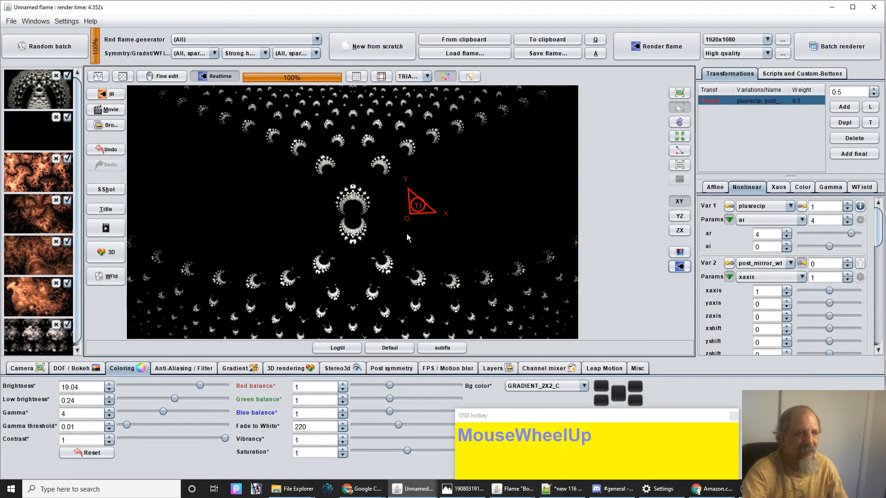
{"action": "scroll", "coordinate": [409, 234], "scroll_direction": "down", "scroll_amount": 2}
{"action": "scroll", "coordinate": [411, 234], "scroll_direction": "down", "scroll_amount": 4}
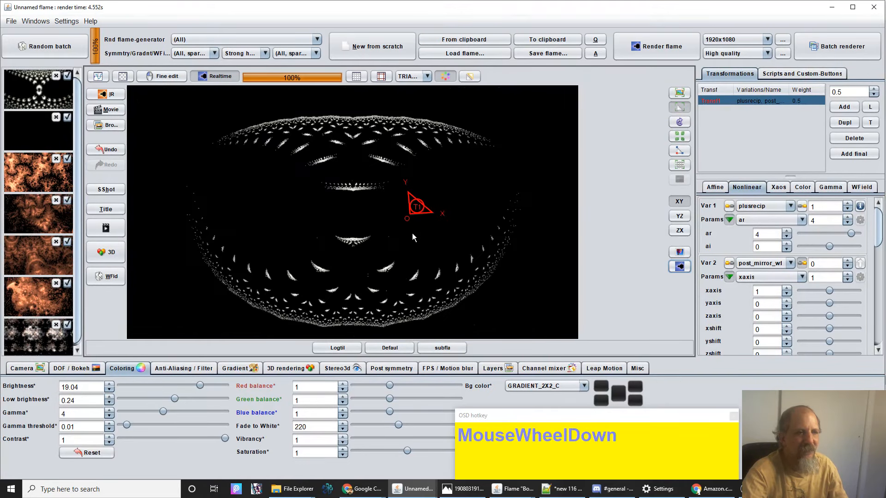
Move the T1 triangle slightly away from the mirror axis and tilt it a little clockwise.
{"action": "scroll", "coordinate": [411, 233], "scroll_direction": "up", "scroll_amount": 1}
{"action": "left_click_drag", "start_coordinate": [412, 234], "coordinate": [378, 218]}
{"action": "left_click_drag", "start_coordinate": [420, 253], "coordinate": [400, 236]}
{"action": "right_click", "coordinate": [429, 236]}
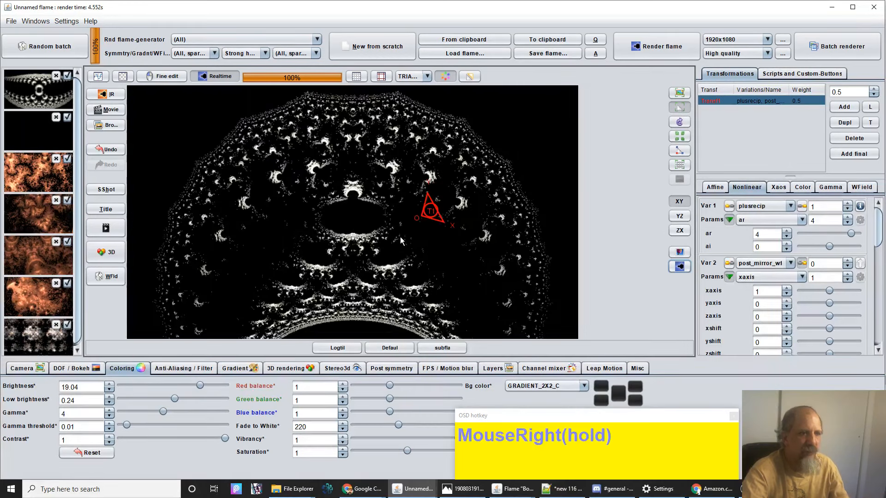
Turn the T1 triangle upright again and adjust its scale until the pattern forms a dense, wide lens shape.
{"action": "scroll", "coordinate": [410, 228], "scroll_direction": "up", "scroll_amount": 3}
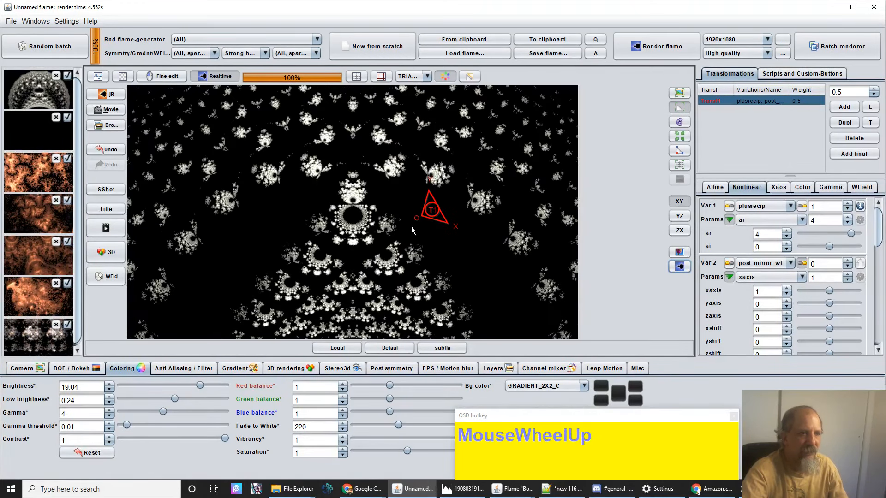
{"action": "scroll", "coordinate": [411, 226], "scroll_direction": "down", "scroll_amount": 3}
{"action": "left_click_drag", "start_coordinate": [413, 231], "coordinate": [450, 236]}
{"action": "scroll", "coordinate": [449, 234], "scroll_direction": "up", "scroll_amount": 2}
{"action": "scroll", "coordinate": [450, 235], "scroll_direction": "down", "scroll_amount": 3}
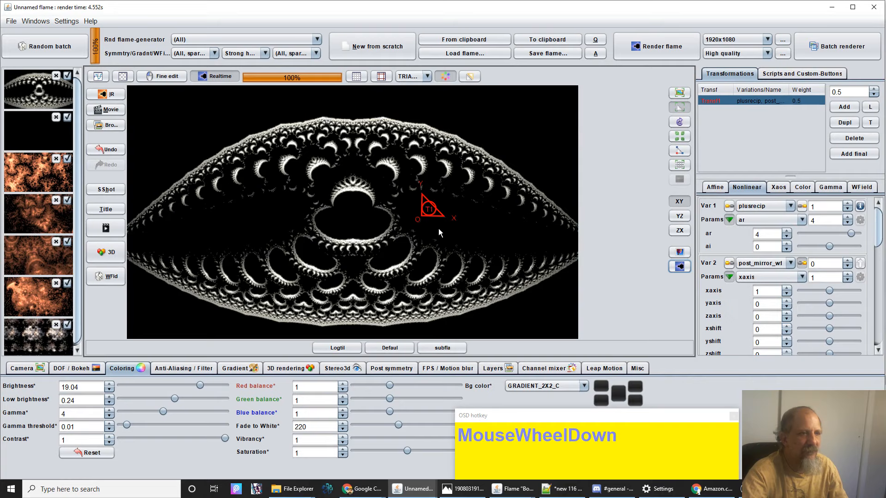
Rotate the T1 triangle counterclockwise until its origin corner points downward, and fine-tune its scale.
{"action": "scroll", "coordinate": [438, 228], "scroll_direction": "up", "scroll_amount": 2}
{"action": "left_click_drag", "start_coordinate": [435, 220], "coordinate": [625, 173]}
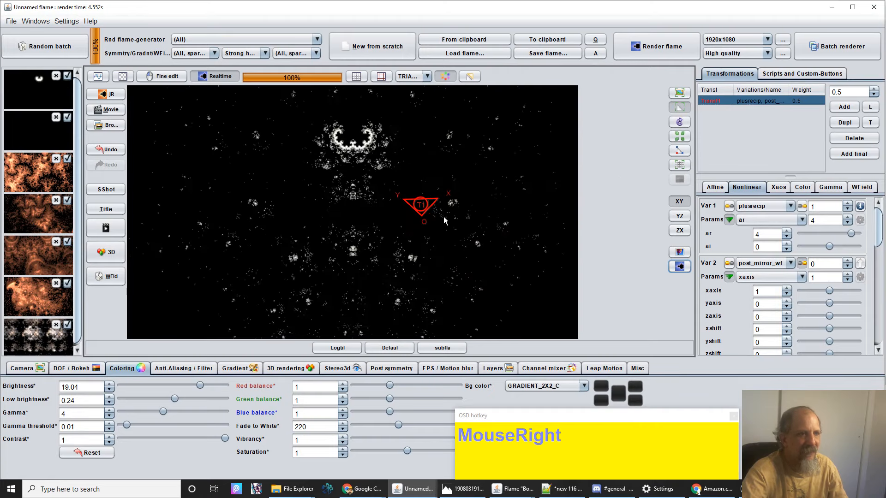
{"action": "left_click_drag", "start_coordinate": [436, 217], "coordinate": [461, 215]}
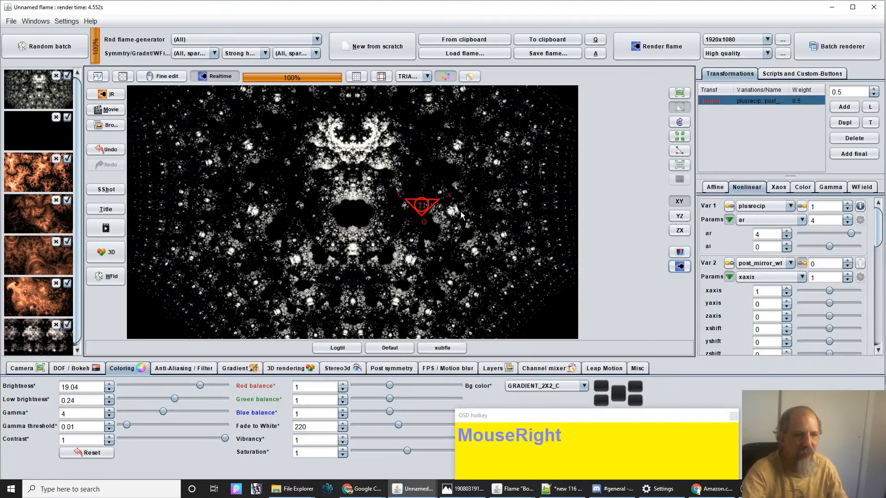
{"action": "scroll", "coordinate": [423, 231], "scroll_direction": "down", "scroll_amount": 2}
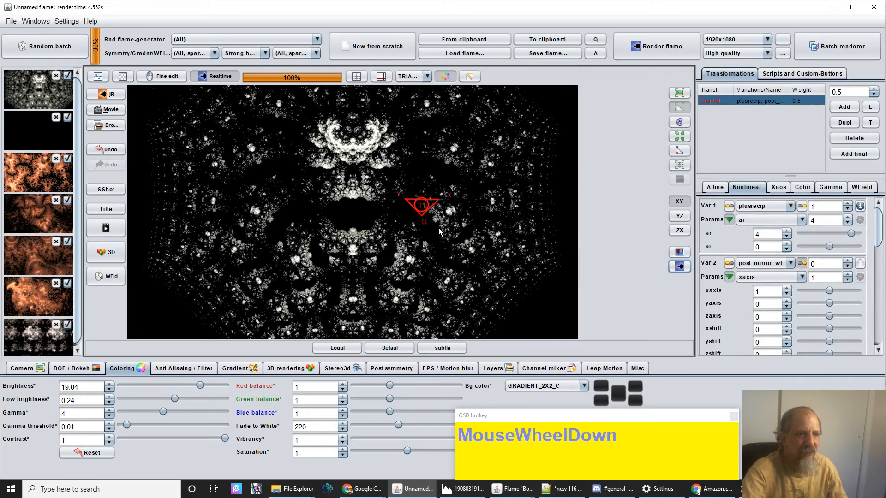
{"action": "scroll", "coordinate": [424, 222], "scroll_direction": "up", "scroll_amount": 1}
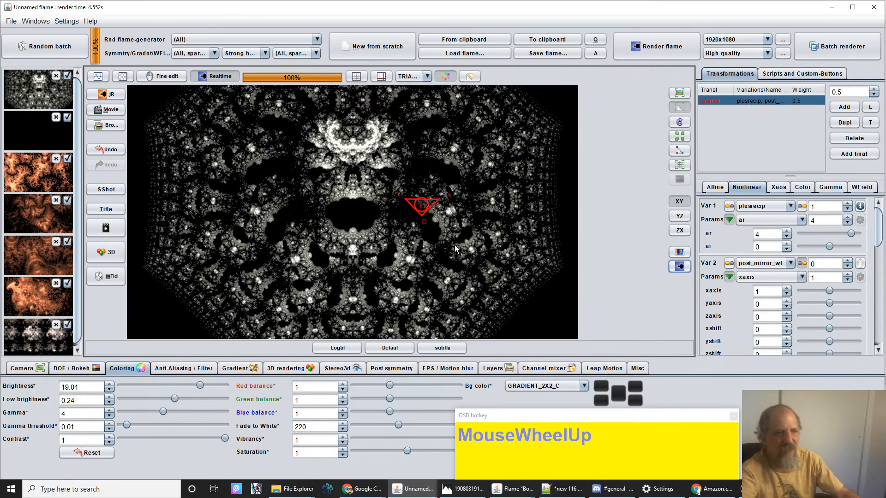
Move the downward-pointing T1 triangle slightly away from the mirror axis and rotate it a little clockwise.
{"action": "left_click_drag", "start_coordinate": [417, 222], "coordinate": [431, 196]}
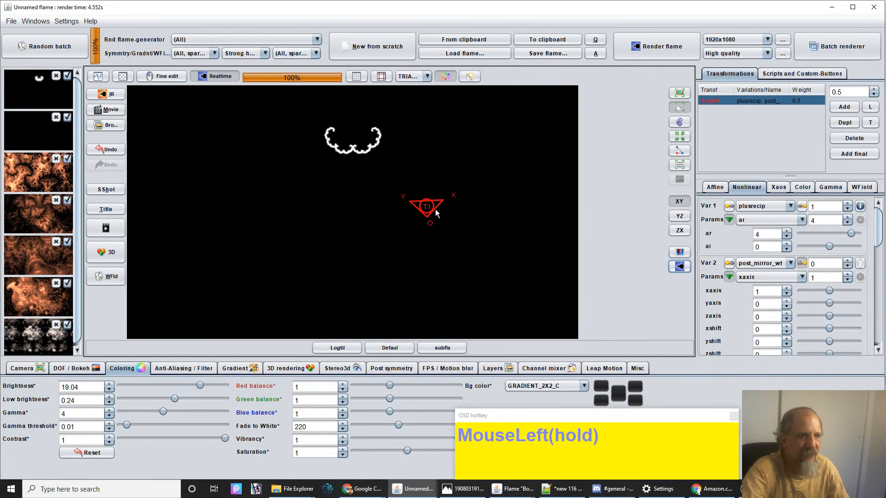
{"action": "mouse_move", "coordinate": [435, 209]}
{"action": "left_mouse_down"}
{"action": "mouse_move", "coordinate": [455, 211]}
{"action": "mouse_move", "coordinate": [425, 219]}
{"action": "left_mouse_up"}
{"action": "scroll", "coordinate": [446, 215], "scroll_direction": "down", "scroll_amount": 1}
{"action": "scroll", "coordinate": [444, 213], "scroll_direction": "up", "scroll_amount": 1}
{"action": "left_click_drag", "start_coordinate": [410, 223], "coordinate": [422, 219]}
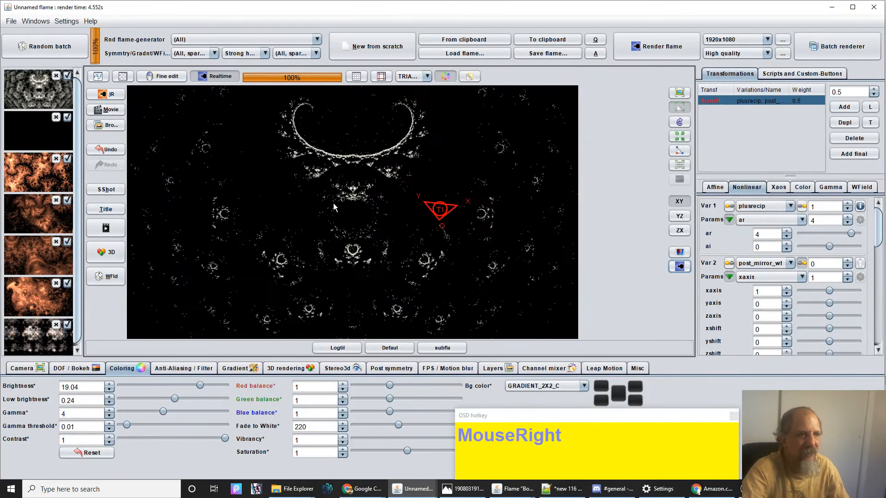
Rotate the T1 triangle slightly counterclockwise until its upper edge is level, and enlarge it a little.
{"action": "left_click", "coordinate": [680, 266]}
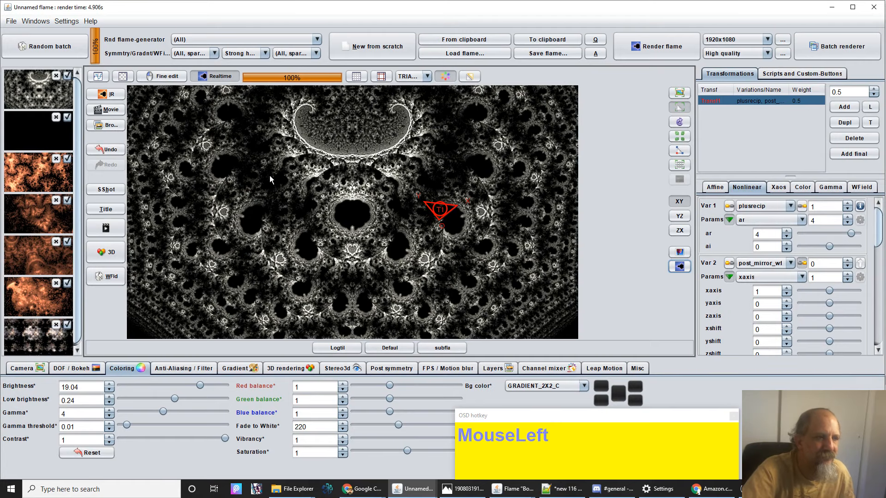
{"action": "left_click_drag", "start_coordinate": [443, 212], "coordinate": [466, 207]}
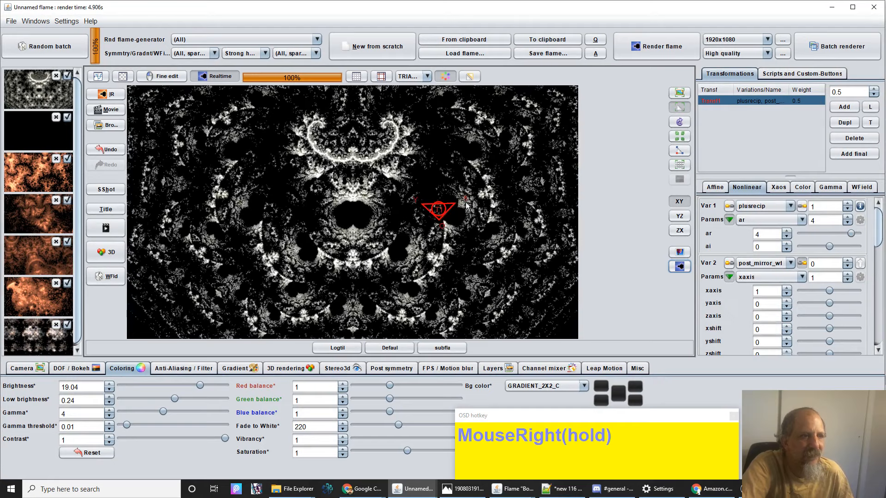
{"action": "scroll", "coordinate": [465, 206], "scroll_direction": "up", "scroll_amount": 4}
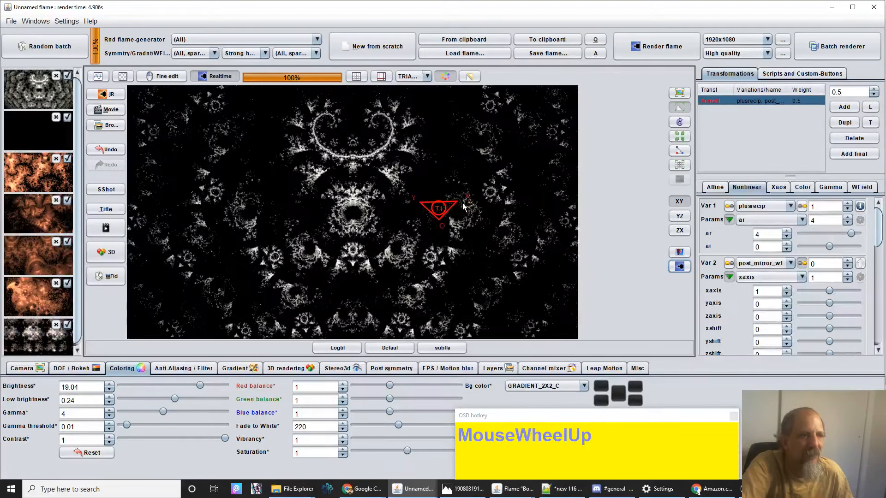
{"action": "scroll", "coordinate": [462, 203], "scroll_direction": "down", "scroll_amount": 2}
{"action": "left_click", "coordinate": [447, 209]}
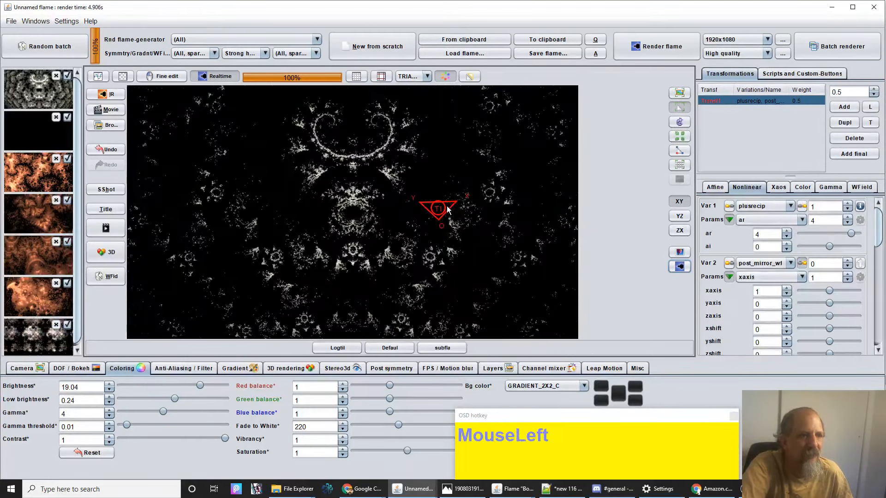
Move the T1 triangle farther from the mirror axis and fine-tune its scale and rotation.
{"action": "left_click_drag", "start_coordinate": [447, 209], "coordinate": [473, 203]}
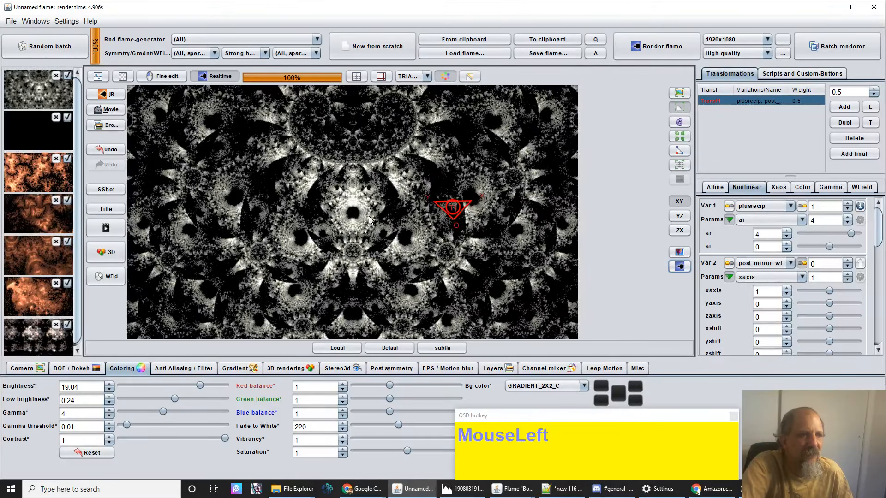
{"action": "scroll", "coordinate": [369, 219], "scroll_direction": "down", "scroll_amount": 1}
{"action": "scroll", "coordinate": [370, 219], "scroll_direction": "up", "scroll_amount": 3}
{"action": "scroll", "coordinate": [371, 216], "scroll_direction": "down", "scroll_amount": 2}
{"action": "left_click_drag", "start_coordinate": [372, 216], "coordinate": [465, 211]}
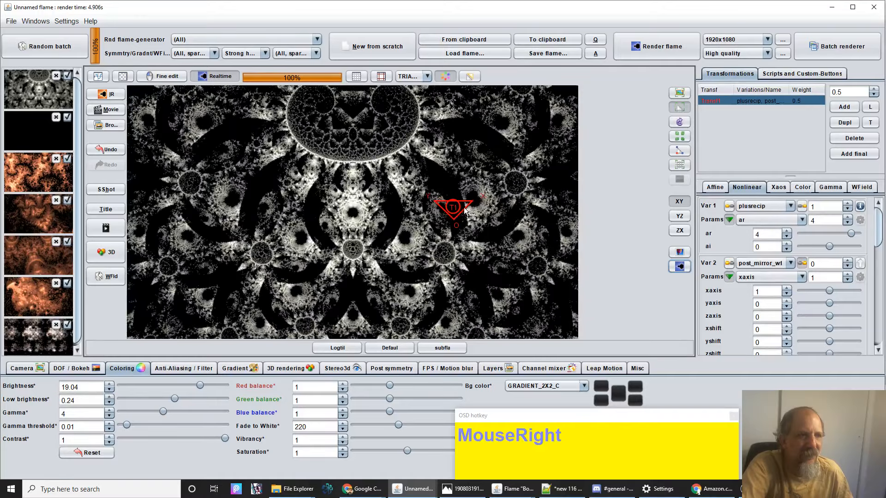
Try several larger and smaller scales for the T1 triangle and leave it slightly smaller, with large oval holes in a dense lace pattern.
{"action": "scroll", "coordinate": [464, 210], "scroll_direction": "down", "scroll_amount": 2}
{"action": "scroll", "coordinate": [465, 210], "scroll_direction": "up", "scroll_amount": 1}
{"action": "scroll", "coordinate": [464, 210], "scroll_direction": "down", "scroll_amount": 1}
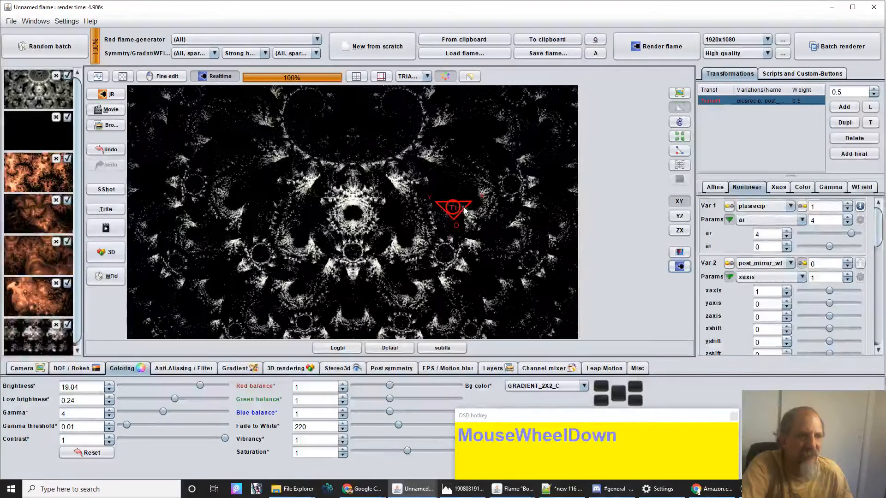
{"action": "scroll", "coordinate": [465, 210], "scroll_direction": "down", "scroll_amount": 3}
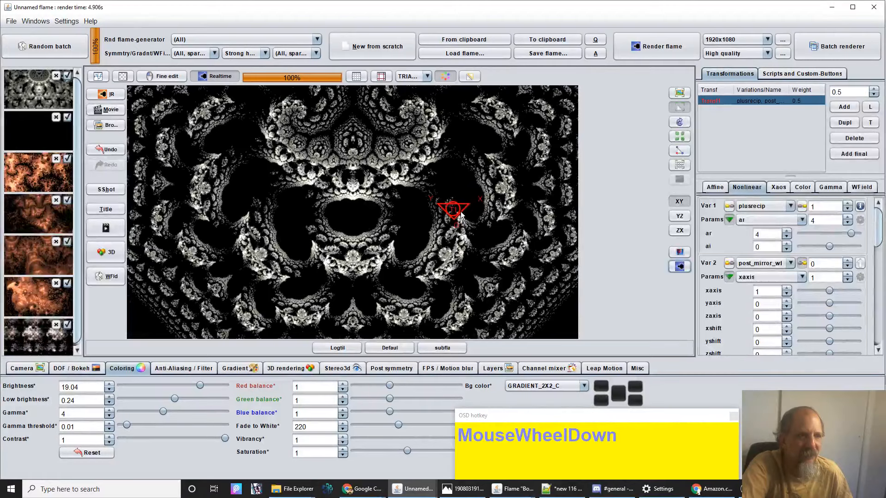
{"action": "scroll", "coordinate": [458, 211], "scroll_direction": "up", "scroll_amount": 2}
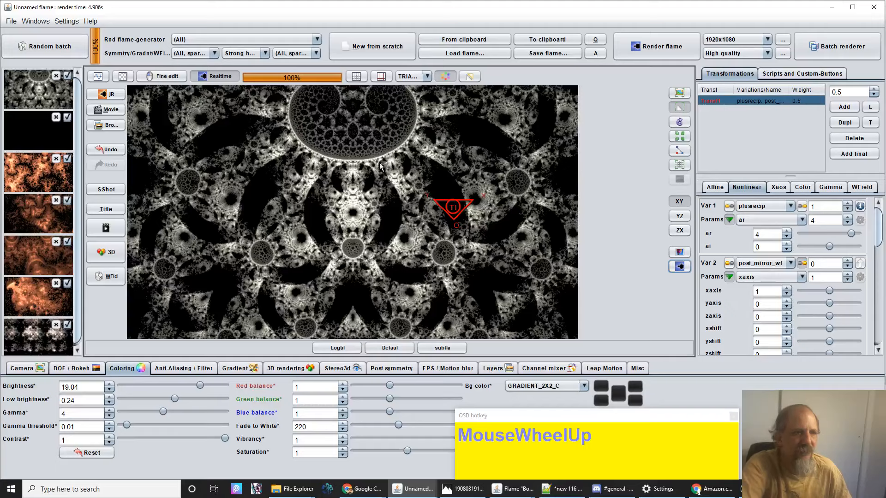
{"action": "scroll", "coordinate": [459, 214], "scroll_direction": "down", "scroll_amount": 2}
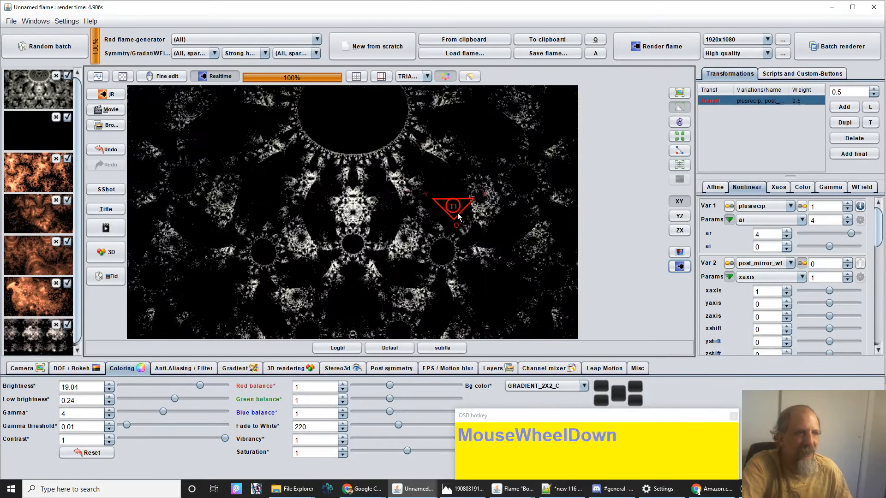
{"action": "scroll", "coordinate": [459, 214], "scroll_direction": "down", "scroll_amount": 2}
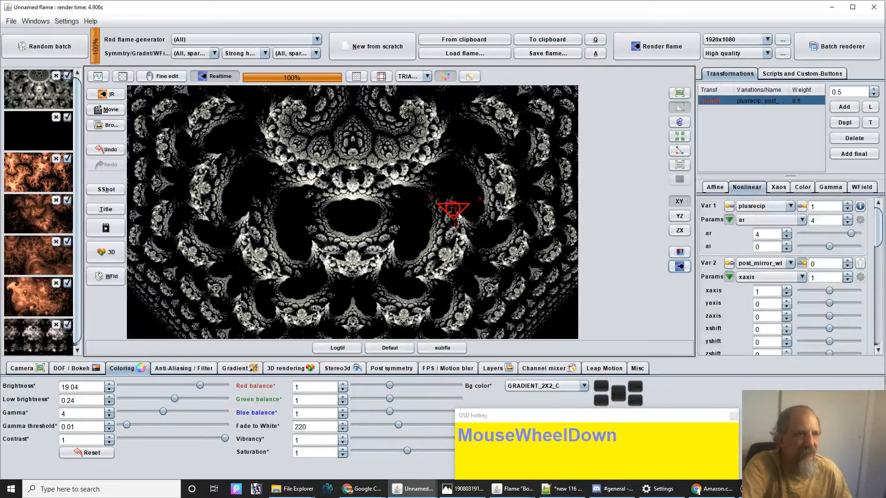
{"action": "scroll", "coordinate": [458, 212], "scroll_direction": "down", "scroll_amount": 1}
{"action": "scroll", "coordinate": [458, 214], "scroll_direction": "up", "scroll_amount": 1}
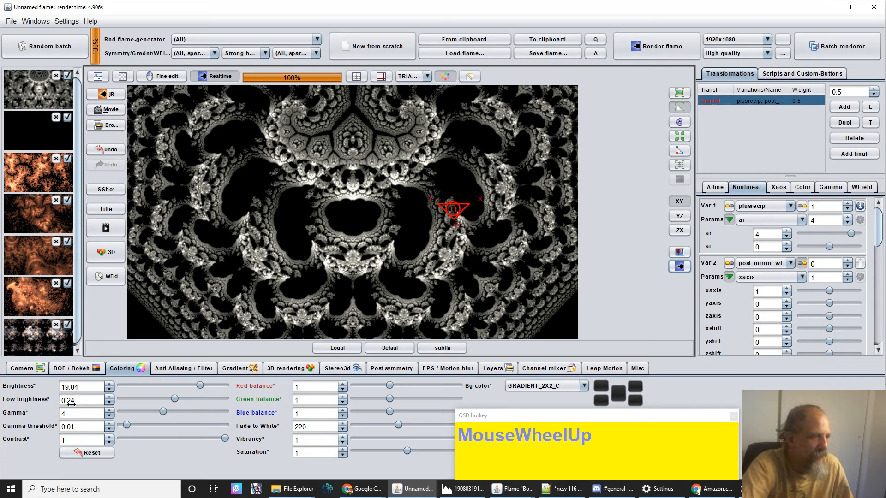
{"action": "left_click", "coordinate": [30, 369]}
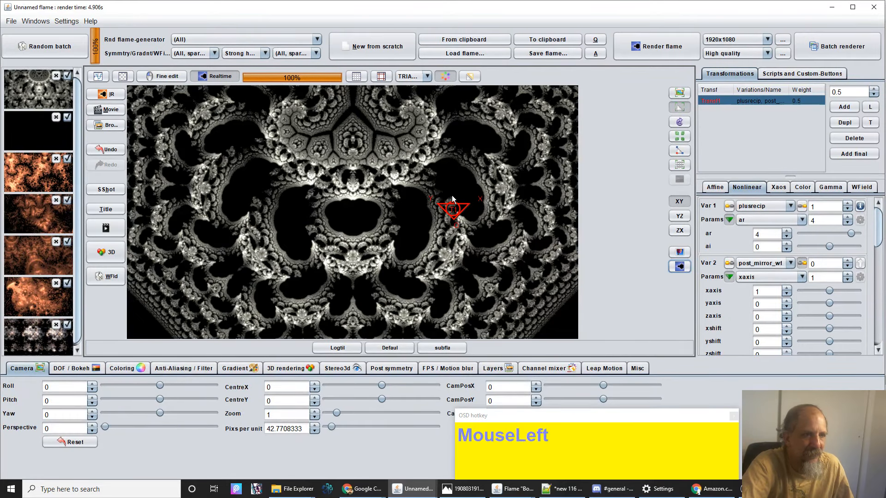
{"action": "scroll", "coordinate": [453, 214], "scroll_direction": "up", "scroll_amount": 3}
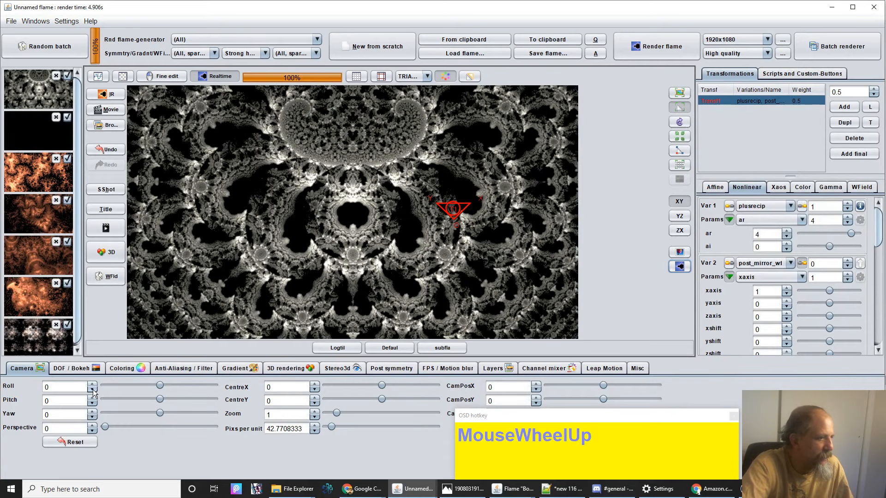
Set the camera pitch to 90 to view the flame edge-on.
{"action": "mouse_move", "coordinate": [65, 400]}
{"action": "left_mouse_down"}
{"action": "mouse_move", "coordinate": [227, 396]}
{"action": "mouse_move", "coordinate": [61, 406]}
{"action": "left_mouse_up"}
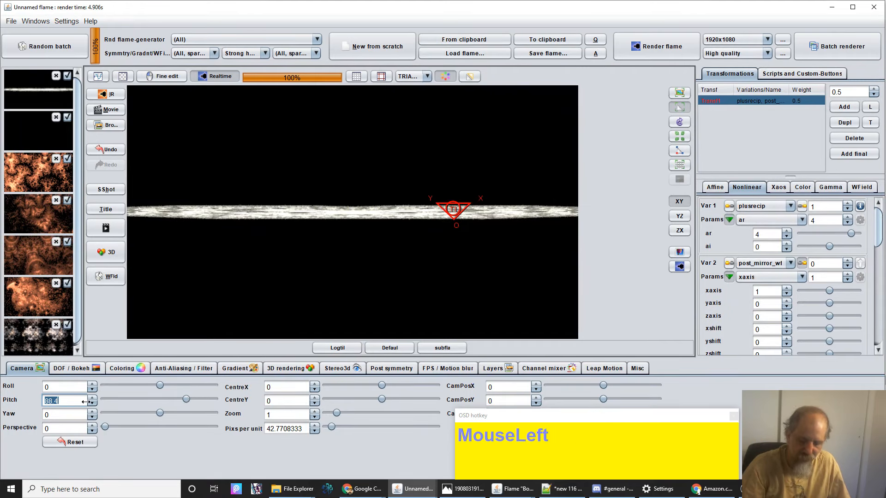
{"action": "type", "text": "0"}
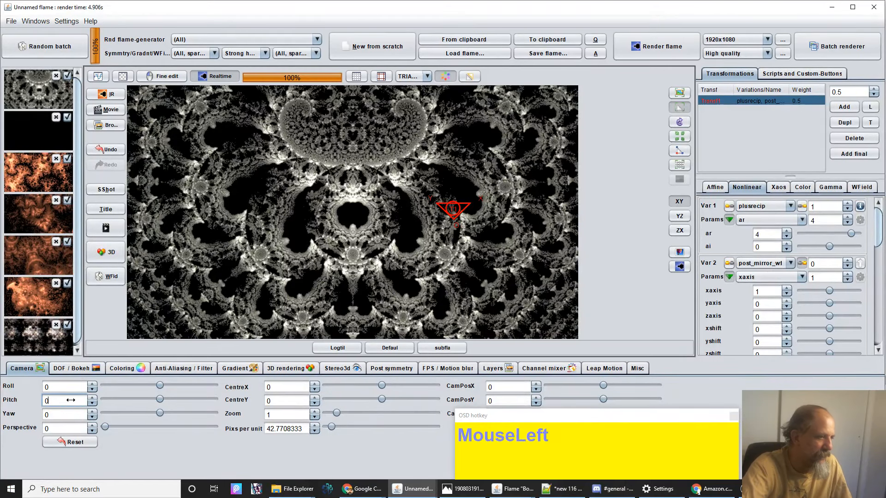
{"action": "key", "text": "BackSpace"}
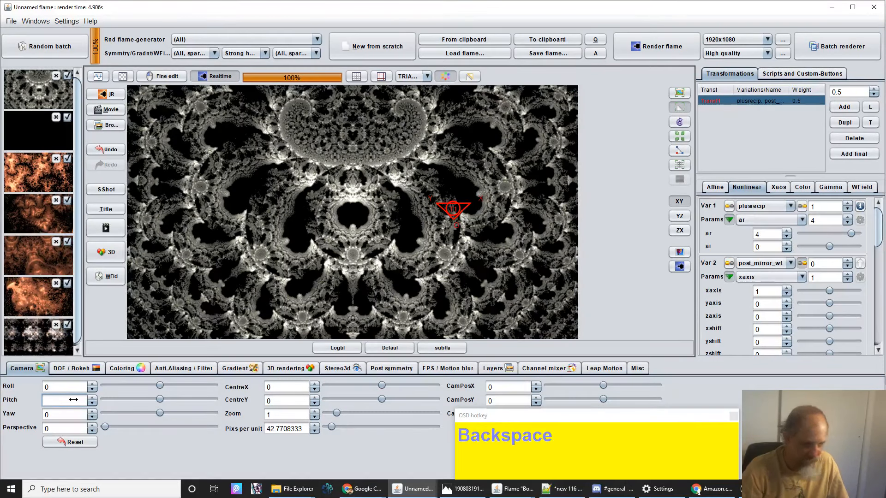
{"action": "type", "text": "90"}
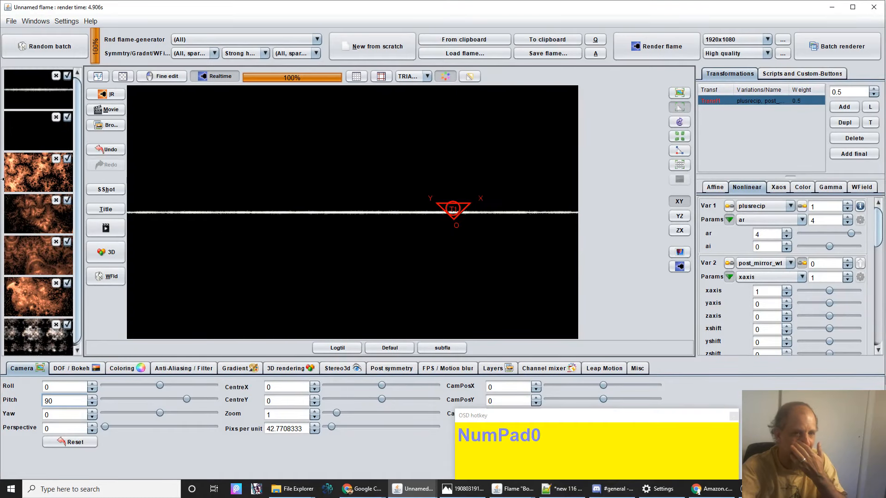
Turn on Preserve Z for the transform, and move the T1 triangle upward and rotate it counterclockwise in the YZ plane.
{"action": "left_click", "coordinate": [715, 187]}
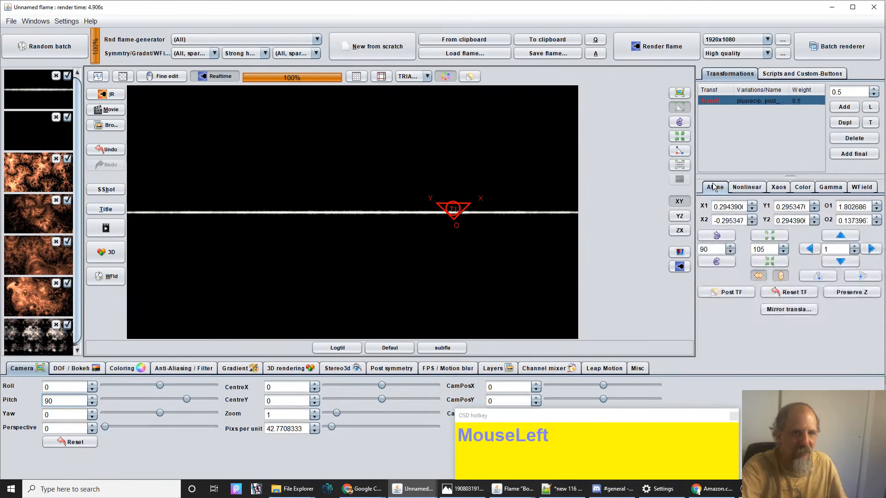
{"action": "left_click", "coordinate": [851, 295]}
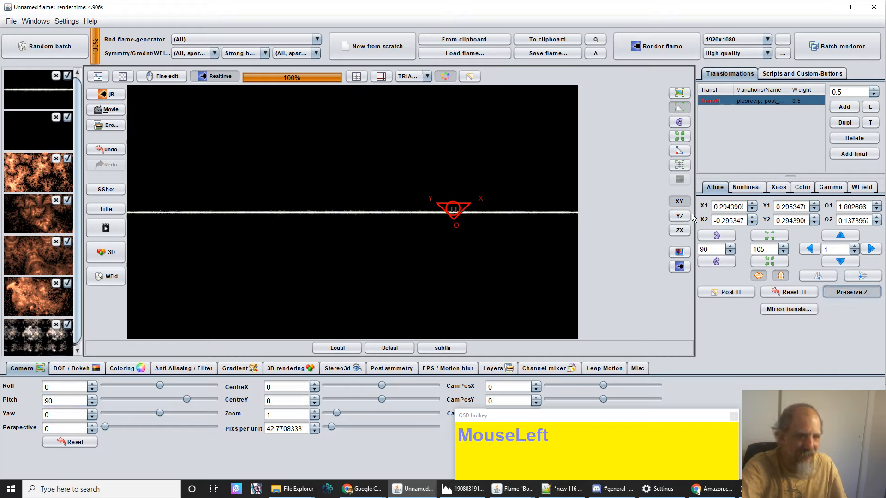
{"action": "left_click_drag", "start_coordinate": [463, 248], "coordinate": [472, 225]}
{"action": "left_click_drag", "start_coordinate": [400, 216], "coordinate": [552, 195]}
{"action": "scroll", "coordinate": [365, 203], "scroll_direction": "down", "scroll_amount": 5}
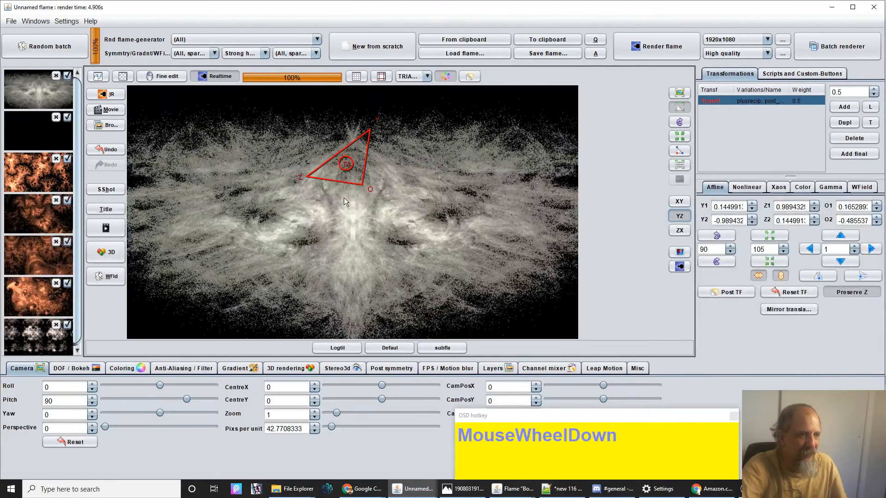
In the YZ plane, move the T1 triangle lower, rotate it clockwise and shrink it until the pattern fans into feathery plumes.
{"action": "left_click_drag", "start_coordinate": [384, 215], "coordinate": [234, 215]}
{"action": "scroll", "coordinate": [348, 195], "scroll_direction": "up", "scroll_amount": 1}
{"action": "scroll", "coordinate": [347, 195], "scroll_direction": "up", "scroll_amount": 3}
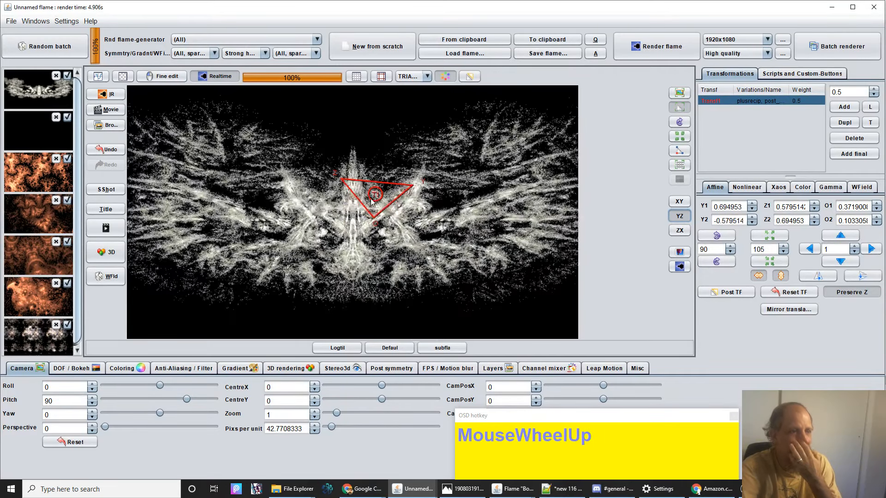
{"action": "left_click_drag", "start_coordinate": [411, 211], "coordinate": [374, 202]}
{"action": "scroll", "coordinate": [373, 202], "scroll_direction": "down", "scroll_amount": 1}
{"action": "scroll", "coordinate": [373, 207], "scroll_direction": "down", "scroll_amount": 1}
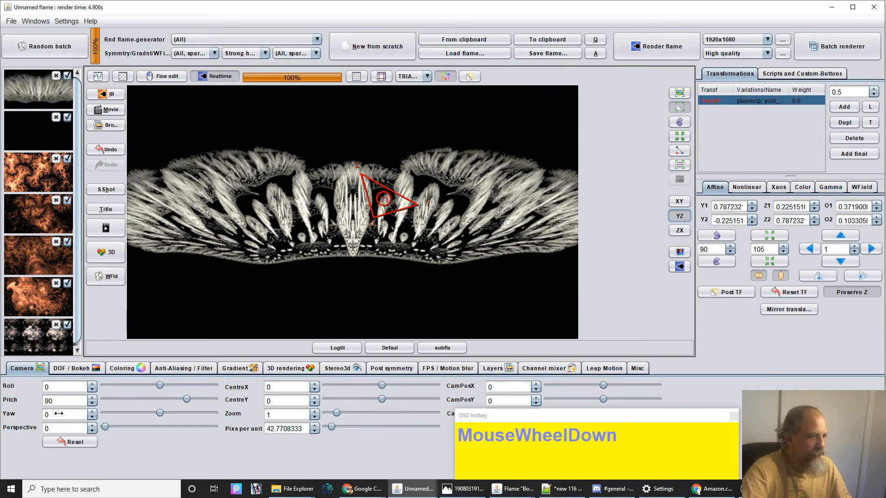
Set the camera pitch to 129.2, and rotate the T1 triangle slightly clockwise and enlarge it in the YZ plane.
{"action": "left_click", "coordinate": [59, 400]}
{"action": "left_click_drag", "start_coordinate": [69, 401], "coordinate": [114, 378]}
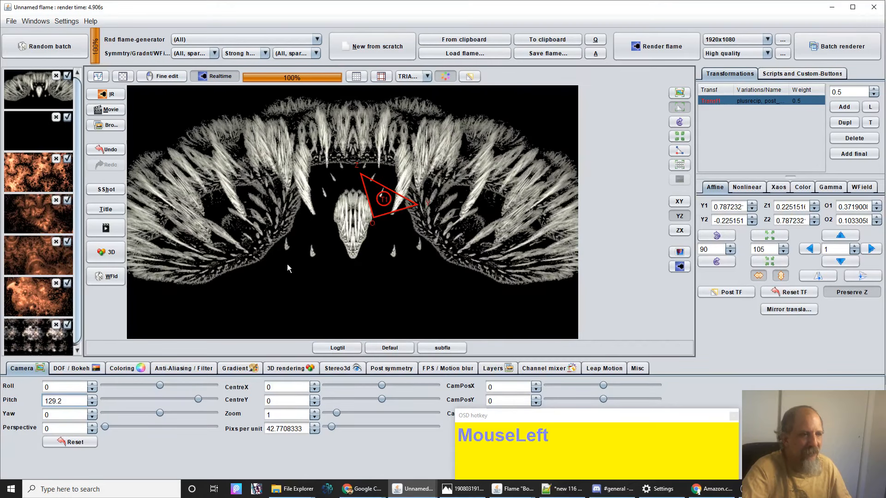
{"action": "left_click_drag", "start_coordinate": [336, 218], "coordinate": [395, 210]}
{"action": "scroll", "coordinate": [395, 210], "scroll_direction": "up", "scroll_amount": 1}
{"action": "scroll", "coordinate": [395, 210], "scroll_direction": "up", "scroll_amount": 1}
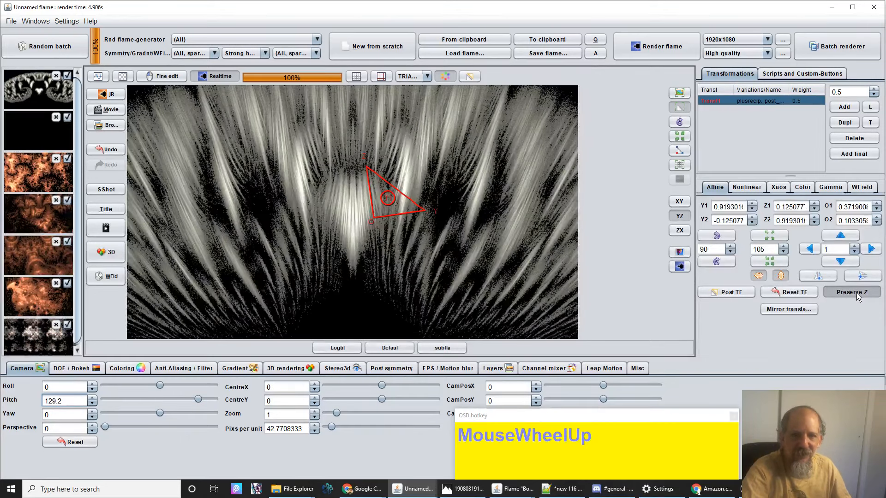
Turn off Preserve Z for the transform and reset the camera settings.
{"action": "left_click", "coordinate": [857, 292]}
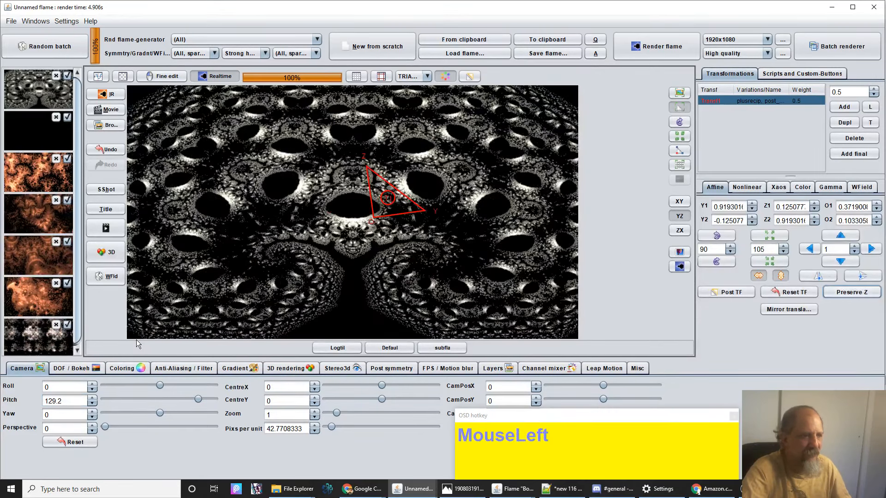
{"action": "left_click", "coordinate": [54, 443]}
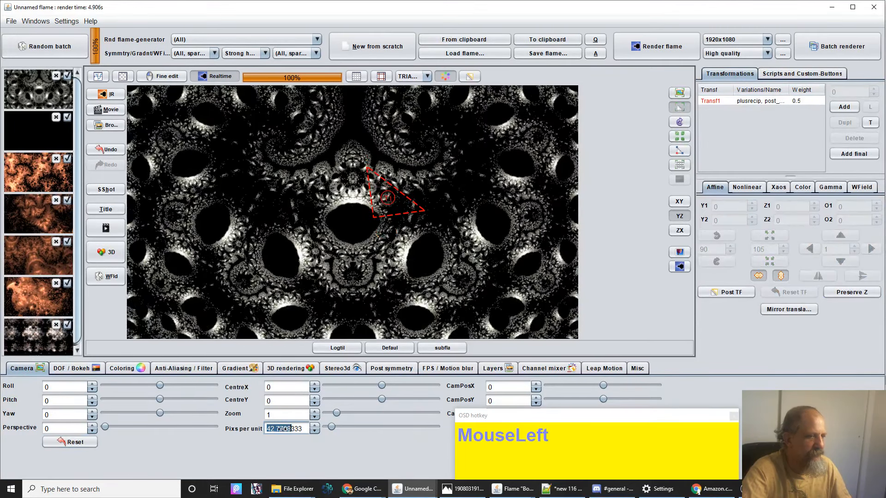
Set the camera's pixels per unit to 55.1708333 and reset the T1 transform in the YZ plane.
{"action": "left_click_drag", "start_coordinate": [282, 429], "coordinate": [311, 432]}
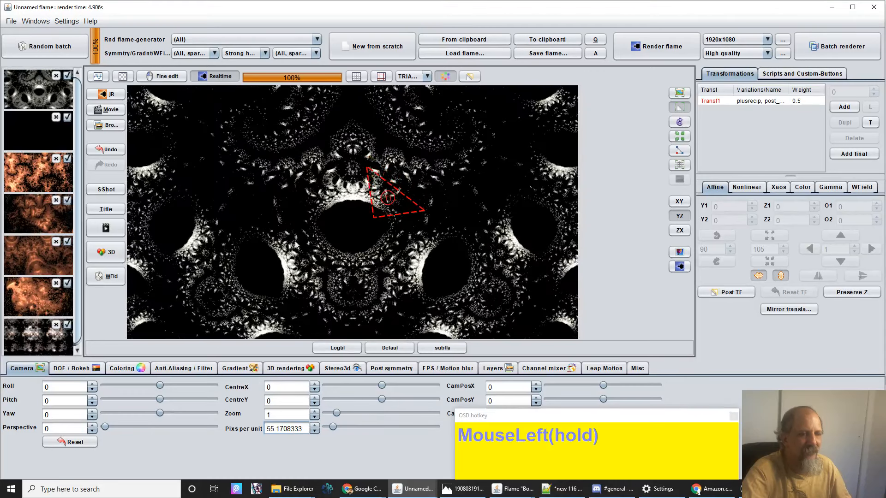
{"action": "left_click", "coordinate": [385, 213]}
{"action": "left_click_drag", "start_coordinate": [385, 213], "coordinate": [425, 266]}
{"action": "left_click", "coordinate": [793, 293]}
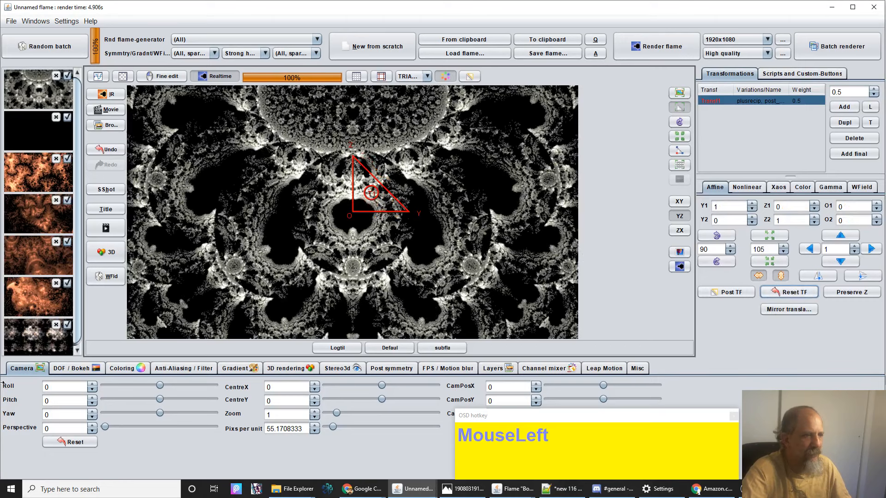
Return to the XY plane, rotate the T1 triangle counterclockwise until its X corner points almost straight up, and enlarge it.
{"action": "left_click", "coordinate": [680, 201]}
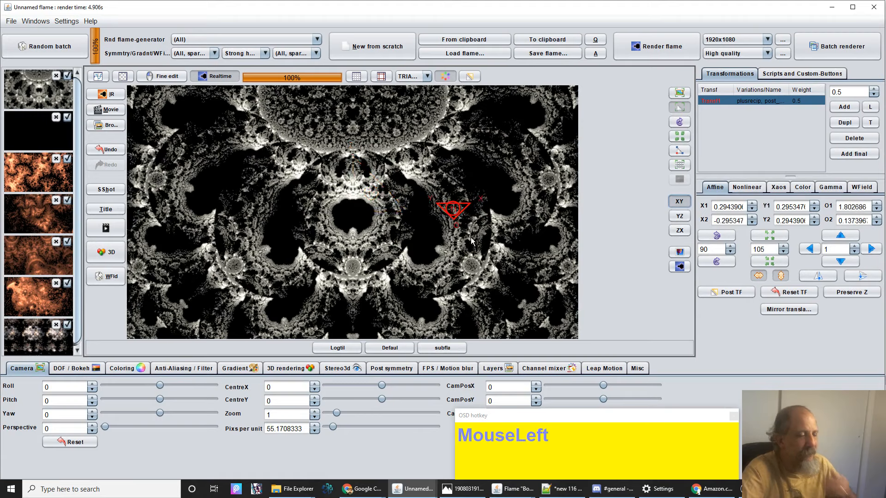
{"action": "mouse_move", "coordinate": [467, 238]}
{"action": "left_mouse_down"}
{"action": "mouse_move", "coordinate": [478, 225]}
{"action": "mouse_move", "coordinate": [571, 231]}
{"action": "mouse_move", "coordinate": [478, 245]}
{"action": "mouse_move", "coordinate": [590, 226]}
{"action": "mouse_move", "coordinate": [457, 232]}
{"action": "left_mouse_up"}
{"action": "scroll", "coordinate": [452, 231], "scroll_direction": "up", "scroll_amount": 5}
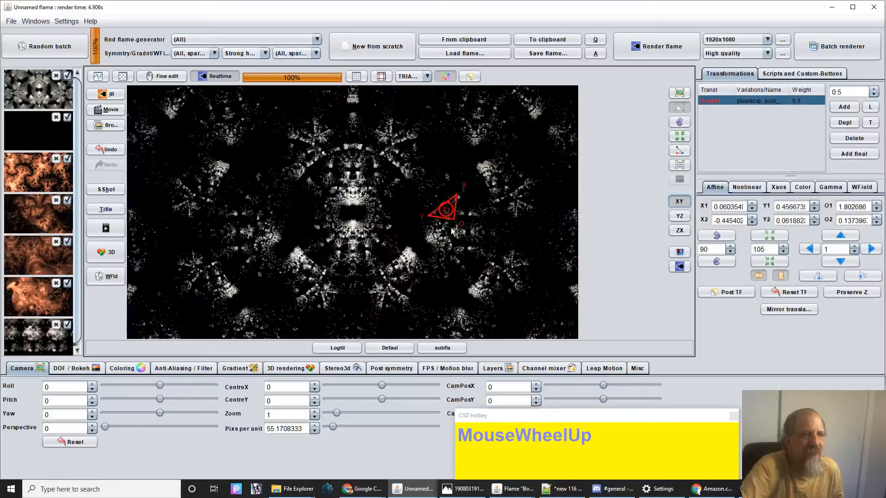
{"action": "scroll", "coordinate": [451, 231], "scroll_direction": "up", "scroll_amount": 4}
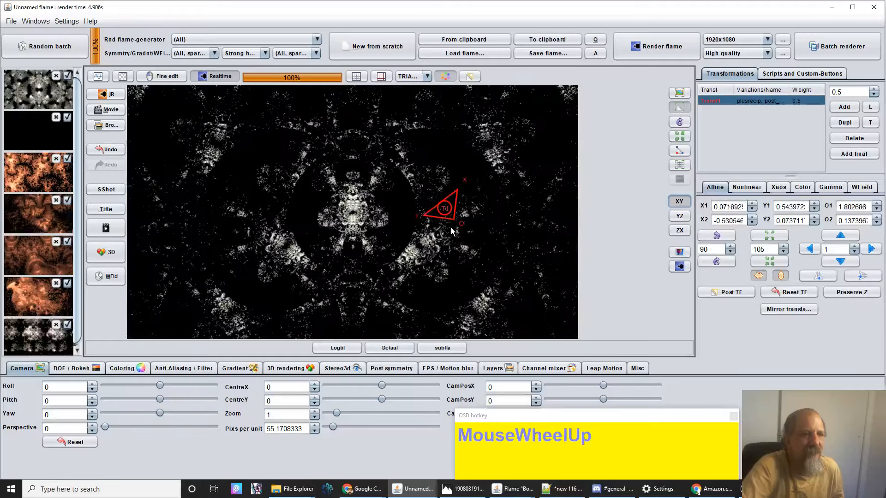
{"action": "scroll", "coordinate": [451, 231], "scroll_direction": "down", "scroll_amount": 3}
Move the T1 triangle slightly down and toward the mirror axis, and fine-tune its rotation and scale for a denser pattern.
{"action": "right_click", "coordinate": [453, 230]}
{"action": "left_click_drag", "start_coordinate": [453, 228], "coordinate": [431, 235]}
{"action": "scroll", "coordinate": [443, 235], "scroll_direction": "up", "scroll_amount": 1}
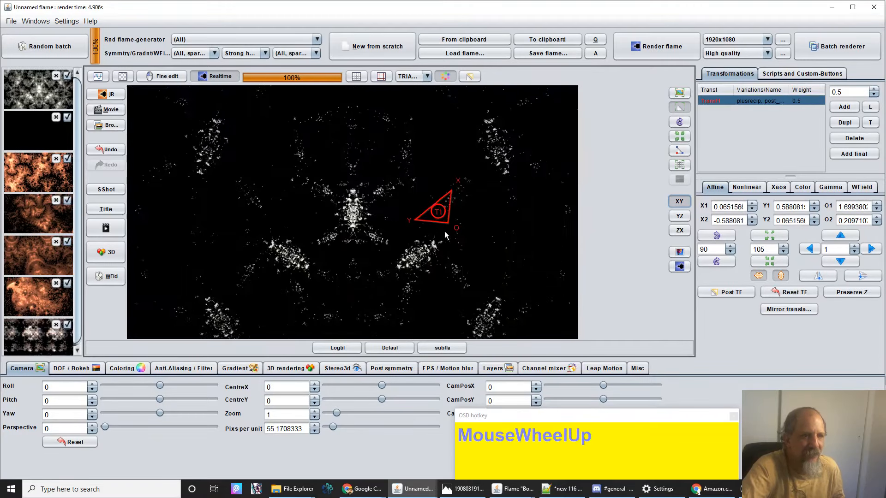
{"action": "scroll", "coordinate": [445, 235], "scroll_direction": "down", "scroll_amount": 2}
{"action": "scroll", "coordinate": [447, 235], "scroll_direction": "down", "scroll_amount": 3}
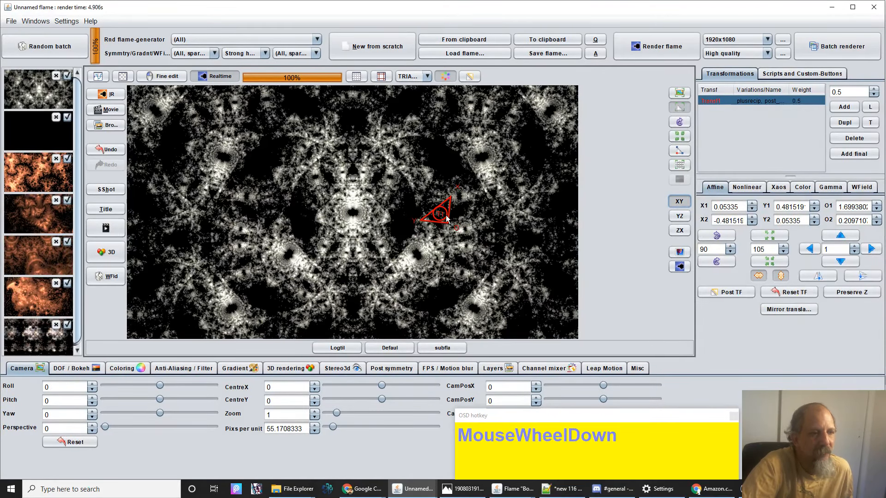
{"action": "scroll", "coordinate": [441, 218], "scroll_direction": "up", "scroll_amount": 1}
{"action": "scroll", "coordinate": [441, 218], "scroll_direction": "down", "scroll_amount": 1}
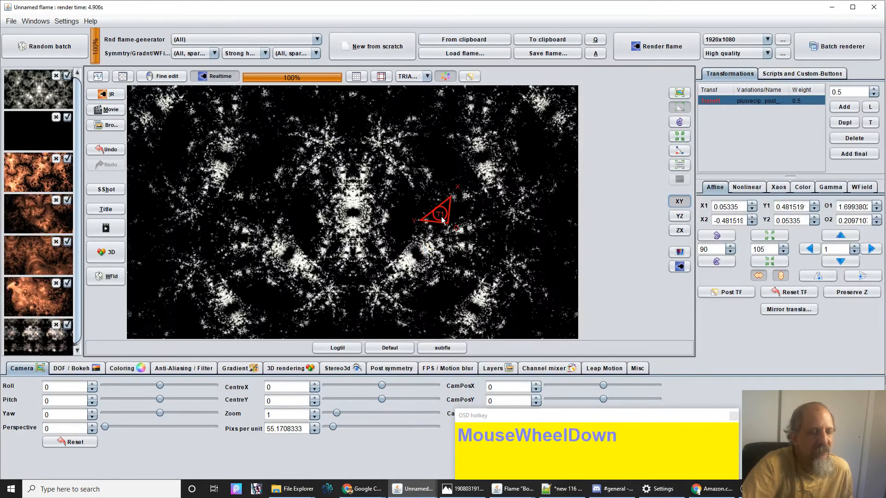
Resize the T1 triangle in small increments and rotate it slightly counterclockwise, to about X1 -0.043 and Y1 0.447.
{"action": "scroll", "coordinate": [442, 219], "scroll_direction": "up", "scroll_amount": 1}
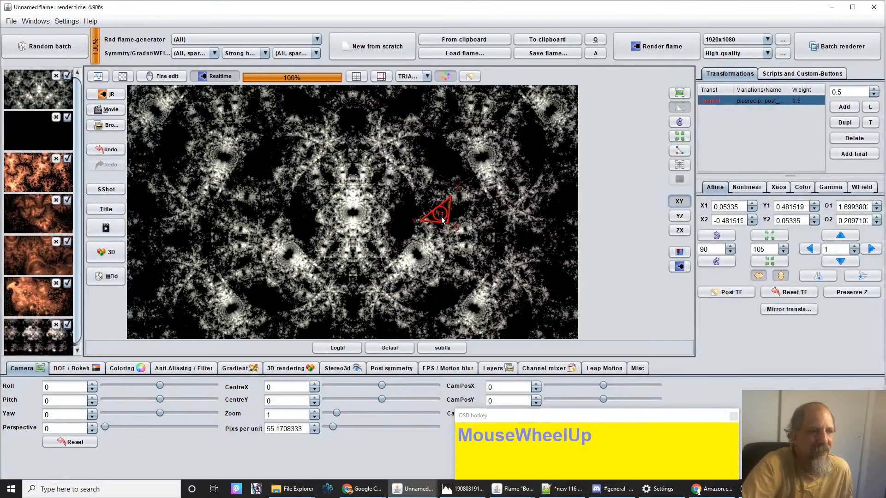
{"action": "scroll", "coordinate": [442, 220], "scroll_direction": "up", "scroll_amount": 1}
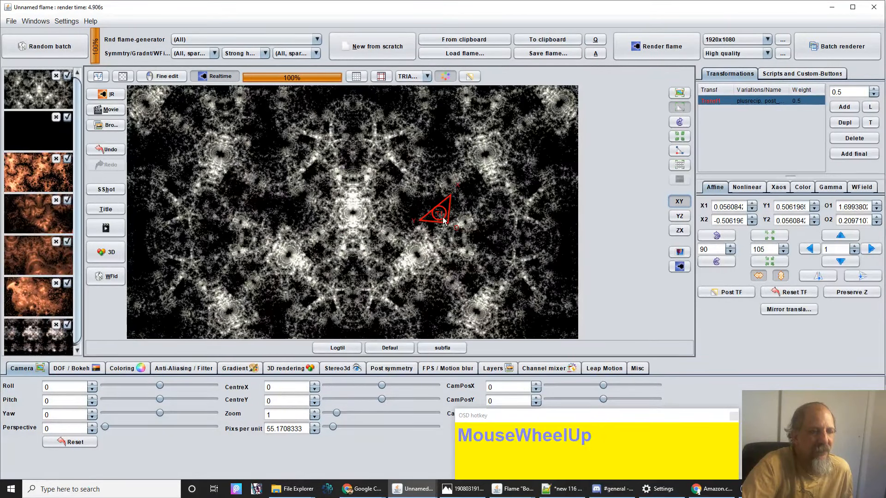
{"action": "scroll", "coordinate": [443, 220], "scroll_direction": "down", "scroll_amount": 1}
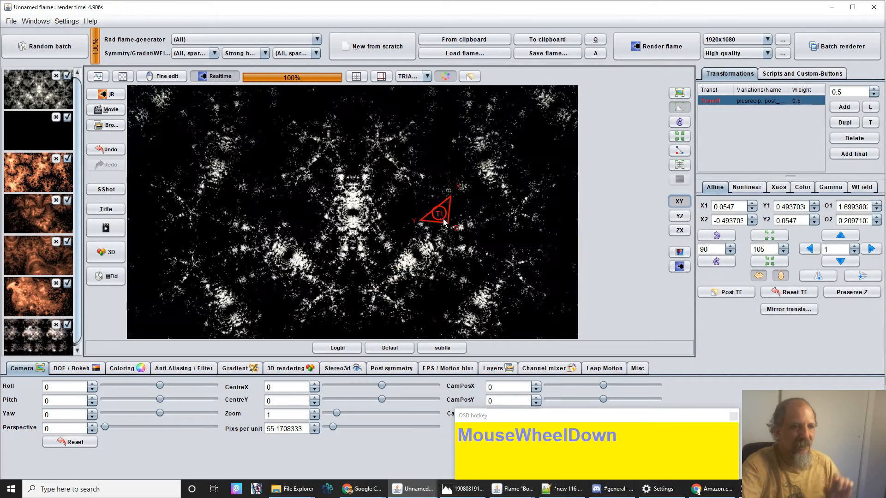
{"action": "scroll", "coordinate": [443, 221], "scroll_direction": "up", "scroll_amount": 3}
{"action": "scroll", "coordinate": [444, 223], "scroll_direction": "up", "scroll_amount": 2}
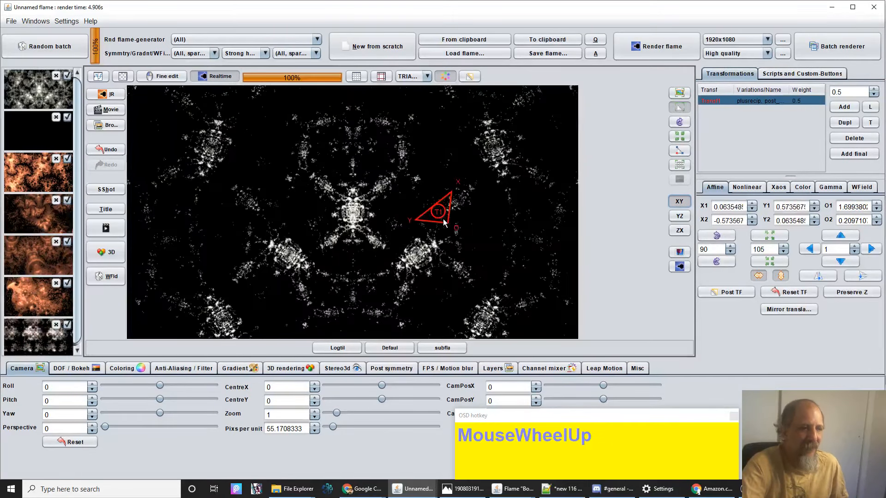
{"action": "scroll", "coordinate": [445, 226], "scroll_direction": "down", "scroll_amount": 1}
{"action": "scroll", "coordinate": [445, 226], "scroll_direction": "down", "scroll_amount": 1}
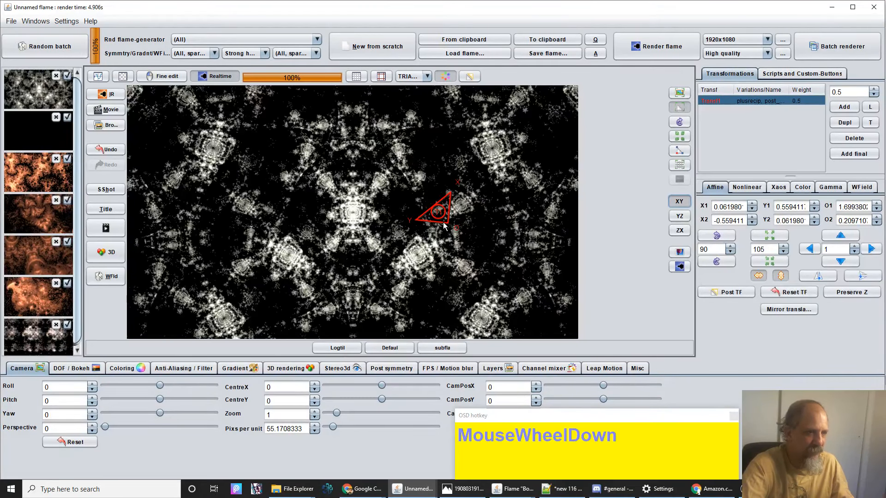
{"action": "scroll", "coordinate": [443, 226], "scroll_direction": "up", "scroll_amount": 1}
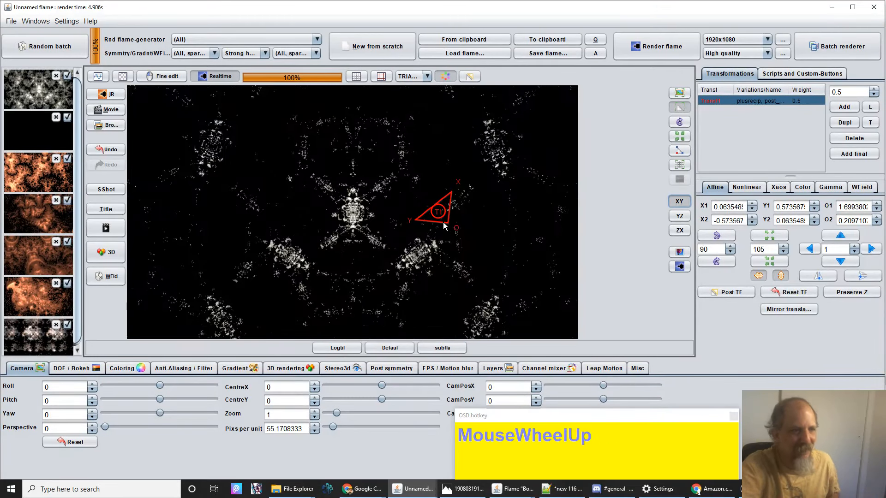
{"action": "scroll", "coordinate": [442, 228], "scroll_direction": "down", "scroll_amount": 2}
{"action": "scroll", "coordinate": [441, 229], "scroll_direction": "down", "scroll_amount": 3}
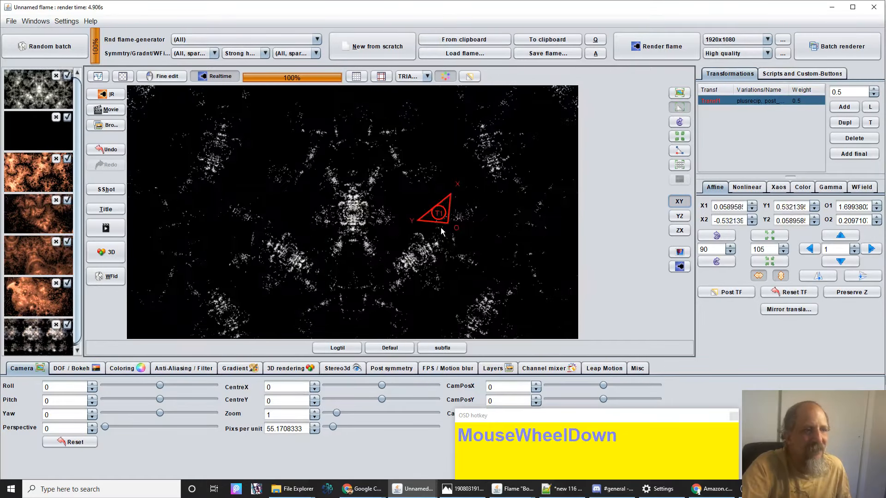
{"action": "scroll", "coordinate": [441, 234], "scroll_direction": "down", "scroll_amount": 3}
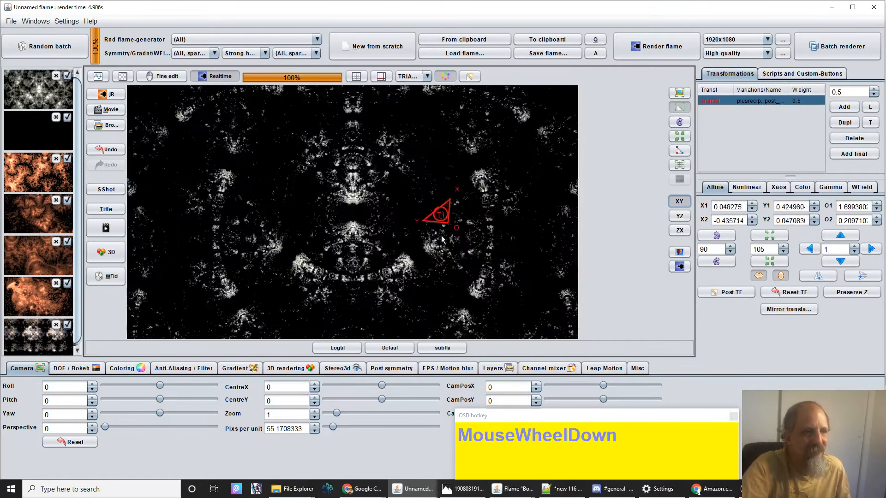
{"action": "scroll", "coordinate": [441, 235], "scroll_direction": "up", "scroll_amount": 2}
{"action": "left_click_drag", "start_coordinate": [441, 235], "coordinate": [482, 239]}
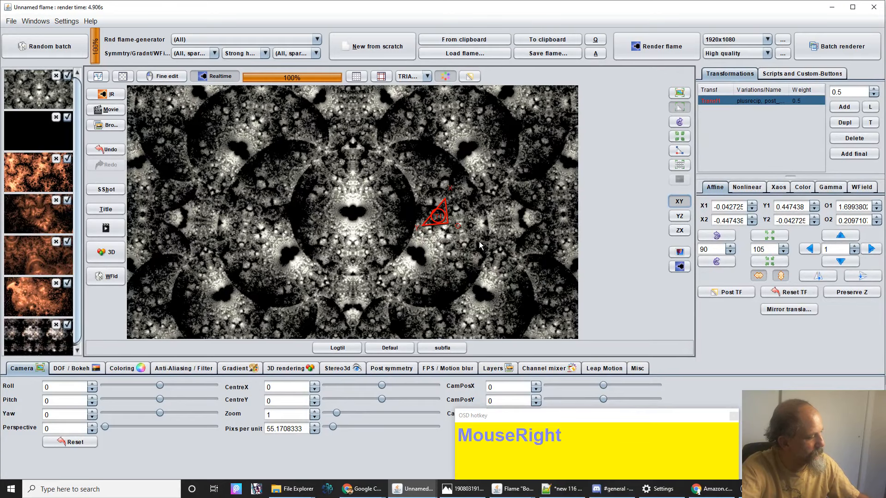
Rotate the T1 triangle counterclockwise until its X corner points left, and move it to about O1 1.555, O2 -0.121.
{"action": "left_click_drag", "start_coordinate": [434, 226], "coordinate": [778, 205]}
{"action": "scroll", "coordinate": [459, 222], "scroll_direction": "down", "scroll_amount": 1}
{"action": "scroll", "coordinate": [458, 219], "scroll_direction": "down", "scroll_amount": 6}
{"action": "scroll", "coordinate": [459, 221], "scroll_direction": "up", "scroll_amount": 5}
{"action": "right_click", "coordinate": [463, 227]}
{"action": "mouse_move", "coordinate": [458, 233]}
{"action": "left_mouse_down"}
{"action": "mouse_move", "coordinate": [494, 243]}
{"action": "mouse_move", "coordinate": [492, 212]}
{"action": "mouse_move", "coordinate": [429, 221]}
{"action": "mouse_move", "coordinate": [411, 195]}
{"action": "mouse_move", "coordinate": [454, 197]}
{"action": "mouse_move", "coordinate": [456, 215]}
{"action": "left_mouse_up"}
{"action": "scroll", "coordinate": [462, 214], "scroll_direction": "up", "scroll_amount": 2}
{"action": "scroll", "coordinate": [462, 215], "scroll_direction": "down", "scroll_amount": 2}
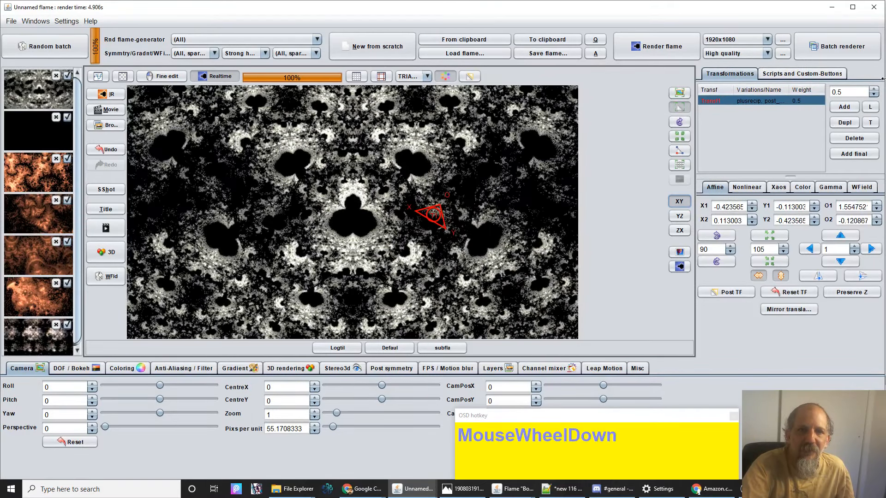
Add a linked transform to the first one and change its variation from linear3D to rational3.
{"action": "left_click", "coordinate": [870, 111]}
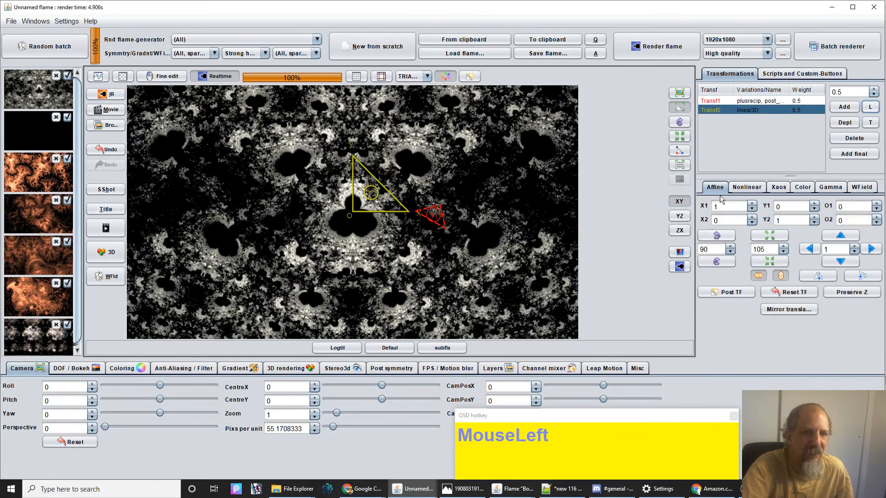
{"action": "left_click", "coordinate": [742, 189]}
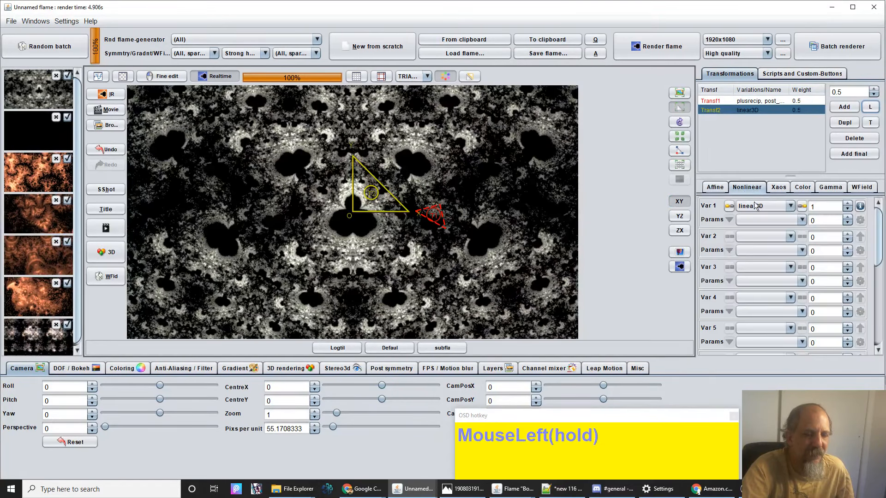
{"action": "left_click", "coordinate": [755, 206]}
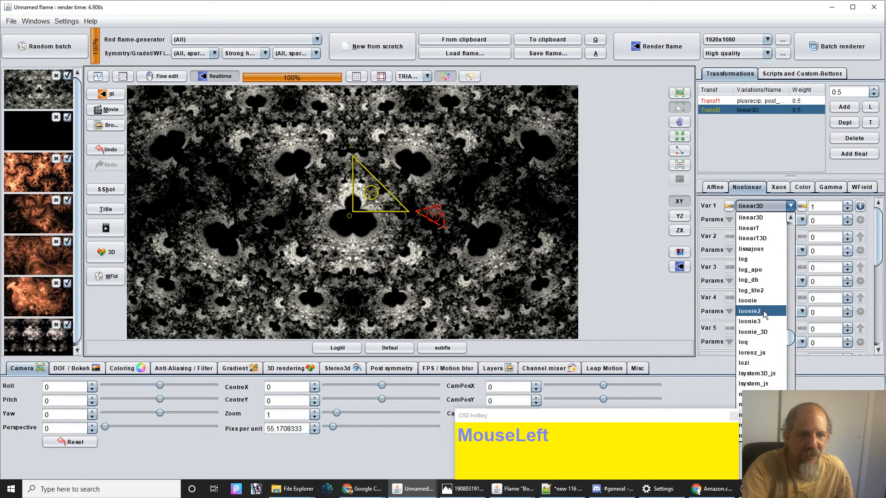
{"action": "scroll", "coordinate": [765, 315], "scroll_direction": "down", "scroll_amount": 20}
{"action": "scroll", "coordinate": [775, 300], "scroll_direction": "down", "scroll_amount": 20}
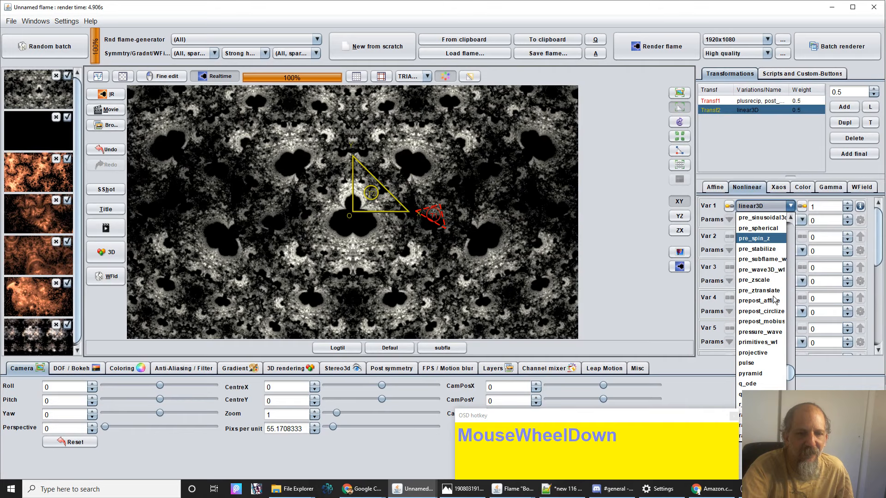
{"action": "scroll", "coordinate": [775, 301], "scroll_direction": "down", "scroll_amount": 1}
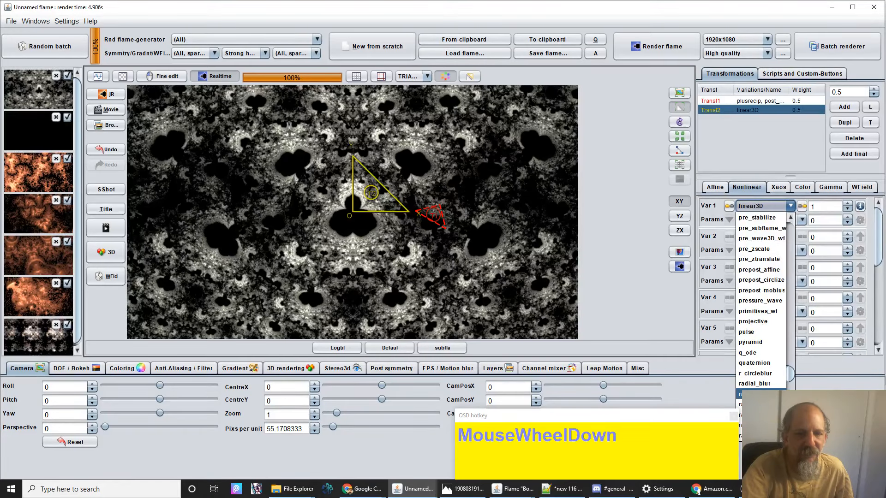
{"action": "left_click", "coordinate": [756, 395]}
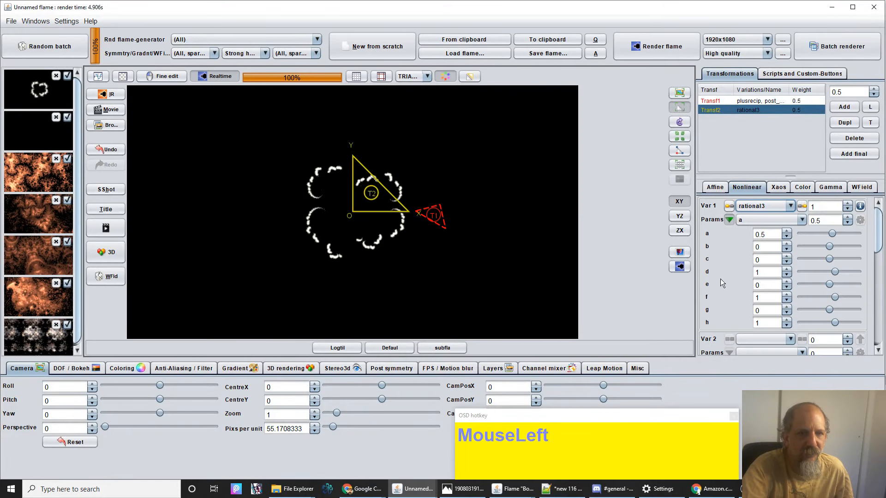
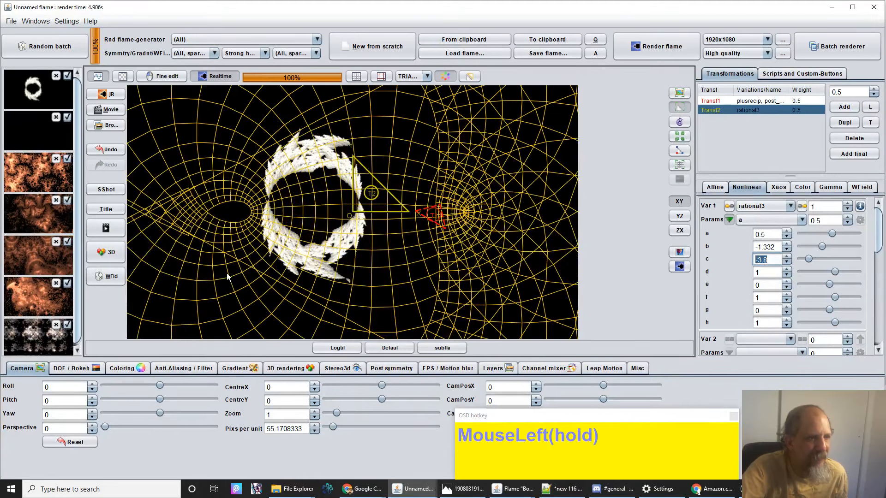
Set the rational3 parameter c to -4.064 and parameter e to -1.312.
{"action": "left_click_drag", "start_coordinate": [303, 266], "coordinate": [334, 250]}
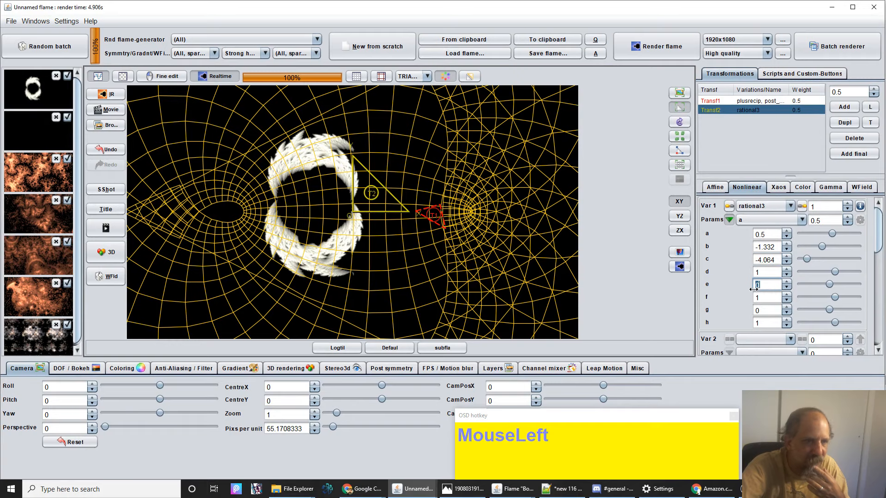
{"action": "left_click_drag", "start_coordinate": [712, 300], "coordinate": [655, 308]}
{"action": "mouse_move", "coordinate": [575, 314]}
{"action": "left_mouse_down"}
{"action": "mouse_move", "coordinate": [530, 317]}
{"action": "mouse_move", "coordinate": [575, 309]}
{"action": "left_mouse_up"}
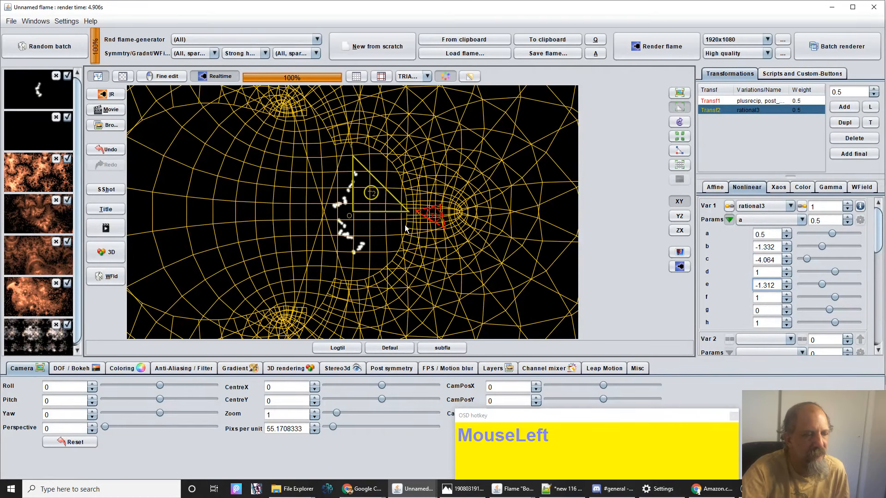
Move the T2 triangle slightly up and left, shrink it to roughly half its size, and hide the variation effect grid.
{"action": "mouse_move", "coordinate": [289, 236]}
{"action": "left_mouse_down"}
{"action": "mouse_move", "coordinate": [280, 241]}
{"action": "mouse_move", "coordinate": [356, 221]}
{"action": "mouse_move", "coordinate": [308, 221]}
{"action": "mouse_move", "coordinate": [295, 232]}
{"action": "mouse_move", "coordinate": [276, 220]}
{"action": "mouse_move", "coordinate": [265, 234]}
{"action": "mouse_move", "coordinate": [275, 232]}
{"action": "left_mouse_up"}
{"action": "scroll", "coordinate": [365, 214], "scroll_direction": "up", "scroll_amount": 3}
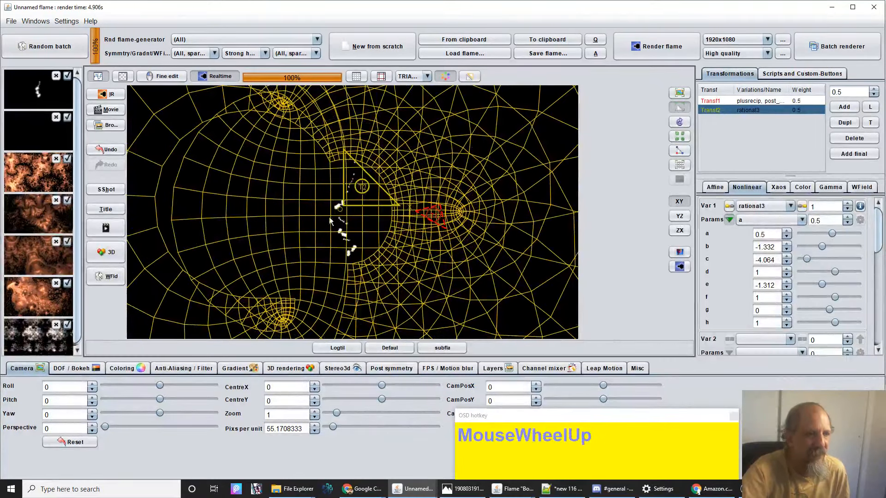
{"action": "scroll", "coordinate": [354, 204], "scroll_direction": "down", "scroll_amount": 5}
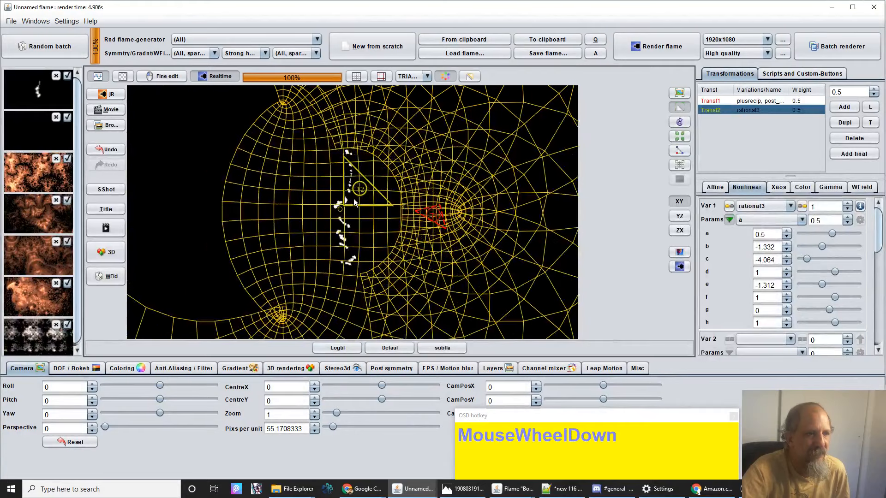
{"action": "scroll", "coordinate": [353, 201], "scroll_direction": "down", "scroll_amount": 5}
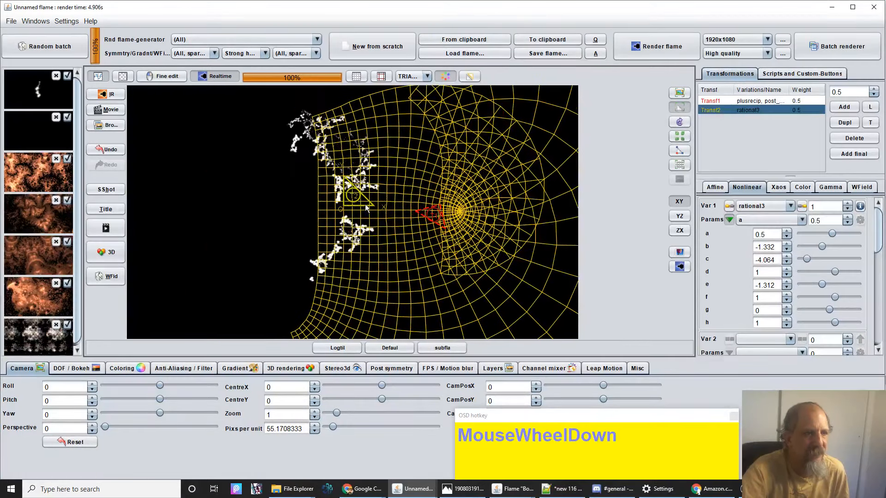
{"action": "mouse_move", "coordinate": [373, 220]}
{"action": "left_mouse_down"}
{"action": "mouse_move", "coordinate": [362, 196]}
{"action": "mouse_move", "coordinate": [355, 214]}
{"action": "mouse_move", "coordinate": [343, 202]}
{"action": "mouse_move", "coordinate": [370, 219]}
{"action": "left_mouse_up"}
{"action": "left_click", "coordinate": [98, 77]}
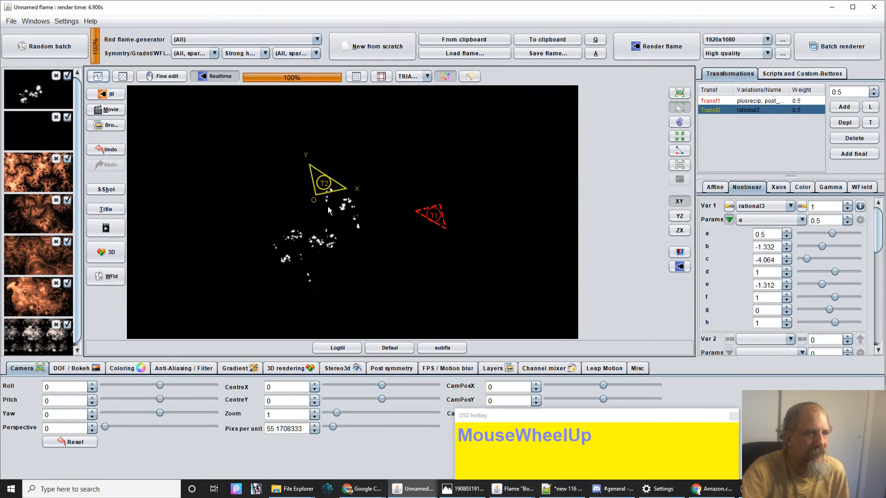
Shrink the T2 triangle further in small increments to spread the flame's scattered clusters over the canvas.
{"action": "scroll", "coordinate": [327, 207], "scroll_direction": "down", "scroll_amount": 3}
{"action": "scroll", "coordinate": [328, 185], "scroll_direction": "down", "scroll_amount": 8}
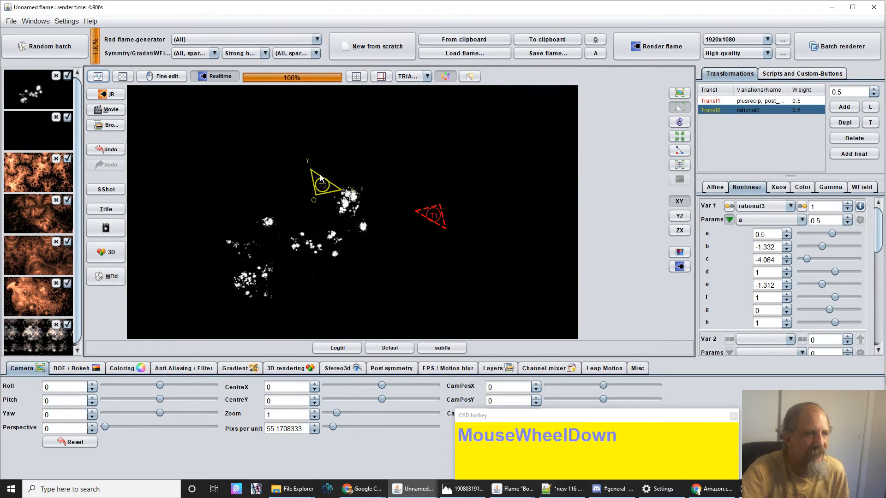
{"action": "scroll", "coordinate": [329, 189], "scroll_direction": "up", "scroll_amount": 3}
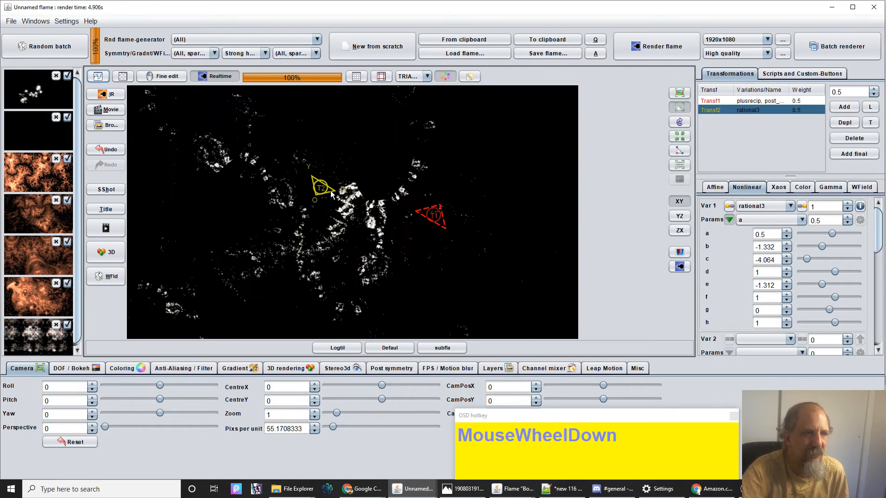
{"action": "scroll", "coordinate": [331, 190], "scroll_direction": "up", "scroll_amount": 4}
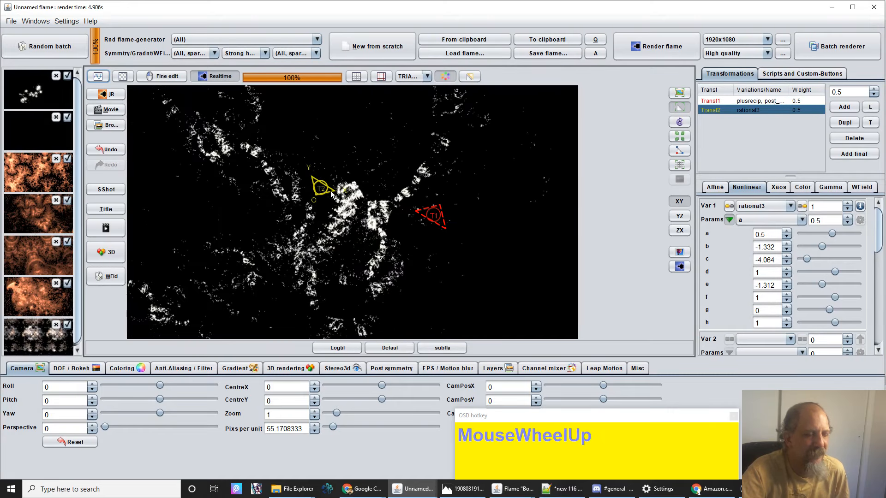
Rotate the T2 triangle counterclockwise until its X corner points almost straight up, fine-tuning its size.
{"action": "right_click", "coordinate": [330, 191]}
{"action": "left_click_drag", "start_coordinate": [456, 217], "coordinate": [630, 201]}
{"action": "scroll", "coordinate": [324, 214], "scroll_direction": "up", "scroll_amount": 2}
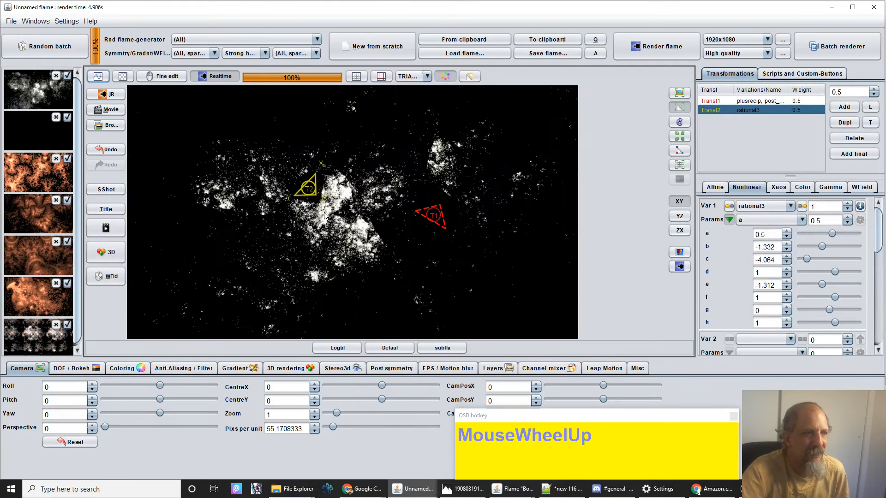
{"action": "scroll", "coordinate": [326, 212], "scroll_direction": "down", "scroll_amount": 2}
{"action": "scroll", "coordinate": [328, 213], "scroll_direction": "down", "scroll_amount": 1}
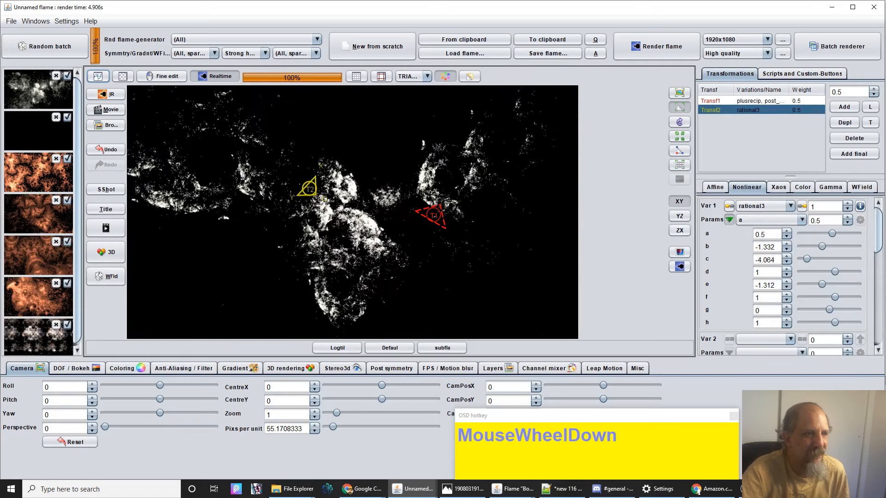
{"action": "left_click_drag", "start_coordinate": [328, 213], "coordinate": [411, 215]}
Shrink the T1 triangle slightly and rotate the T2 triangle counterclockwise until its X corner points up and left.
{"action": "left_click", "coordinate": [432, 216]}
{"action": "scroll", "coordinate": [433, 215], "scroll_direction": "down", "scroll_amount": 1}
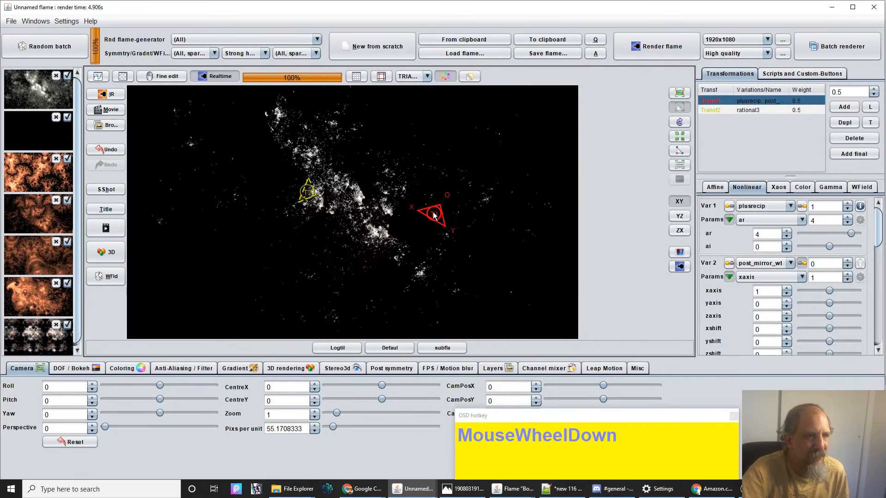
{"action": "scroll", "coordinate": [434, 215], "scroll_direction": "down", "scroll_amount": 2}
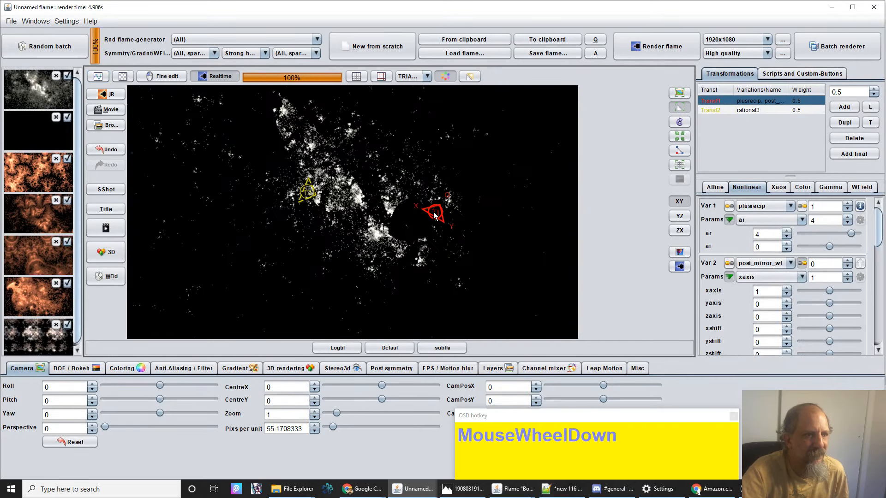
{"action": "left_click", "coordinate": [307, 192]}
{"action": "left_click_drag", "start_coordinate": [307, 192], "coordinate": [443, 213]}
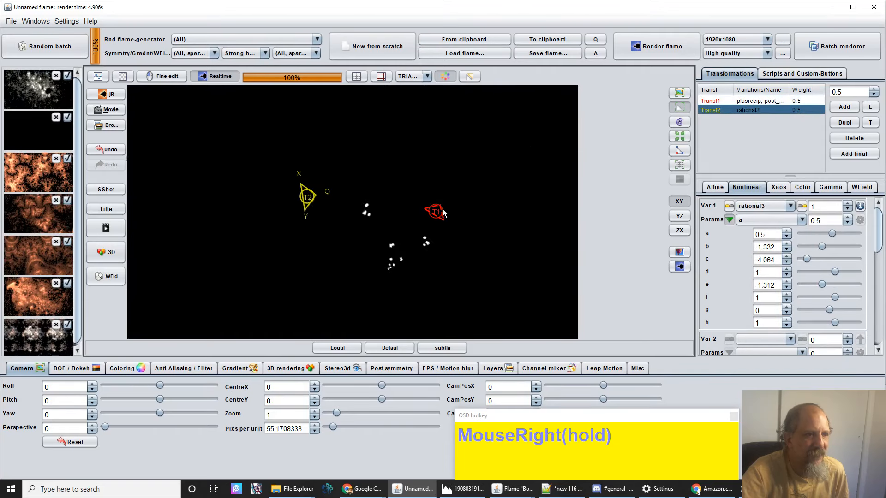
Check the Xaos weights of the linked transforms and set the rational3 parameter f to -0.068.
{"action": "left_click", "coordinate": [780, 188]}
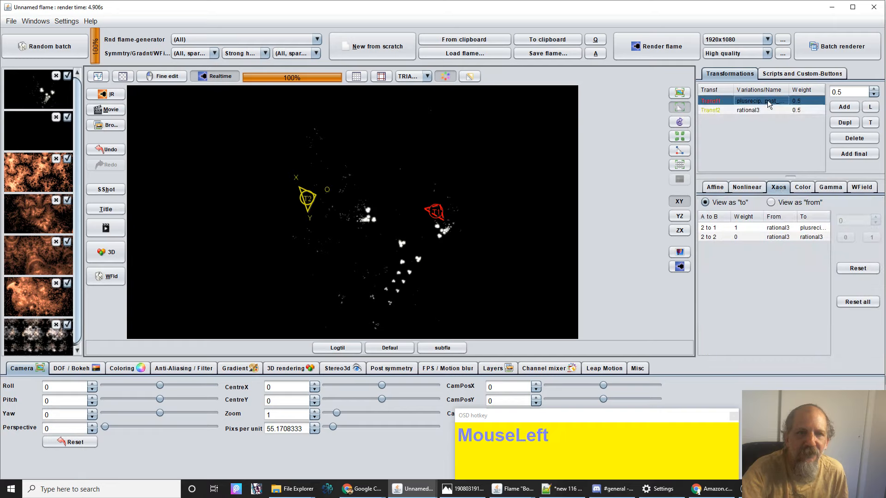
{"action": "left_click", "coordinate": [747, 187]}
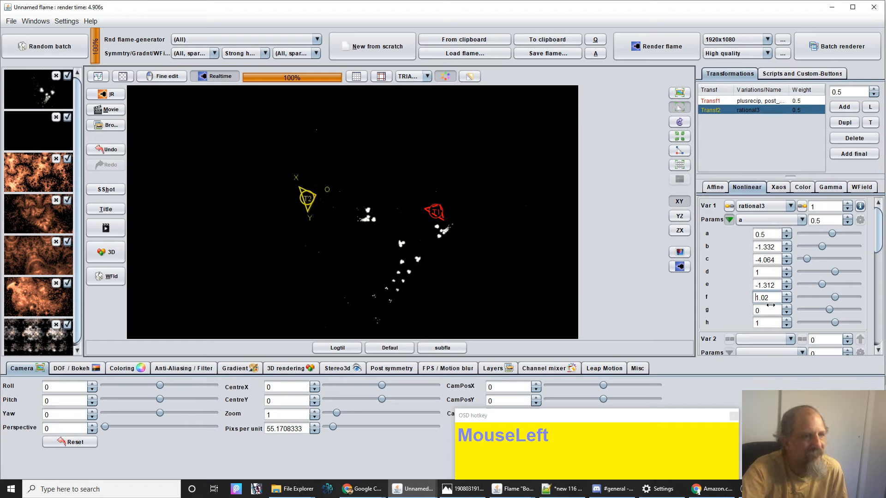
{"action": "left_click_drag", "start_coordinate": [724, 307], "coordinate": [592, 302]}
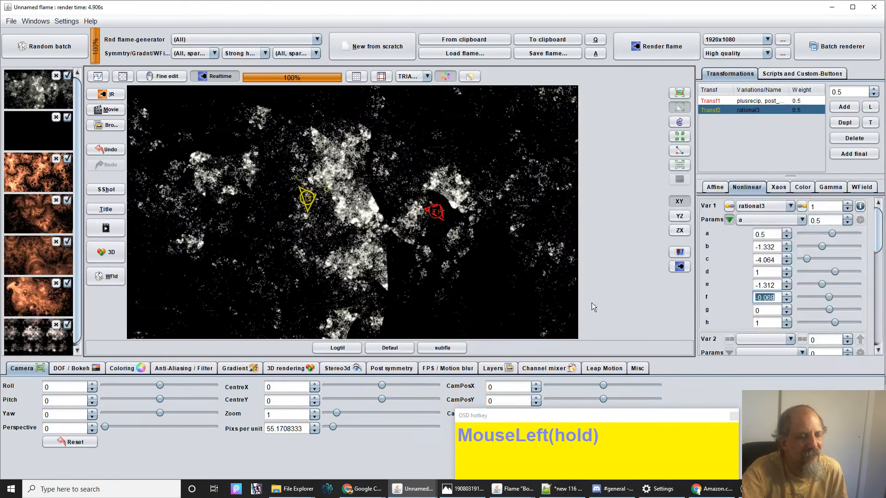
Rotate the T2 triangle counterclockwise until its X corner points straight down and enlarge it slightly.
{"action": "left_click_drag", "start_coordinate": [299, 185], "coordinate": [550, 158]}
{"action": "scroll", "coordinate": [309, 208], "scroll_direction": "up", "scroll_amount": 2}
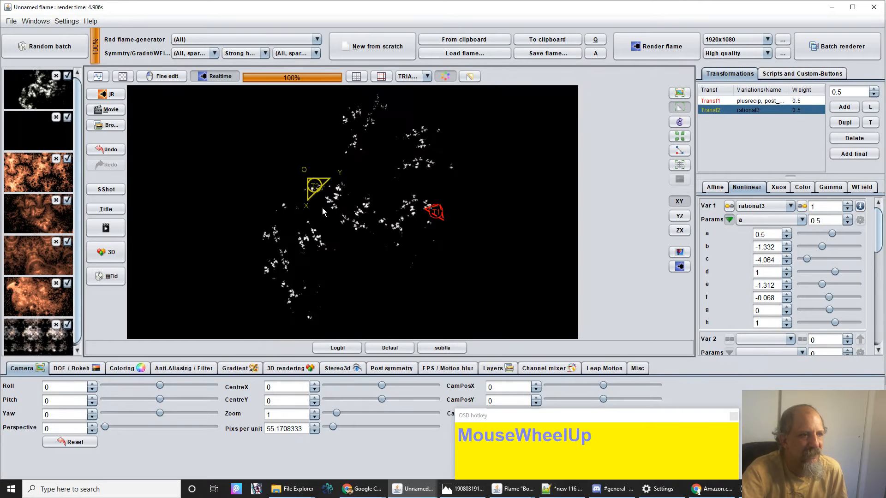
Shrink the T2 triangle slightly and move the T1 triangle a little up and left, closer to the preview's center.
{"action": "scroll", "coordinate": [324, 208], "scroll_direction": "down", "scroll_amount": 1}
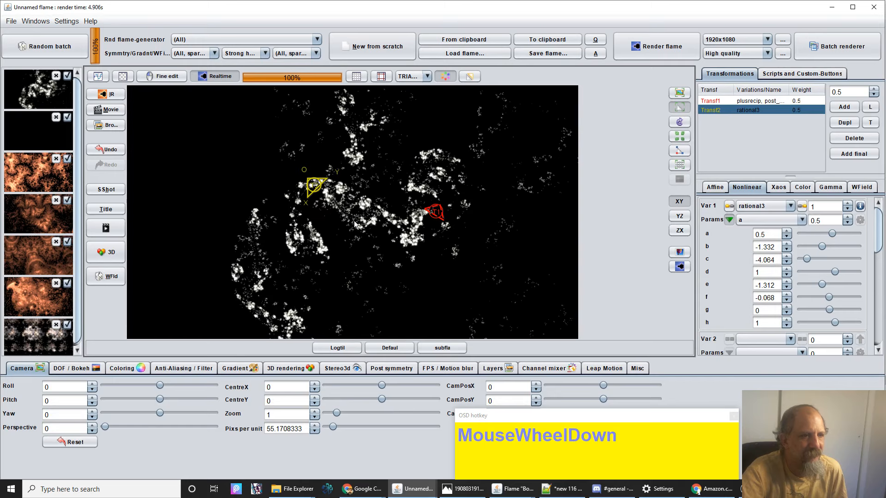
{"action": "left_click", "coordinate": [436, 214]}
{"action": "mouse_move", "coordinate": [437, 215]}
{"action": "left_mouse_down"}
{"action": "mouse_move", "coordinate": [459, 197]}
{"action": "mouse_move", "coordinate": [445, 208]}
{"action": "mouse_move", "coordinate": [458, 223]}
{"action": "mouse_move", "coordinate": [448, 221]}
{"action": "left_mouse_up"}
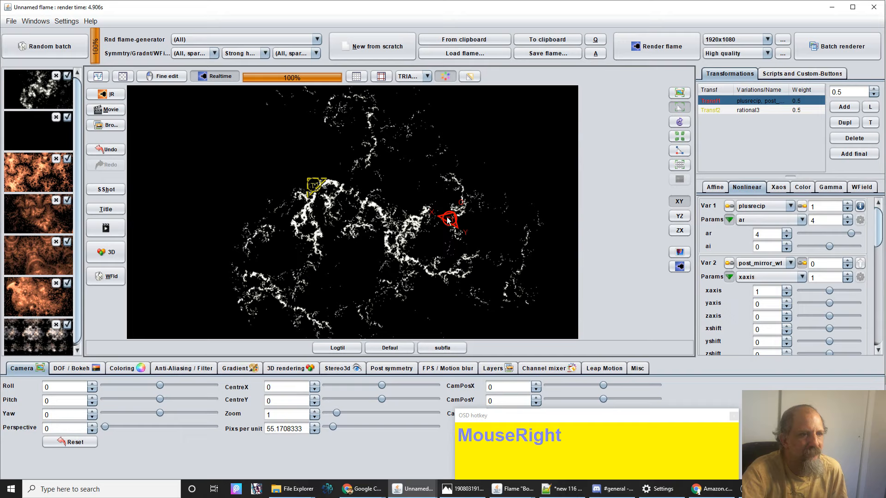
{"action": "left_click_drag", "start_coordinate": [448, 221], "coordinate": [410, 203]}
Enlarge the T1 triangle slightly, trying several sizes in fine increments.
{"action": "scroll", "coordinate": [411, 205], "scroll_direction": "up", "scroll_amount": 3}
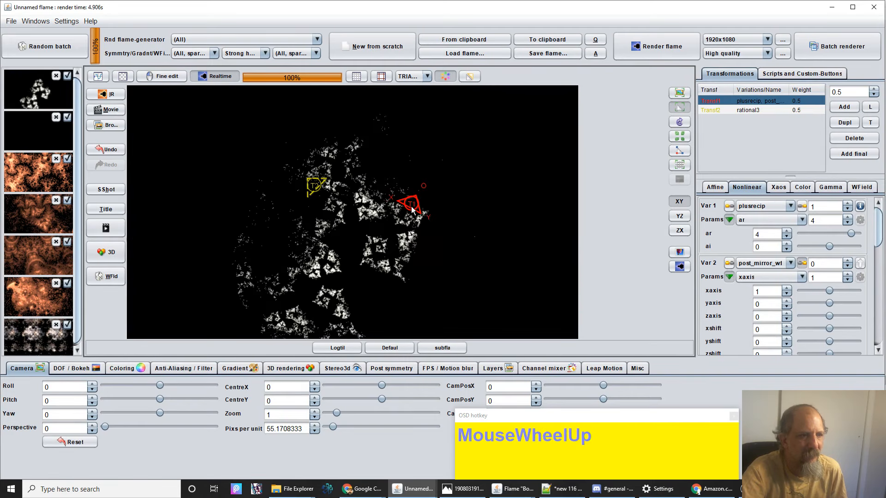
{"action": "scroll", "coordinate": [385, 226], "scroll_direction": "up", "scroll_amount": 5}
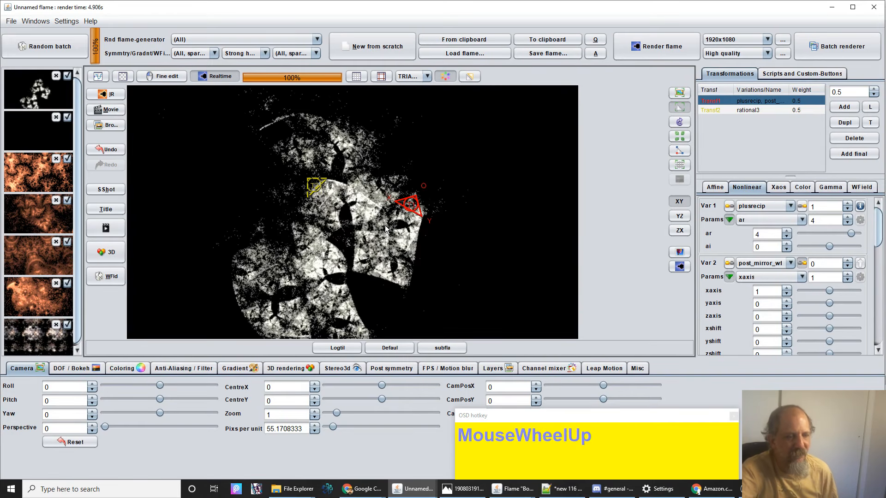
{"action": "scroll", "coordinate": [385, 225], "scroll_direction": "up", "scroll_amount": 3}
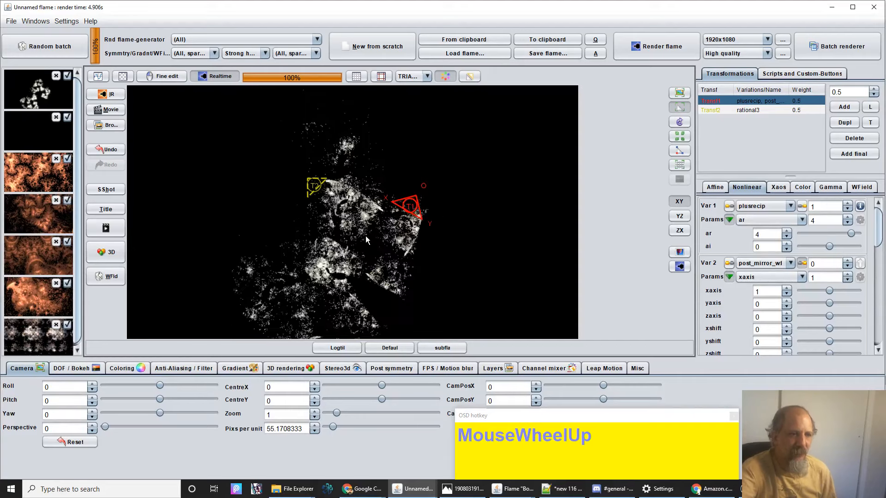
{"action": "scroll", "coordinate": [366, 236], "scroll_direction": "up", "scroll_amount": 2}
{"action": "scroll", "coordinate": [369, 242], "scroll_direction": "down", "scroll_amount": 3}
Move the T2 triangle slightly left and down, then rotate the T1 triangle slightly clockwise and fine-tune its size.
{"action": "left_click_drag", "start_coordinate": [369, 243], "coordinate": [413, 220]}
{"action": "left_click", "coordinate": [414, 212]}
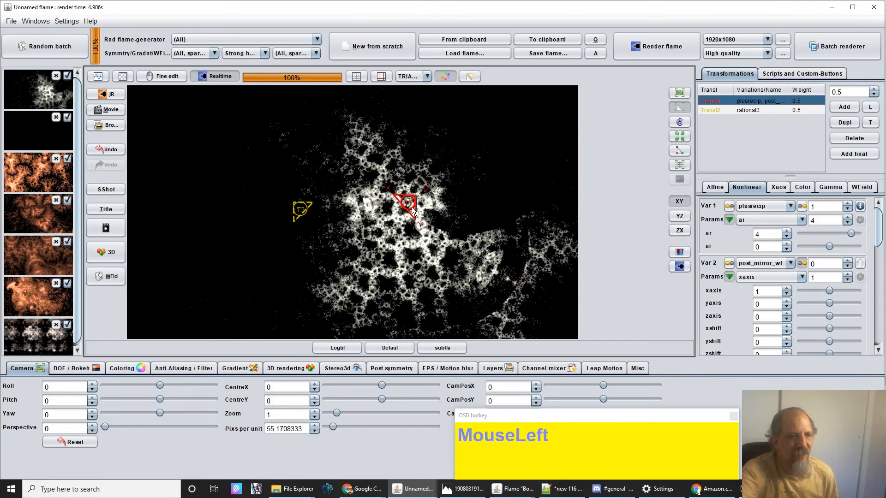
{"action": "scroll", "coordinate": [413, 208], "scroll_direction": "down", "scroll_amount": 5}
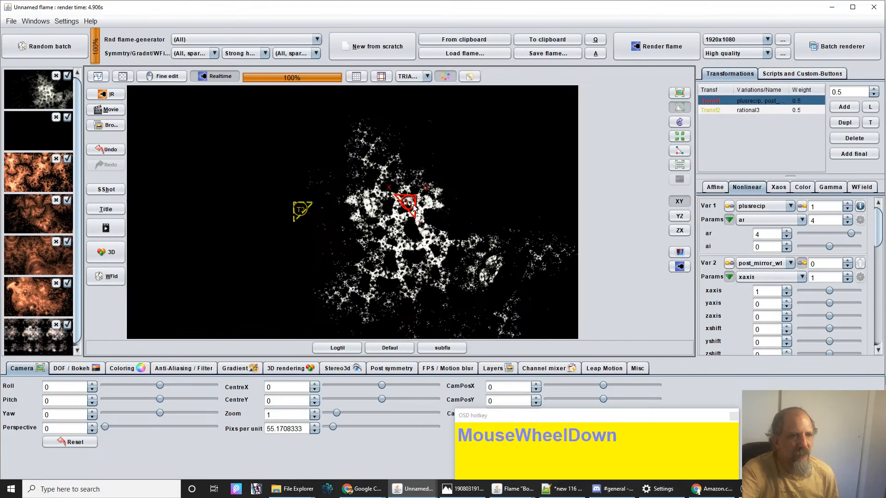
{"action": "scroll", "coordinate": [413, 209], "scroll_direction": "up", "scroll_amount": 2}
{"action": "scroll", "coordinate": [414, 205], "scroll_direction": "up", "scroll_amount": 2}
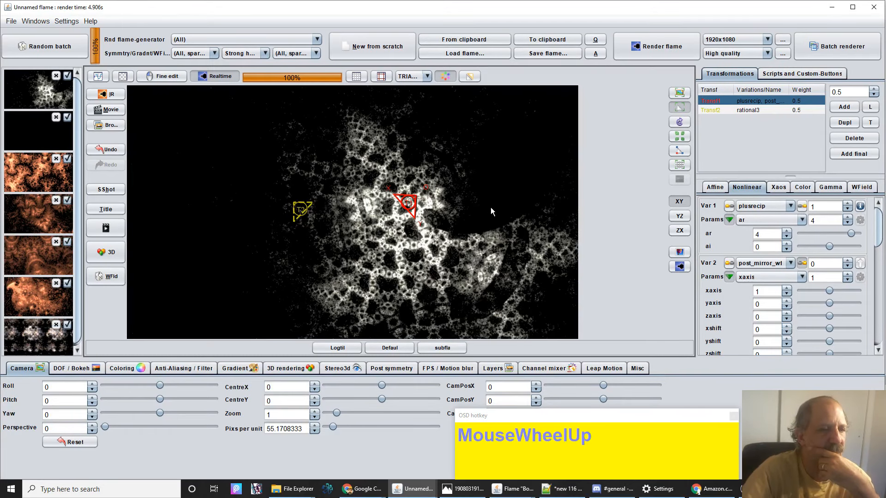
Set the rational3 parameter b to -0.98 and the camera's pixels per unit to 165.1708333.
{"action": "left_click", "coordinate": [763, 110]}
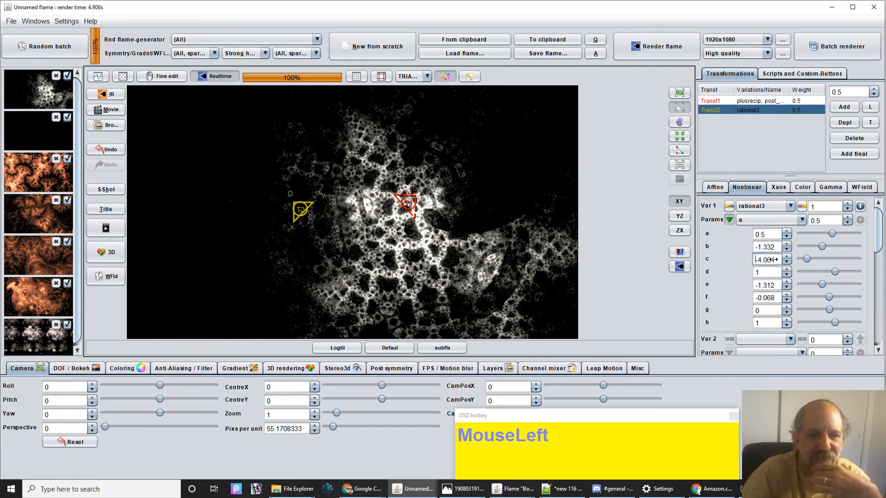
{"action": "left_click_drag", "start_coordinate": [769, 248], "coordinate": [659, 280]}
{"action": "left_click_drag", "start_coordinate": [783, 284], "coordinate": [822, 293]}
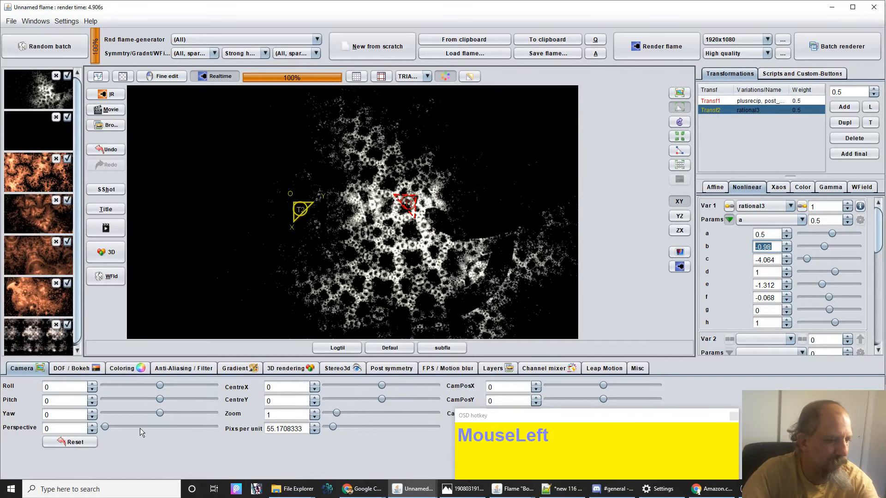
{"action": "left_click_drag", "start_coordinate": [275, 429], "coordinate": [444, 442]}
{"action": "left_click_drag", "start_coordinate": [447, 395], "coordinate": [466, 378]}
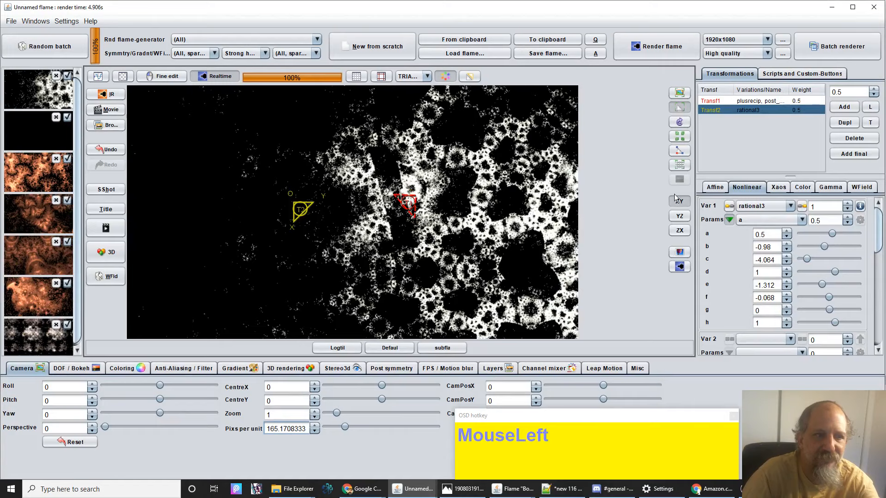
Set the rational3 parameters b to -0.632 and d to 1.328.
{"action": "left_click_drag", "start_coordinate": [765, 247], "coordinate": [710, 284]}
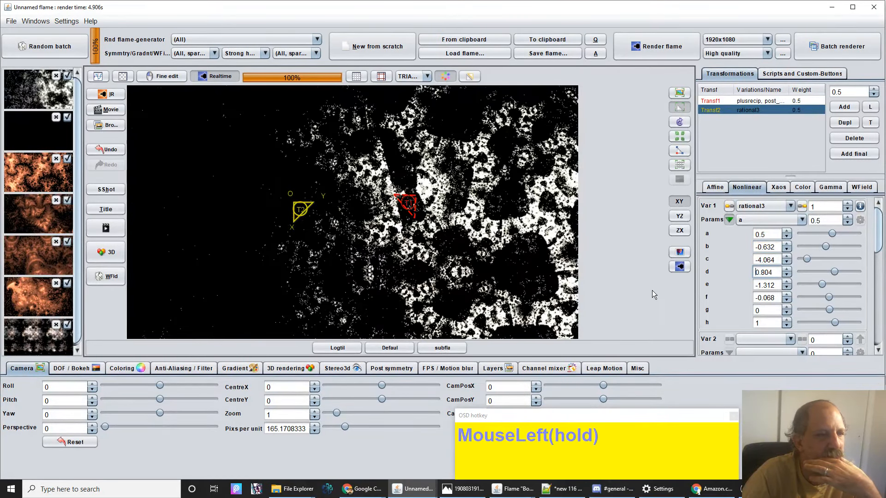
{"action": "left_click_drag", "start_coordinate": [652, 295], "coordinate": [812, 264]}
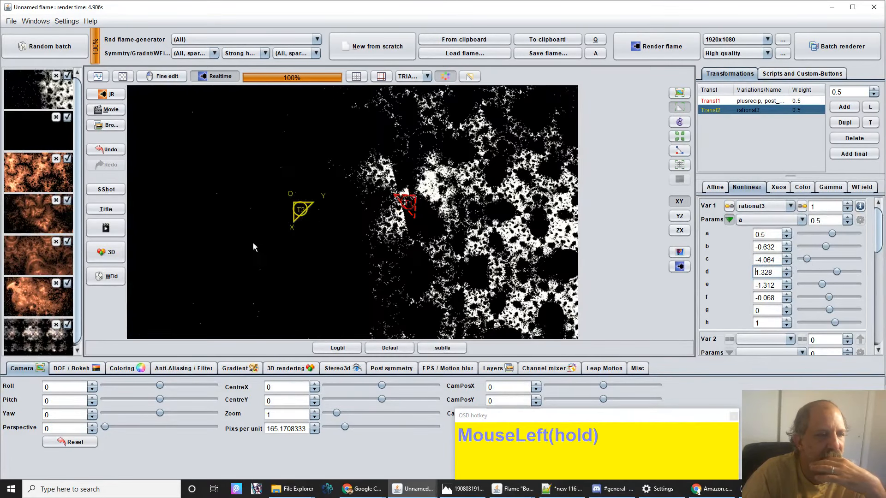
Adjust the T2 triangle slightly and nudge the T1 triangle a little left and up.
{"action": "mouse_move", "coordinate": [337, 222]}
{"action": "left_mouse_down"}
{"action": "mouse_move", "coordinate": [410, 231]}
{"action": "mouse_move", "coordinate": [344, 238]}
{"action": "left_mouse_up"}
{"action": "left_click_drag", "start_coordinate": [329, 242], "coordinate": [288, 248]}
{"action": "left_click", "coordinate": [407, 203]}
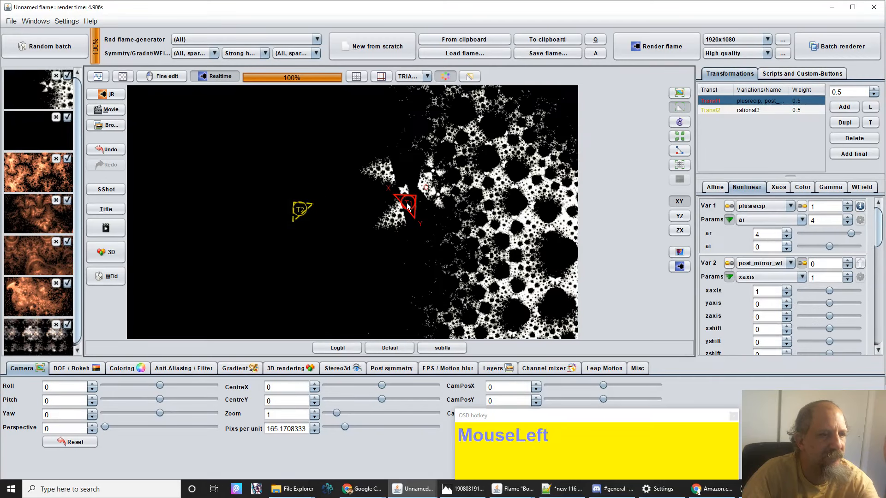
{"action": "mouse_move", "coordinate": [408, 204]}
{"action": "left_mouse_down"}
{"action": "mouse_move", "coordinate": [429, 202]}
{"action": "mouse_move", "coordinate": [401, 202]}
{"action": "left_mouse_up"}
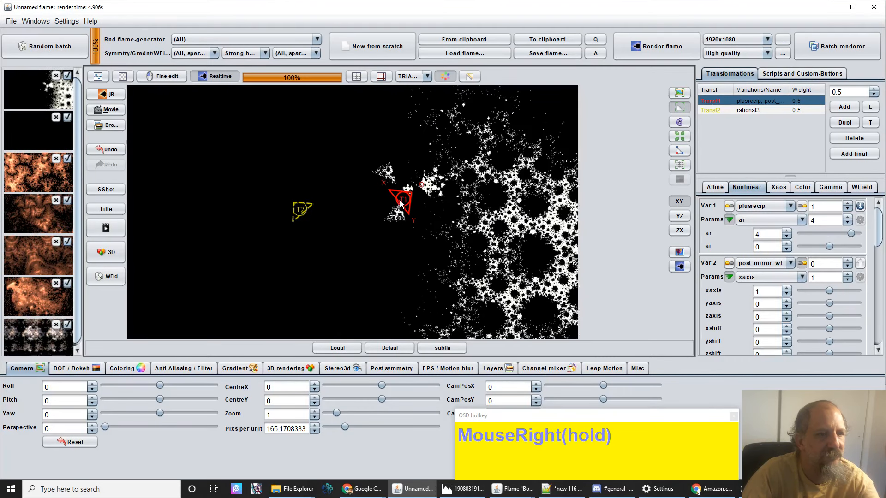
Set the rational3 parameter c to -3.312 and reposition the T2 triangle just below the preview's center with its X corner pointing right.
{"action": "left_click", "coordinate": [304, 210]}
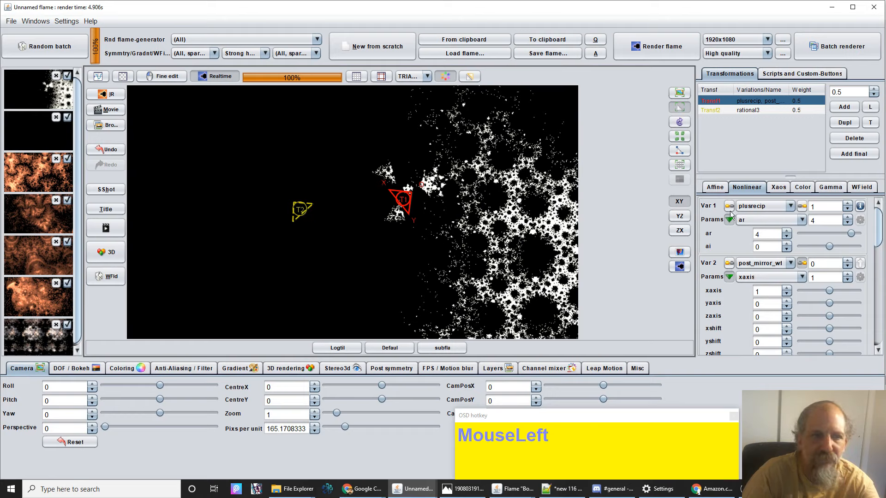
{"action": "left_click", "coordinate": [743, 110]}
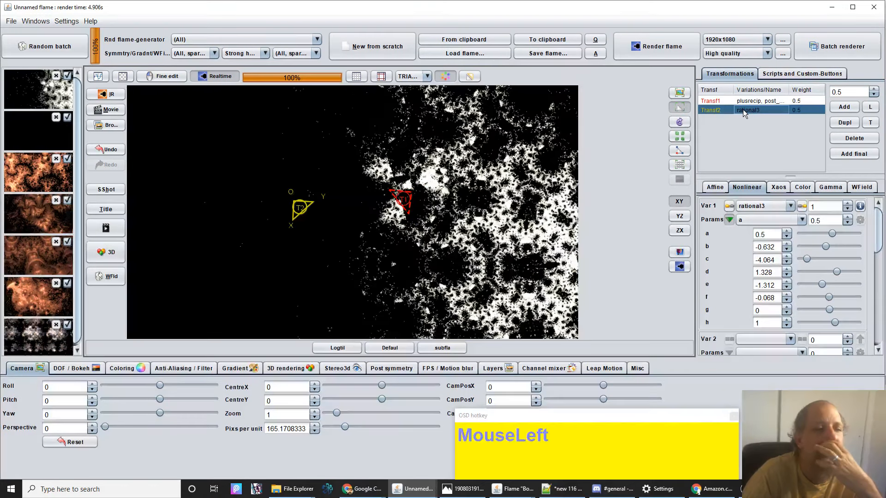
{"action": "left_click", "coordinate": [771, 263]}
{"action": "left_click_drag", "start_coordinate": [772, 263], "coordinate": [883, 279]}
{"action": "left_click_drag", "start_coordinate": [297, 217], "coordinate": [359, 278]}
{"action": "left_click_drag", "start_coordinate": [417, 282], "coordinate": [463, 160]}
Enlarge the T1 triangle slightly and rotate it counterclockwise until its Y corner points right and slightly down.
{"action": "left_click", "coordinate": [401, 199]}
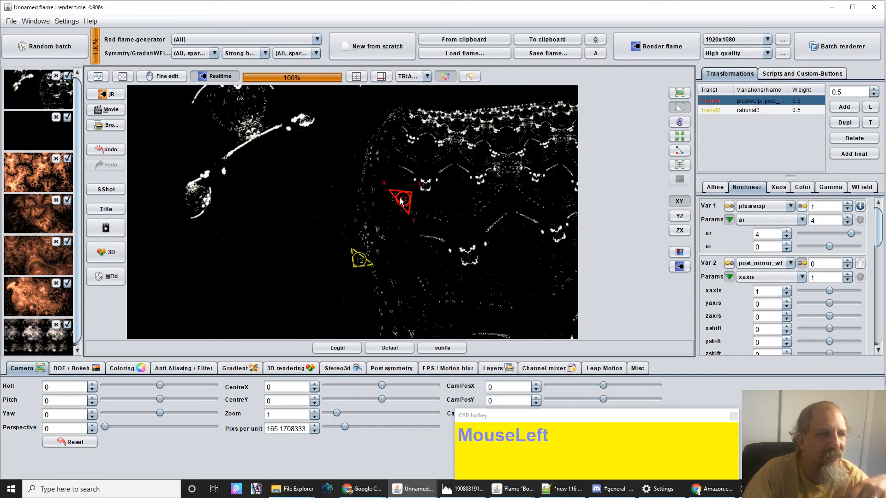
{"action": "scroll", "coordinate": [400, 200], "scroll_direction": "up", "scroll_amount": 2}
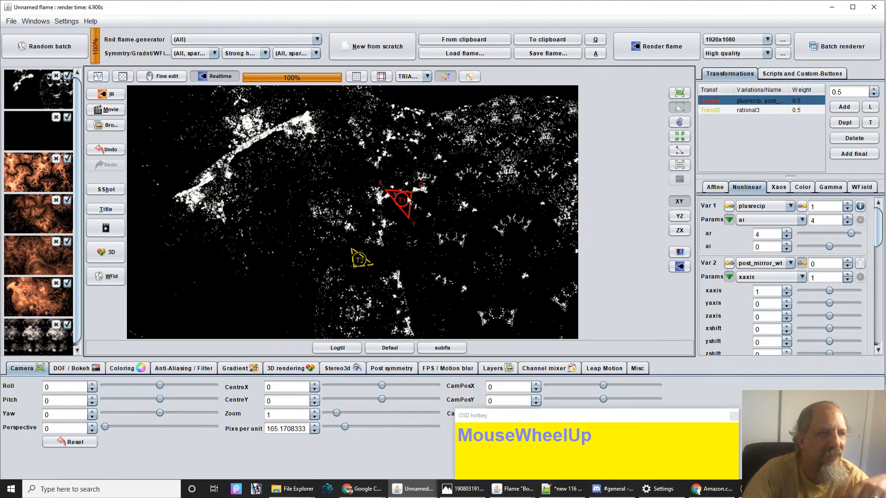
{"action": "scroll", "coordinate": [404, 200], "scroll_direction": "up", "scroll_amount": 2}
{"action": "scroll", "coordinate": [408, 199], "scroll_direction": "down", "scroll_amount": 3}
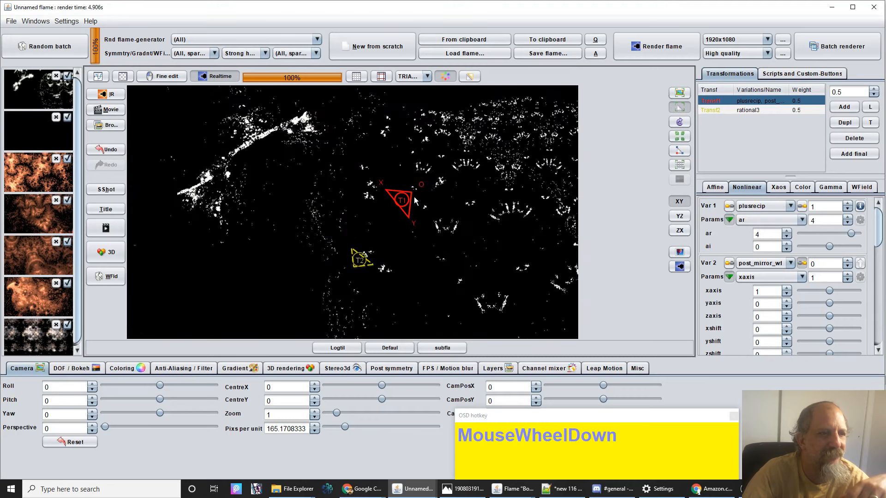
{"action": "right_click", "coordinate": [419, 200]}
{"action": "left_click_drag", "start_coordinate": [419, 200], "coordinate": [486, 203]}
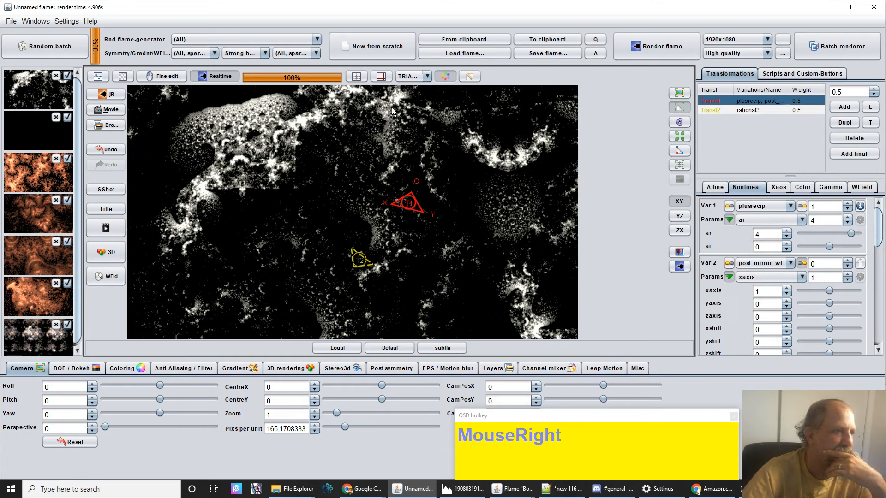
Show the composition guide lines over the preview to check the layout, and hide them again.
{"action": "left_click", "coordinate": [381, 76]}
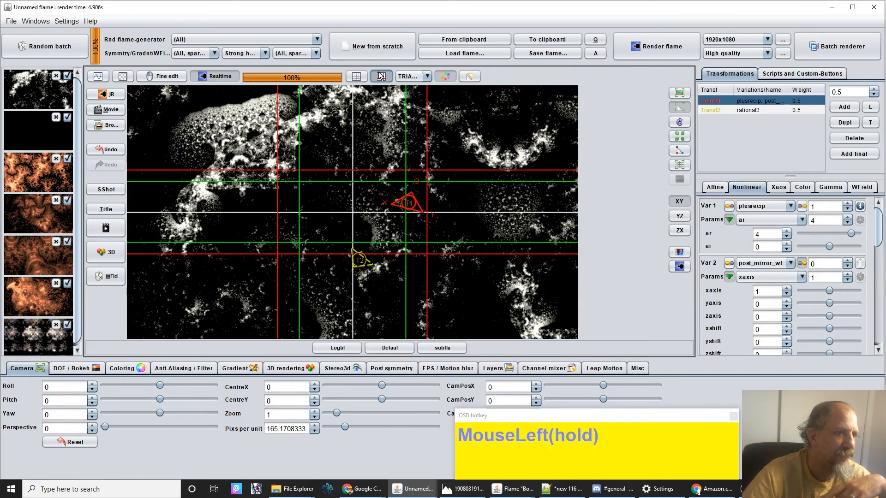
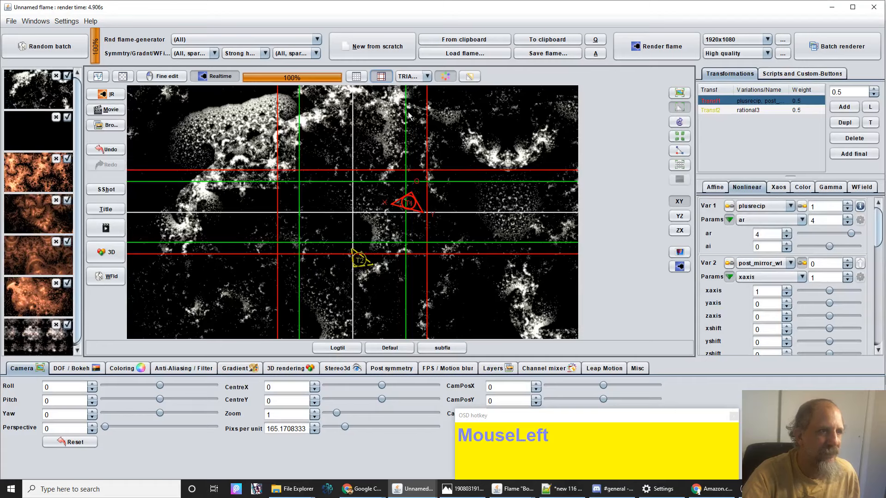
{"action": "left_click", "coordinate": [383, 79]}
Move the T1 triangle up and slightly left and fine-tune its size.
{"action": "left_click_drag", "start_coordinate": [407, 202], "coordinate": [400, 176]}
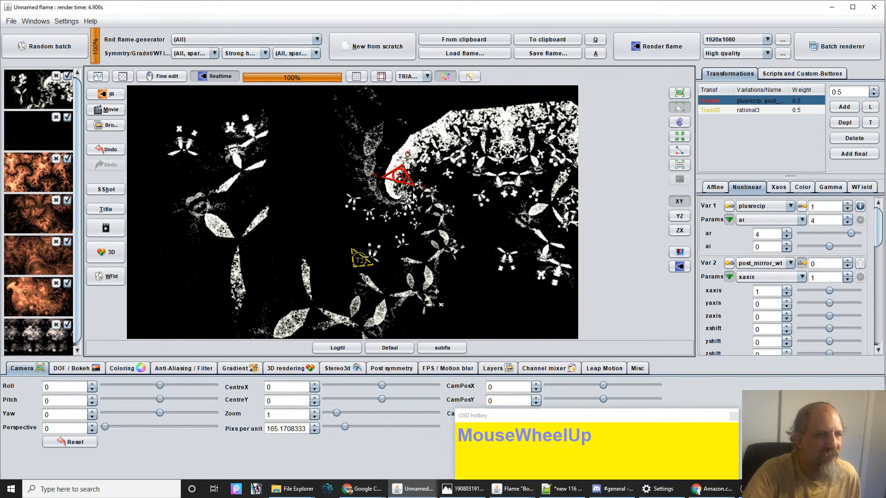
{"action": "scroll", "coordinate": [414, 196], "scroll_direction": "down", "scroll_amount": 2}
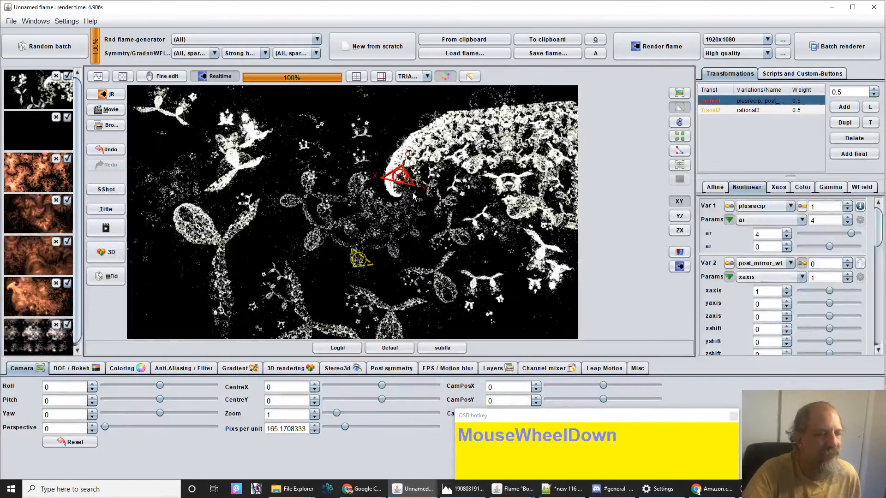
{"action": "scroll", "coordinate": [413, 196], "scroll_direction": "up", "scroll_amount": 1}
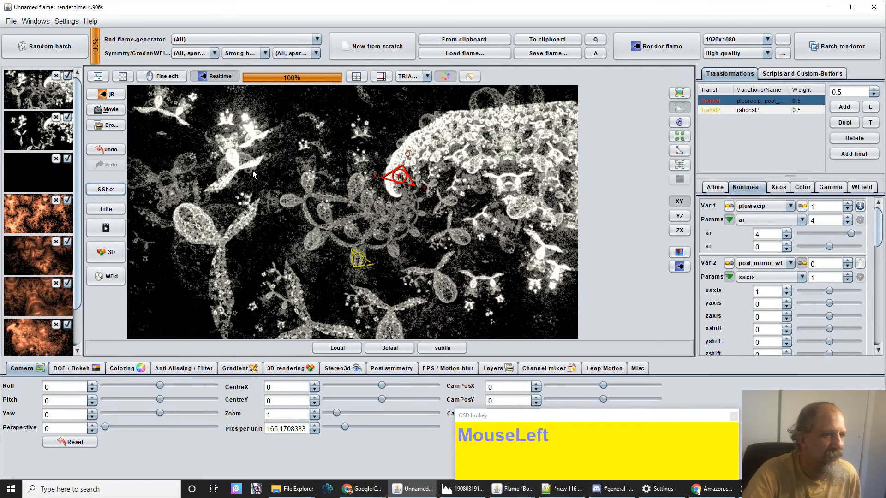
Adjust the T2 triangle slightly and nudge the T1 triangle a little right and up.
{"action": "left_click", "coordinate": [361, 262]}
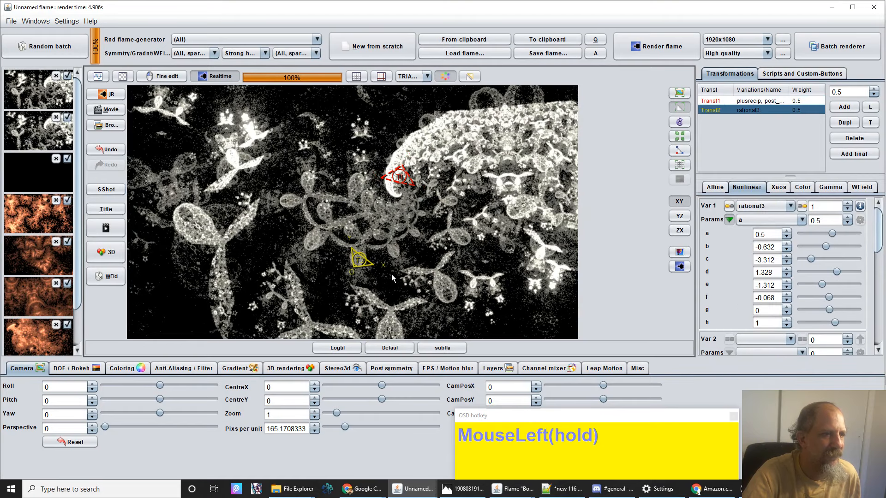
{"action": "mouse_move", "coordinate": [367, 269]}
{"action": "left_mouse_down"}
{"action": "mouse_move", "coordinate": [398, 264]}
{"action": "mouse_move", "coordinate": [347, 277]}
{"action": "mouse_move", "coordinate": [356, 274]}
{"action": "left_mouse_up"}
{"action": "left_click", "coordinate": [402, 179]}
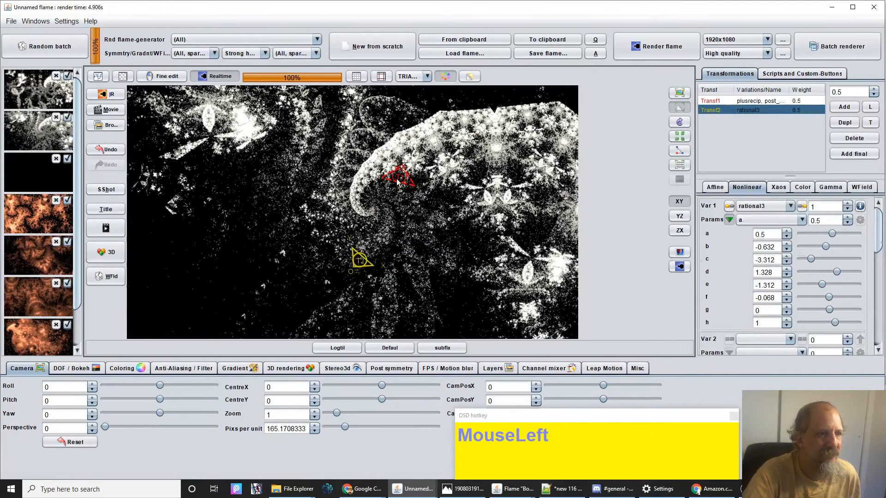
{"action": "mouse_move", "coordinate": [403, 181]}
{"action": "left_mouse_down"}
{"action": "mouse_move", "coordinate": [405, 170]}
{"action": "mouse_move", "coordinate": [393, 167]}
{"action": "mouse_move", "coordinate": [388, 195]}
{"action": "mouse_move", "coordinate": [404, 179]}
{"action": "left_mouse_up"}
Try larger and smaller sizes for the T1 triangle and rotate it slightly clockwise.
{"action": "scroll", "coordinate": [404, 179], "scroll_direction": "up", "scroll_amount": 2}
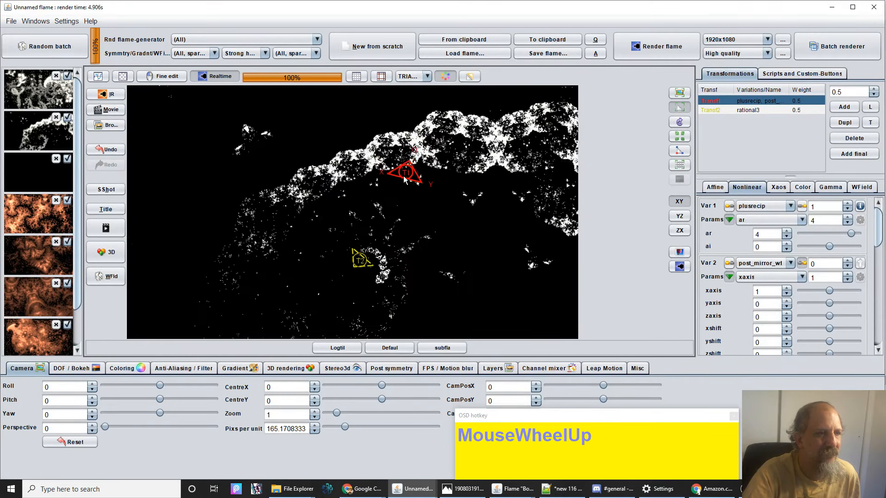
{"action": "scroll", "coordinate": [404, 179], "scroll_direction": "up", "scroll_amount": 3}
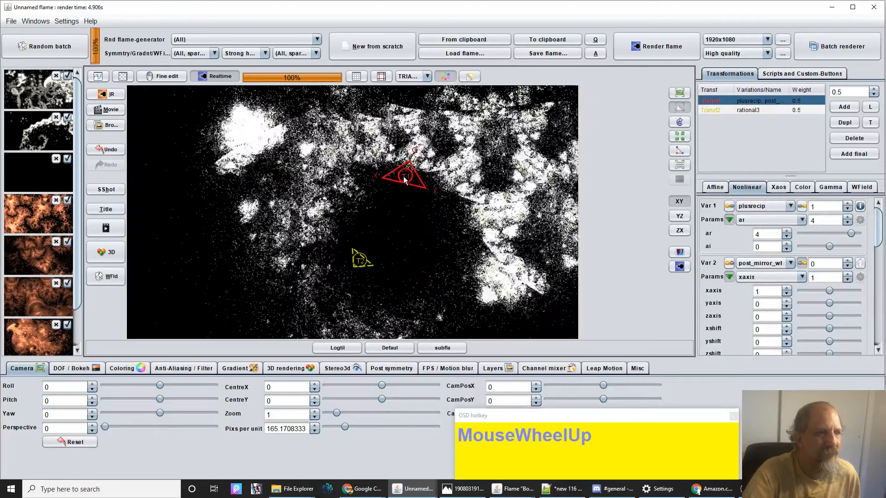
{"action": "scroll", "coordinate": [404, 179], "scroll_direction": "down", "scroll_amount": 2}
{"action": "scroll", "coordinate": [404, 179], "scroll_direction": "down", "scroll_amount": 3}
{"action": "left_click_drag", "start_coordinate": [411, 190], "coordinate": [379, 193]}
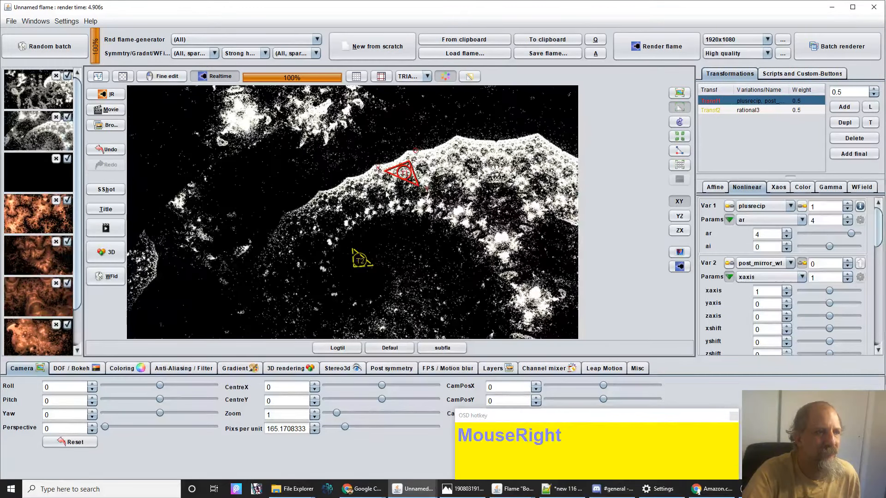
{"action": "scroll", "coordinate": [388, 186], "scroll_direction": "down", "scroll_amount": 3}
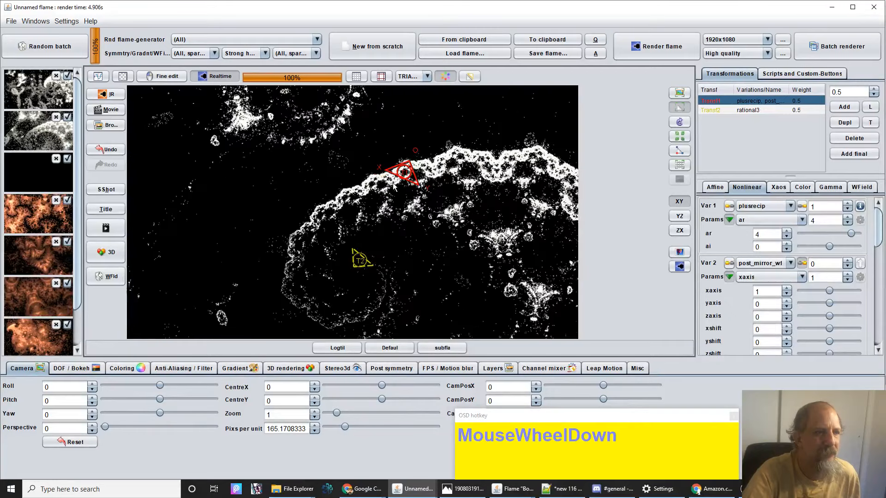
{"action": "scroll", "coordinate": [395, 186], "scroll_direction": "up", "scroll_amount": 2}
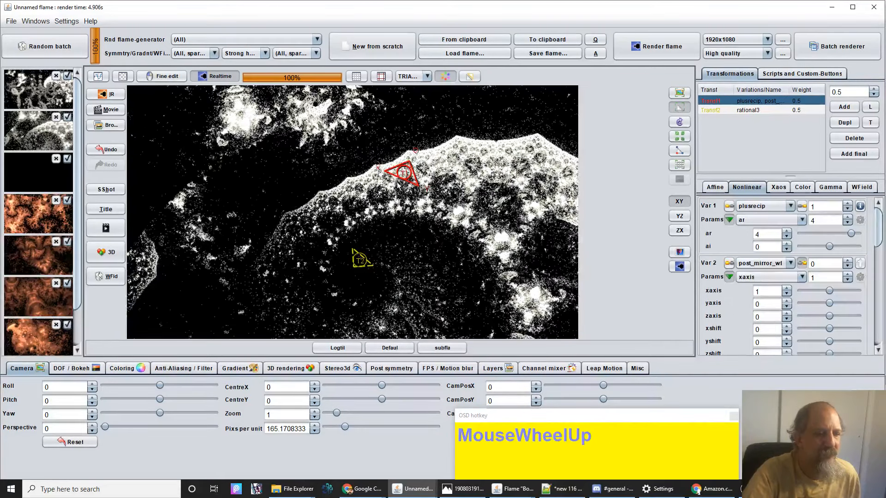
Set the rational3 parameter c of the second transform to -3.64.
{"action": "left_click", "coordinate": [360, 262]}
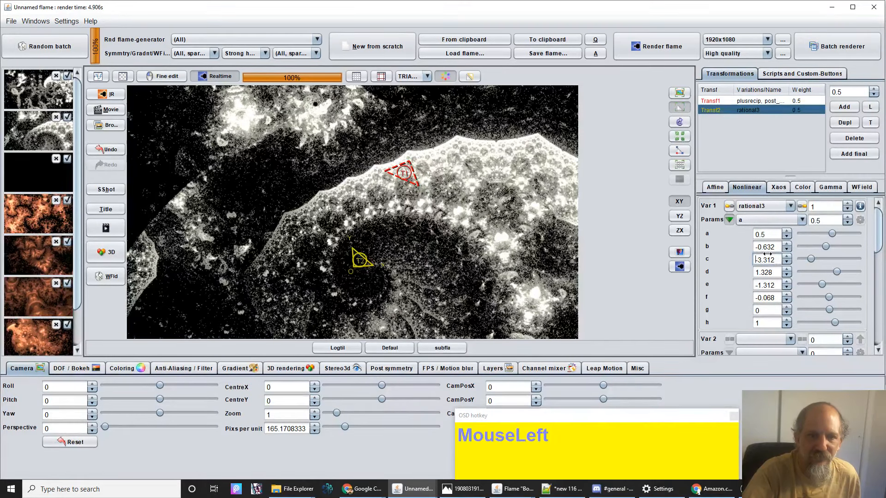
{"action": "left_click_drag", "start_coordinate": [772, 253], "coordinate": [720, 278]}
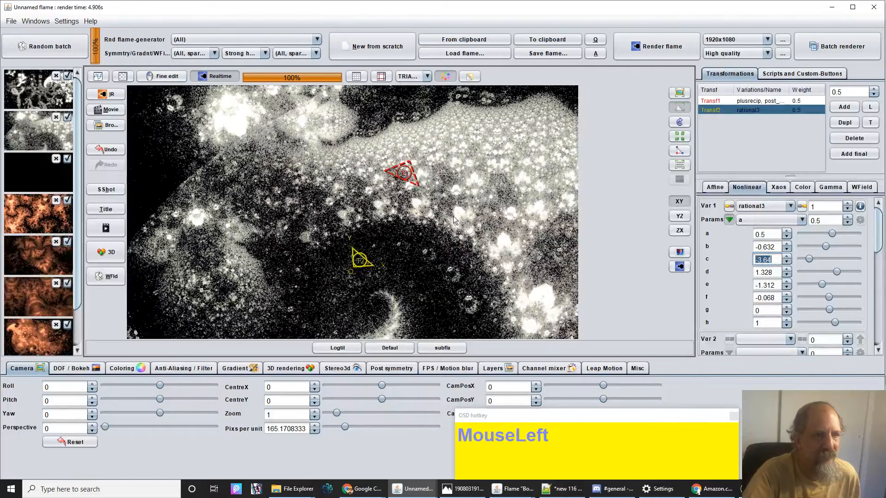
Try slightly smaller and larger sizes for the T2 triangle and rotate it slightly clockwise.
{"action": "scroll", "coordinate": [383, 218], "scroll_direction": "down", "scroll_amount": 2}
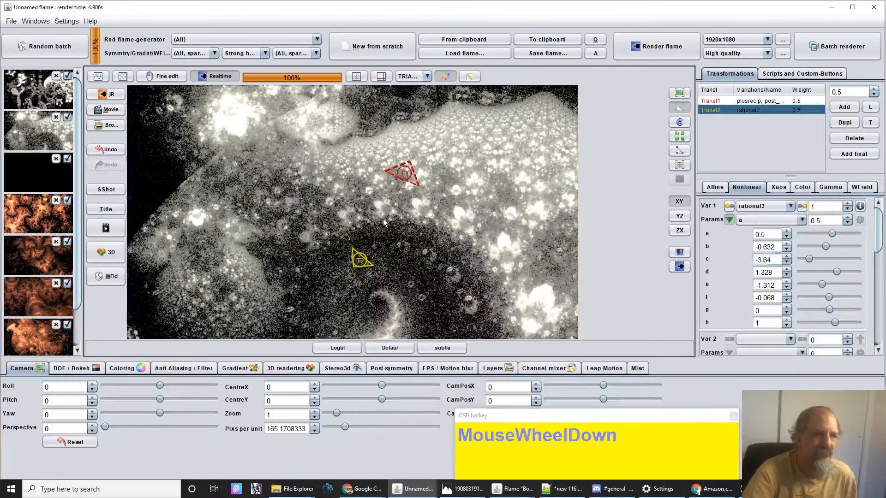
{"action": "scroll", "coordinate": [389, 232], "scroll_direction": "up", "scroll_amount": 2}
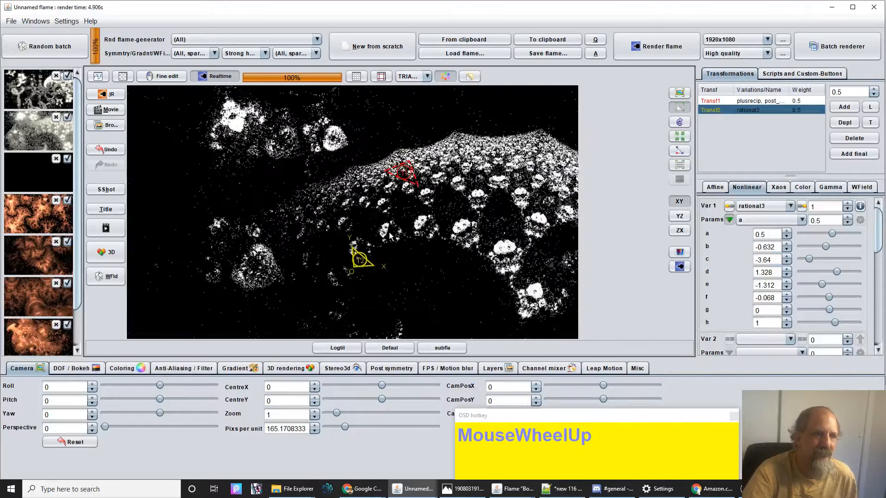
{"action": "scroll", "coordinate": [393, 237], "scroll_direction": "down", "scroll_amount": 1}
{"action": "mouse_move", "coordinate": [395, 235]}
{"action": "left_mouse_down"}
{"action": "mouse_move", "coordinate": [420, 239]}
{"action": "mouse_move", "coordinate": [367, 263]}
{"action": "mouse_move", "coordinate": [408, 234]}
{"action": "left_mouse_up"}
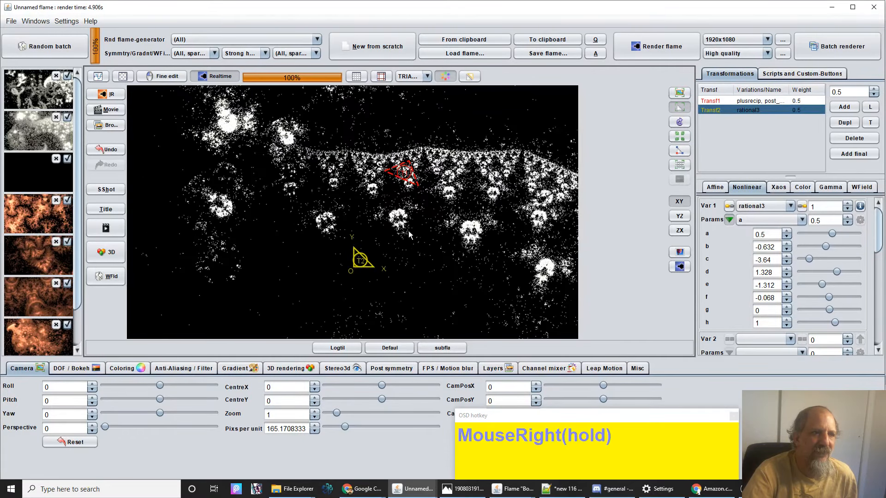
Move the T1 triangle left until it sits above the T2 triangle.
{"action": "left_click", "coordinate": [405, 172]}
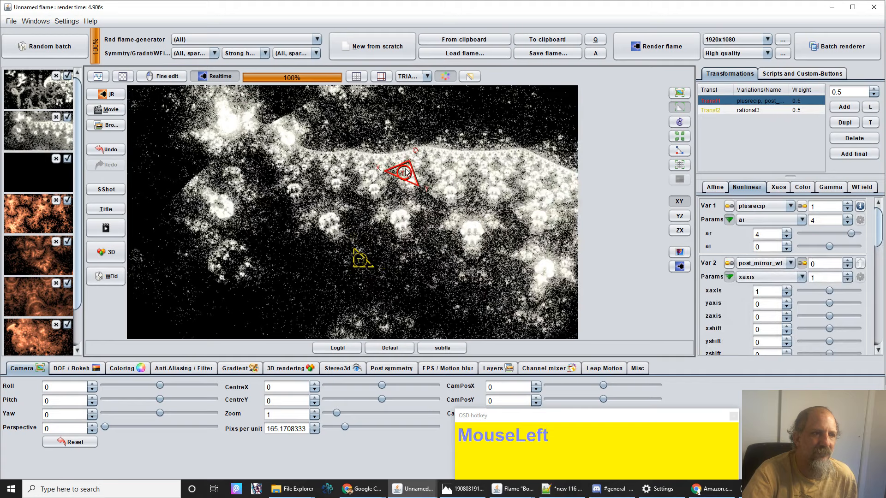
{"action": "left_click_drag", "start_coordinate": [409, 167], "coordinate": [383, 184]}
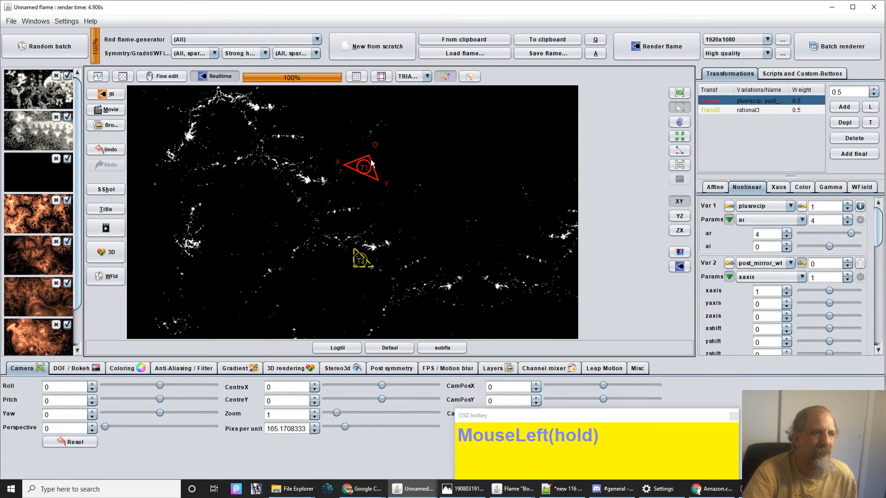
{"action": "left_click_drag", "start_coordinate": [372, 162], "coordinate": [368, 167]}
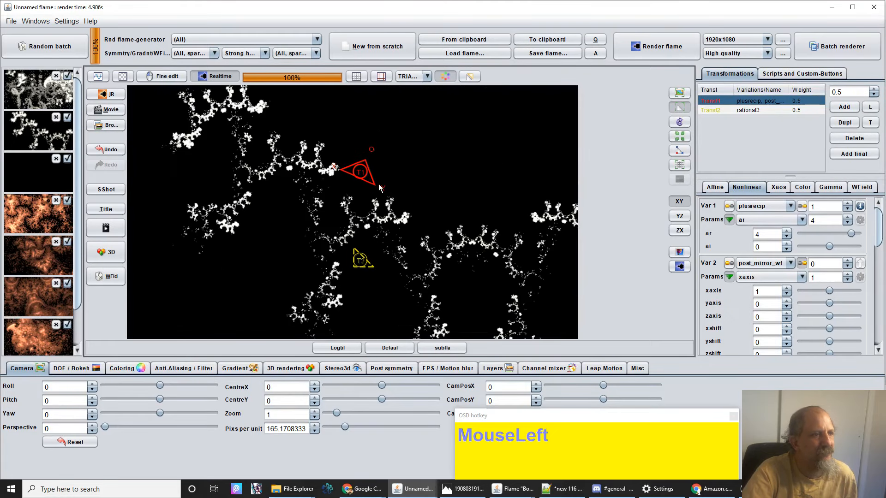
Enlarge and shrink the T1 triangle to compare sizes, and turn it slightly clockwise.
{"action": "scroll", "coordinate": [379, 187], "scroll_direction": "up", "scroll_amount": 5}
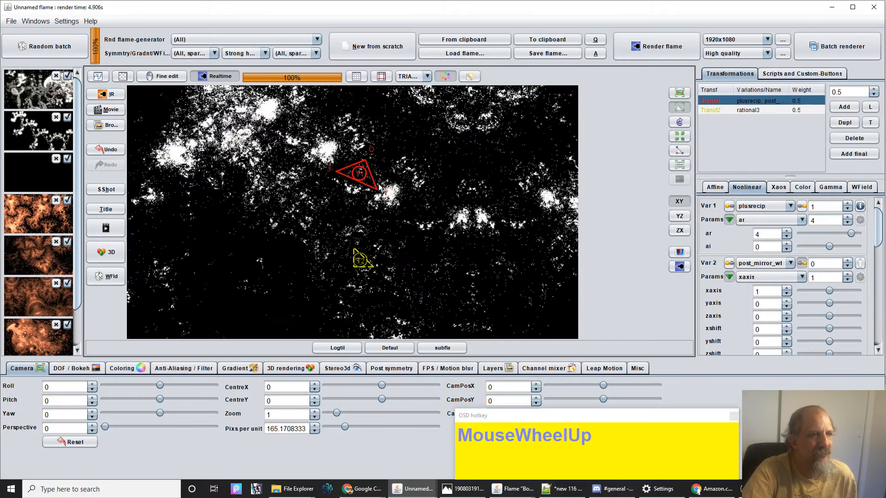
{"action": "scroll", "coordinate": [379, 187], "scroll_direction": "up", "scroll_amount": 2}
{"action": "scroll", "coordinate": [380, 189], "scroll_direction": "down", "scroll_amount": 3}
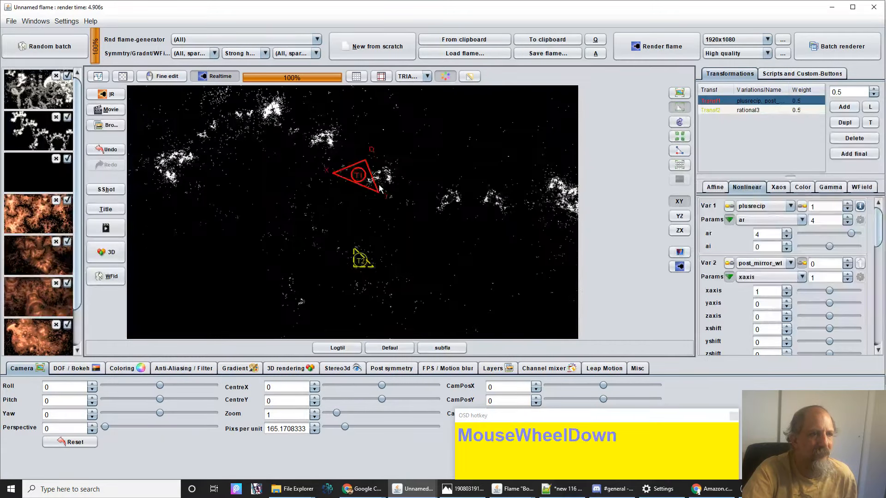
{"action": "scroll", "coordinate": [379, 186], "scroll_direction": "down", "scroll_amount": 6}
{"action": "right_click", "coordinate": [381, 193]}
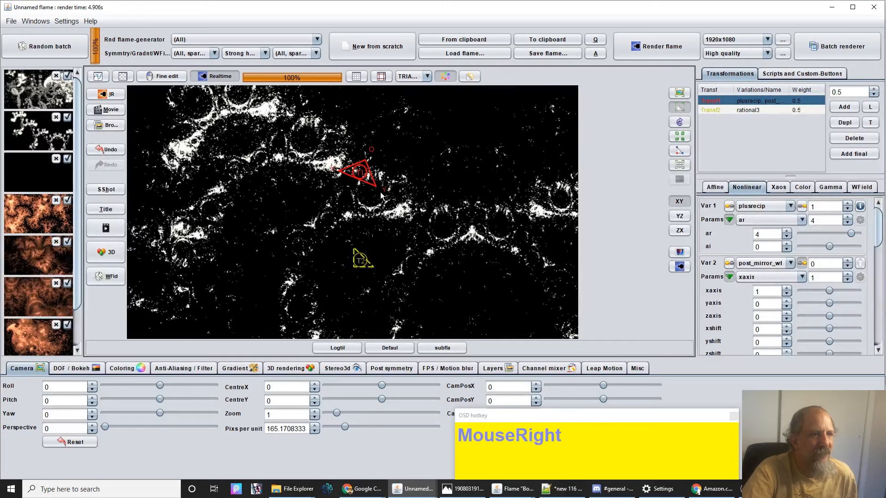
{"action": "left_click_drag", "start_coordinate": [381, 193], "coordinate": [344, 220]}
Move the T2 triangle up and slightly left, shrink it a little and rotate it slightly clockwise.
{"action": "left_click", "coordinate": [356, 263]}
{"action": "scroll", "coordinate": [349, 223], "scroll_direction": "down", "scroll_amount": 4}
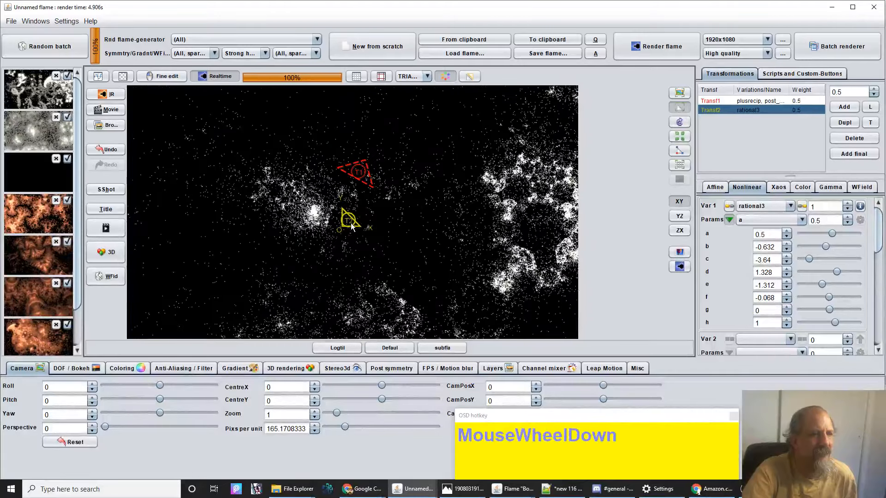
{"action": "scroll", "coordinate": [354, 225], "scroll_direction": "down", "scroll_amount": 2}
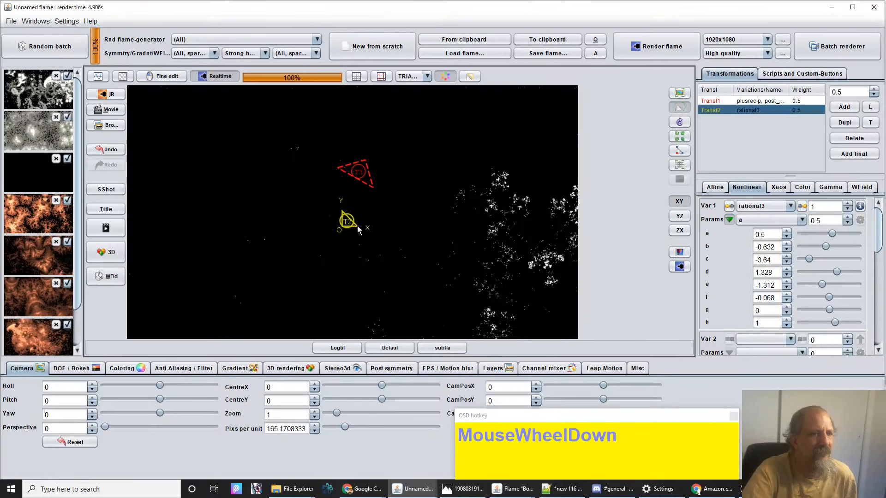
{"action": "right_click", "coordinate": [359, 228]}
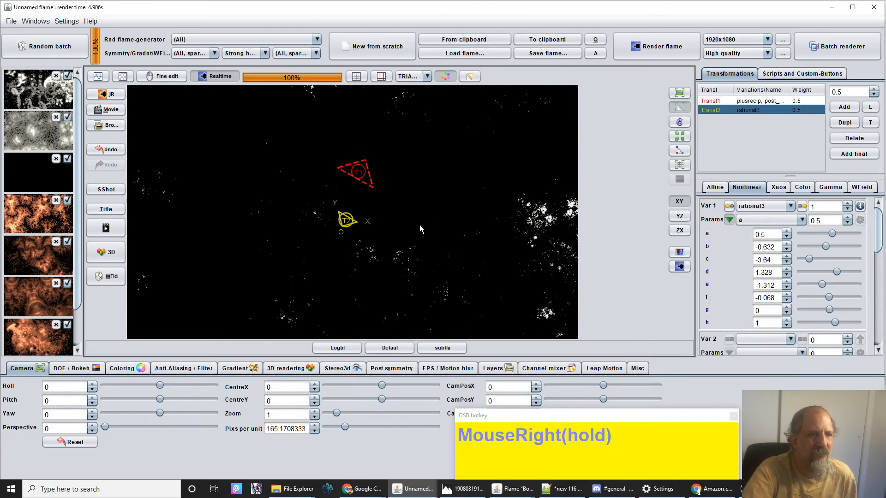
{"action": "left_click_drag", "start_coordinate": [419, 225], "coordinate": [328, 226]}
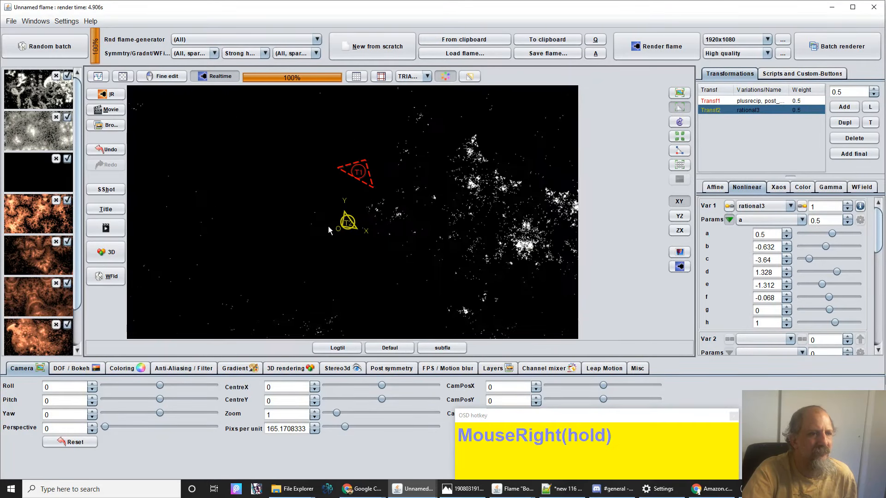
Rotate the T1 triangle counterclockwise and shrink it slightly.
{"action": "left_click", "coordinate": [365, 178]}
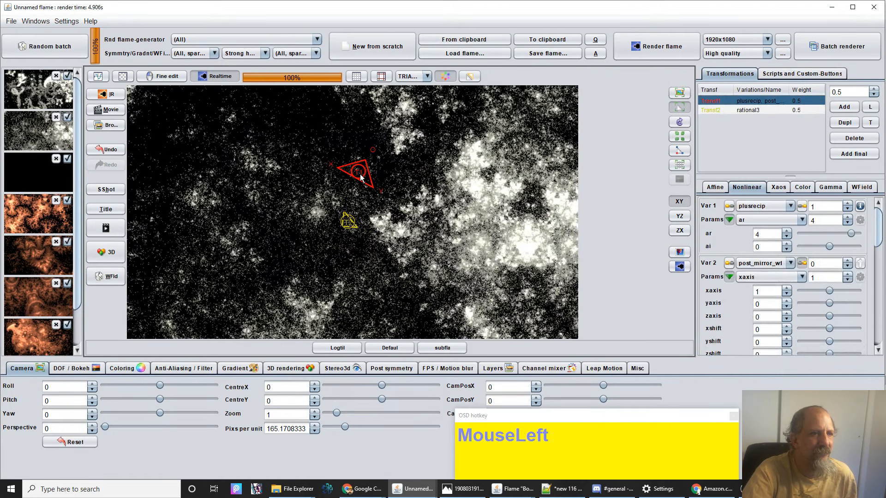
{"action": "left_click_drag", "start_coordinate": [361, 179], "coordinate": [427, 170]}
{"action": "scroll", "coordinate": [363, 179], "scroll_direction": "down", "scroll_amount": 2}
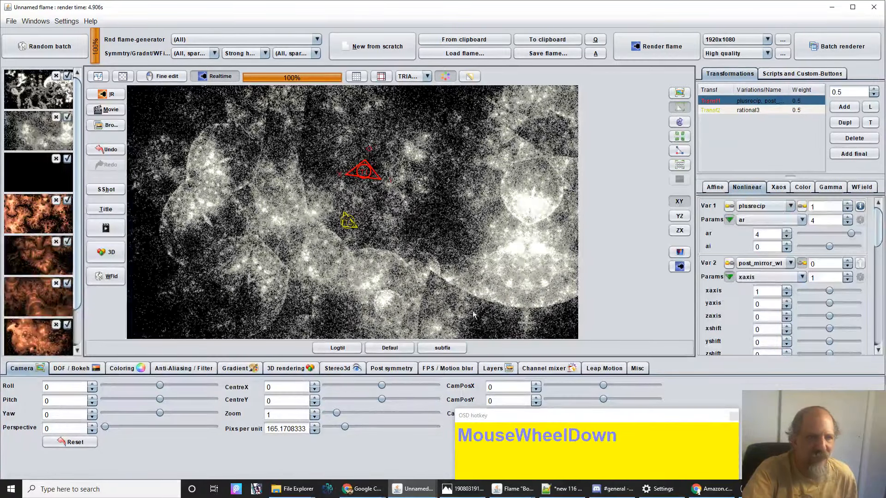
{"action": "scroll", "coordinate": [375, 213], "scroll_direction": "down", "scroll_amount": 1}
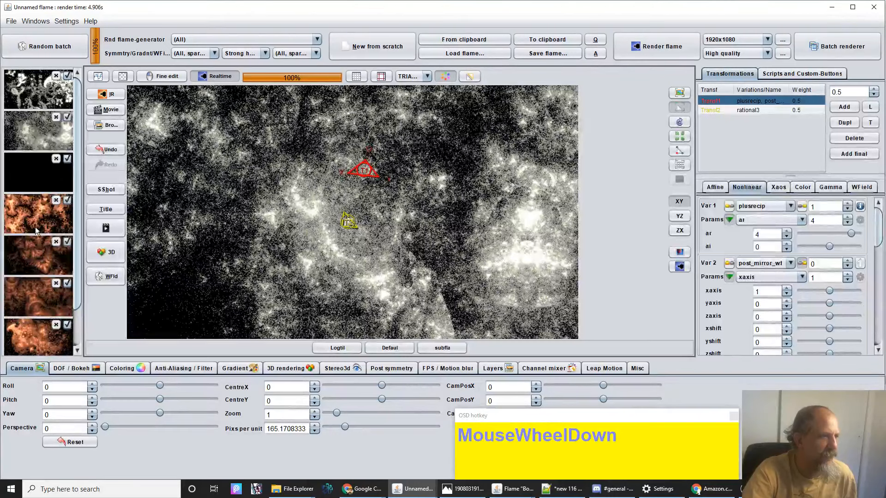
Open earlier copper-coloured flames and the first black-and-white flame from the thumbnails to examine their transforms and rational3 parameters.
{"action": "left_click", "coordinate": [30, 333]}
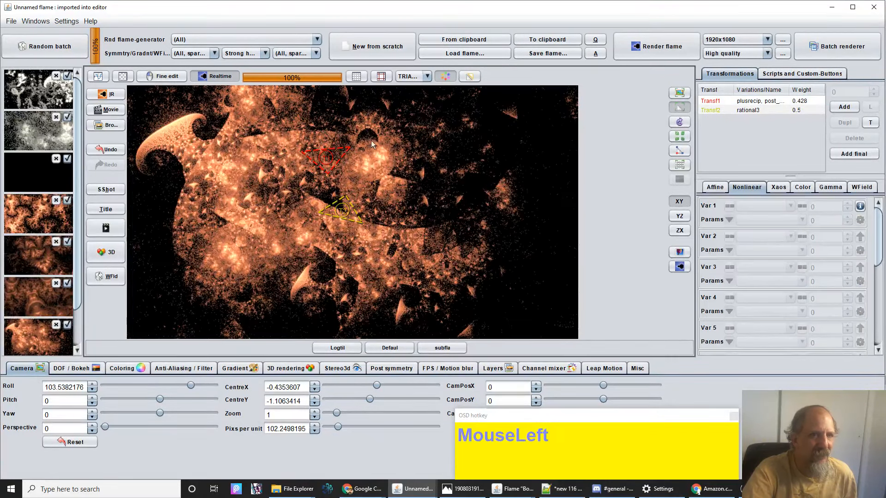
{"action": "left_click", "coordinate": [770, 103]}
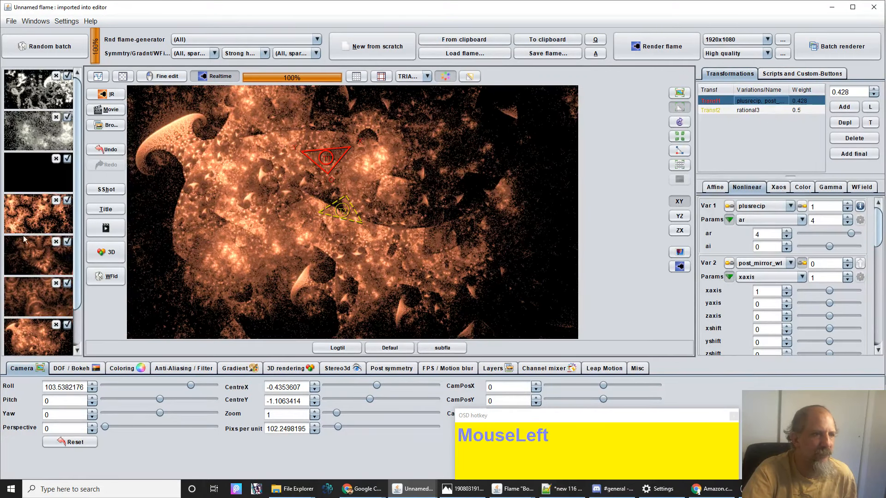
{"action": "left_click", "coordinate": [749, 109]}
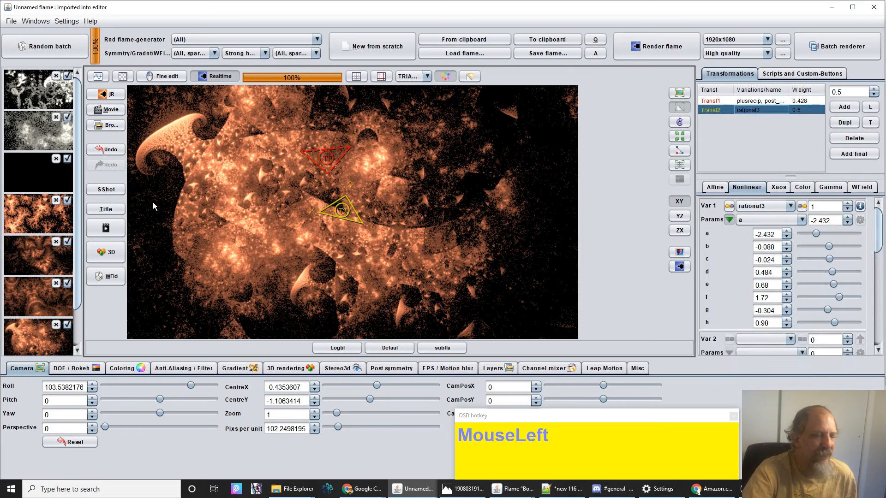
{"action": "left_click", "coordinate": [45, 257]}
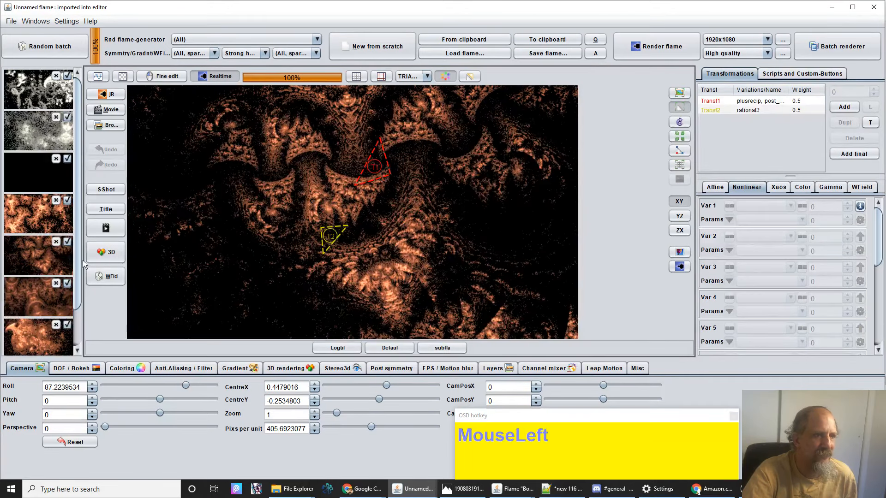
{"action": "left_click", "coordinate": [42, 214]}
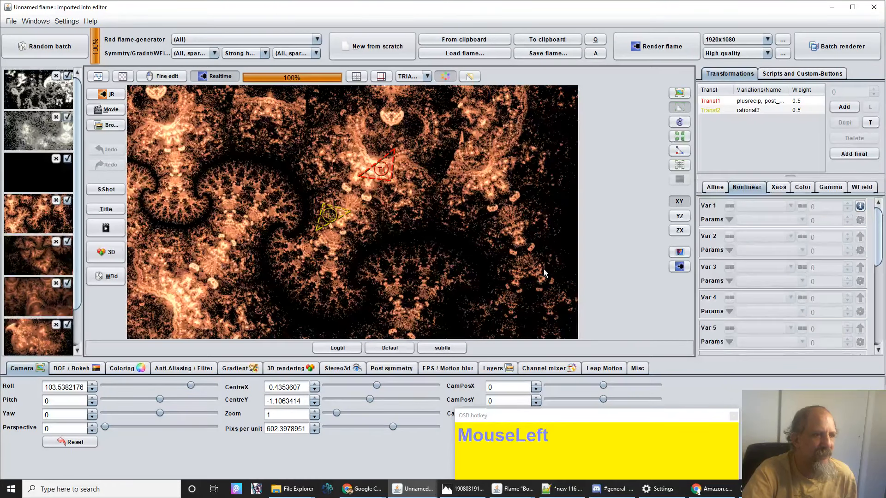
{"action": "left_click", "coordinate": [32, 84]}
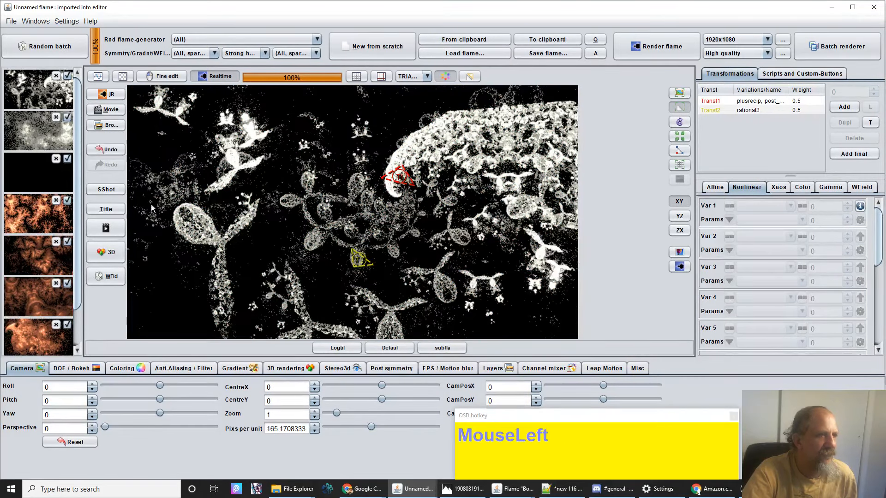
Move the T2 triangle of the working flame slightly left and fine-tune its size.
{"action": "left_click", "coordinate": [349, 222]}
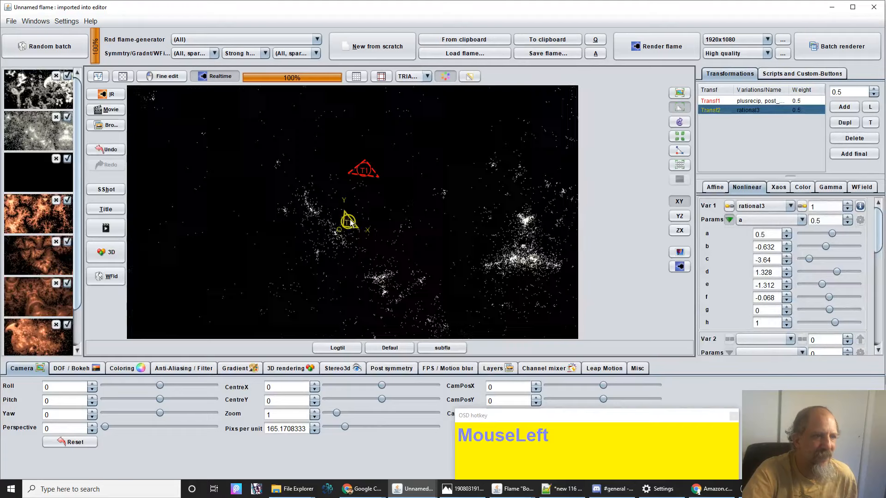
{"action": "mouse_move", "coordinate": [350, 224]}
{"action": "left_mouse_down"}
{"action": "mouse_move", "coordinate": [364, 227]}
{"action": "mouse_move", "coordinate": [344, 214]}
{"action": "mouse_move", "coordinate": [339, 224]}
{"action": "left_mouse_up"}
{"action": "scroll", "coordinate": [340, 225], "scroll_direction": "up", "scroll_amount": 3}
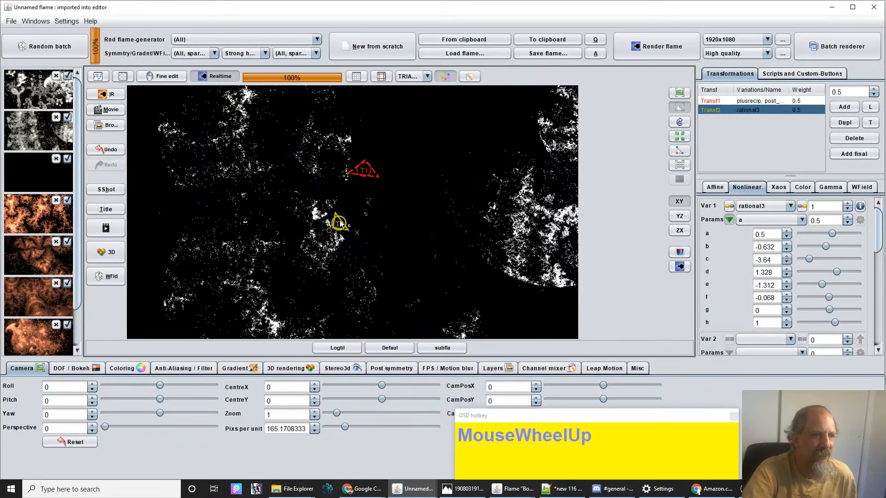
{"action": "scroll", "coordinate": [339, 225], "scroll_direction": "down", "scroll_amount": 4}
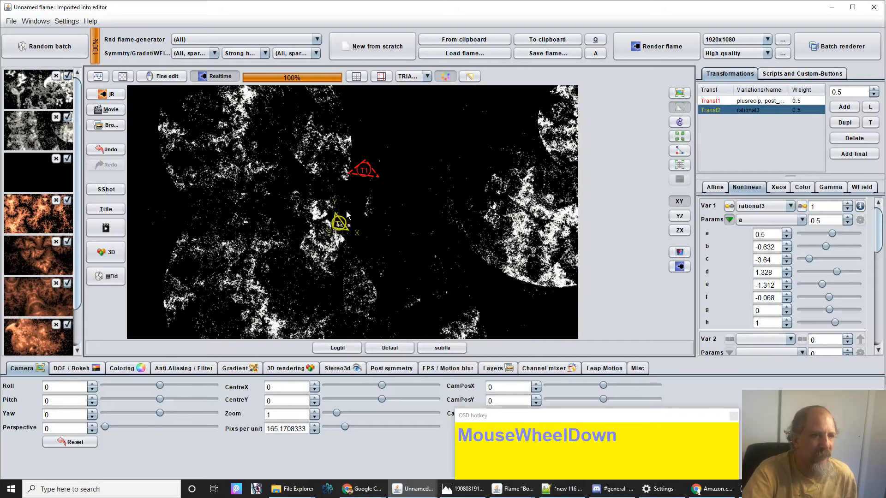
Rotate the T1 triangle clockwise and move it down and right, to the right of the T2 triangle.
{"action": "left_click", "coordinate": [360, 177]}
{"action": "right_click", "coordinate": [369, 171]}
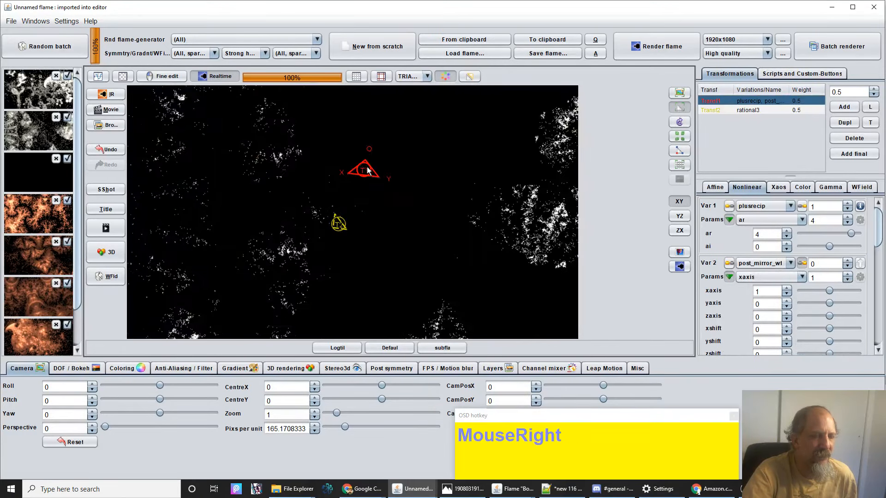
{"action": "left_click_drag", "start_coordinate": [421, 170], "coordinate": [280, 188]}
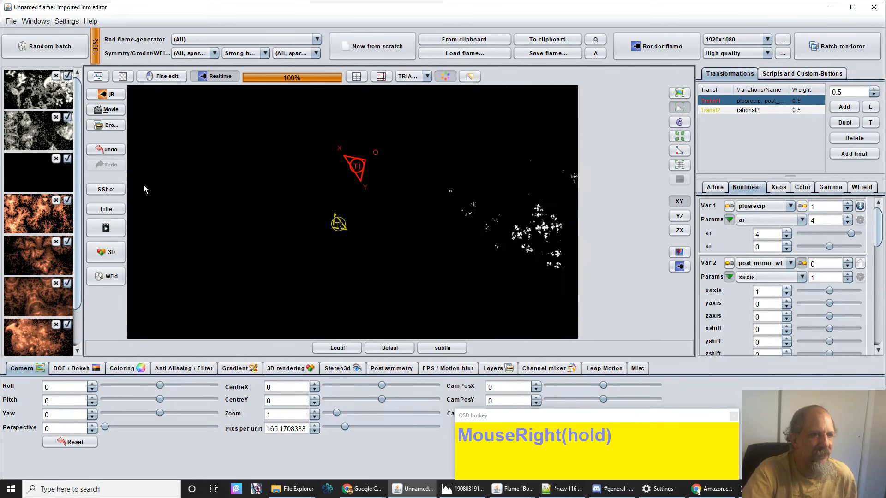
{"action": "left_click_drag", "start_coordinate": [144, 188], "coordinate": [335, 172]}
{"action": "left_click", "coordinate": [354, 184]}
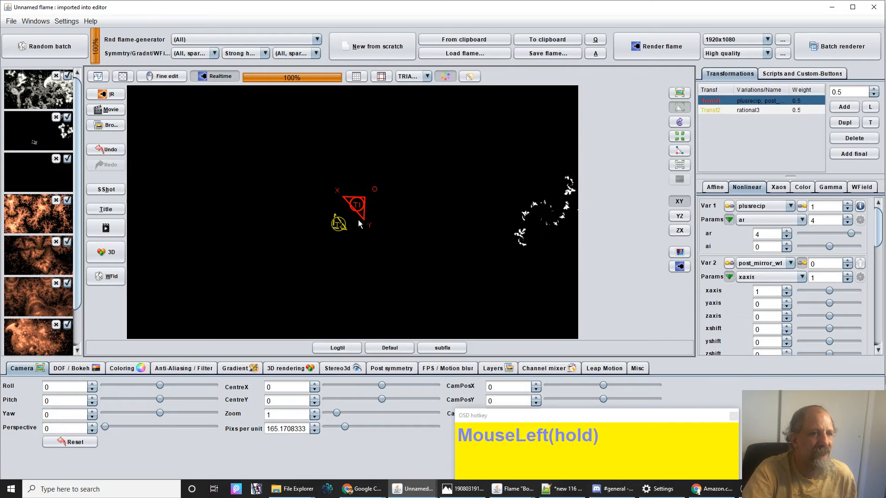
{"action": "left_click_drag", "start_coordinate": [400, 182], "coordinate": [421, 233]}
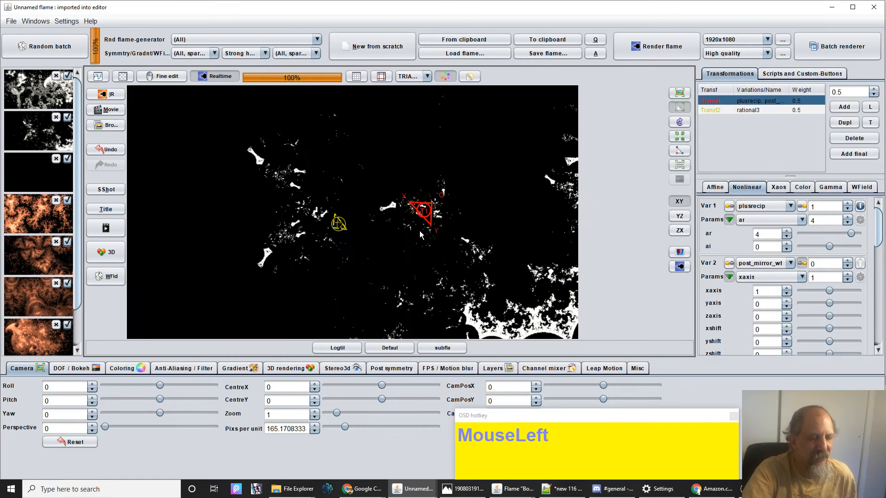
Enlarge the T1 triangle slightly and nudge it a little left with fine editing enabled.
{"action": "scroll", "coordinate": [417, 230], "scroll_direction": "up", "scroll_amount": 3}
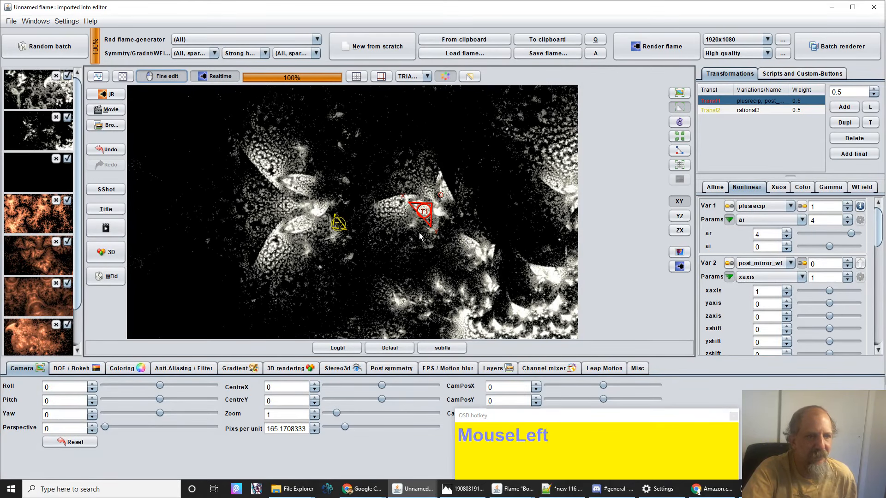
{"action": "left_click_drag", "start_coordinate": [429, 222], "coordinate": [392, 226]}
{"action": "right_click", "coordinate": [380, 210]}
Shift the camera in camera-editing mode to CentreX 0.6818182 and CentreY 0.3288223.
{"action": "left_click", "coordinate": [527, 261]}
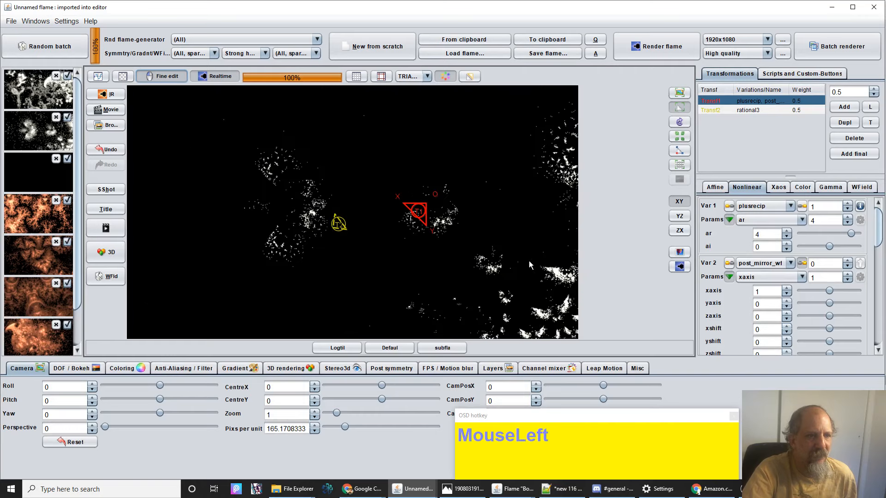
{"action": "double_click", "coordinate": [553, 217]}
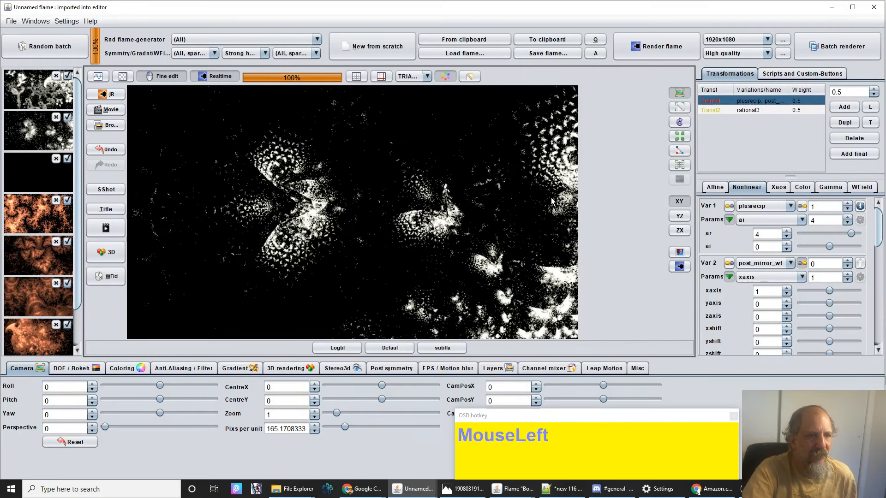
{"action": "left_click_drag", "start_coordinate": [552, 201], "coordinate": [176, 137]}
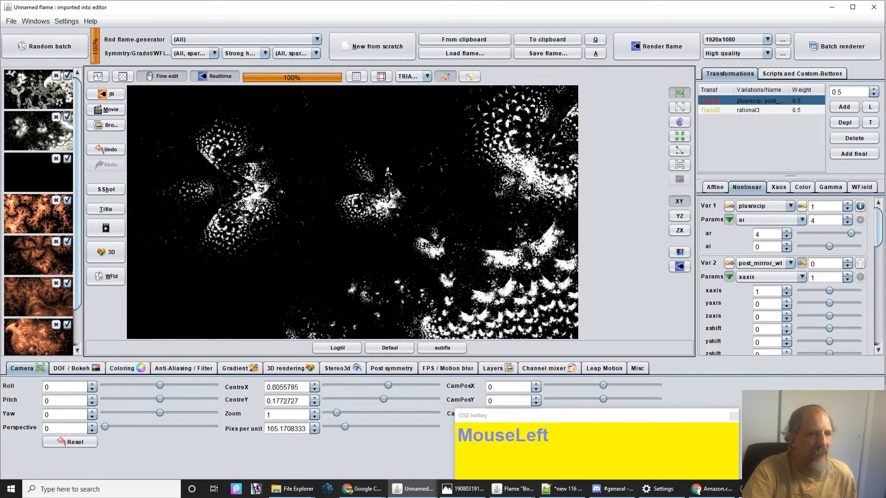
{"action": "left_click_drag", "start_coordinate": [520, 286], "coordinate": [415, 238]}
Rotate the T1 triangle finely and nudge it a little further left.
{"action": "right_click", "coordinate": [367, 223]}
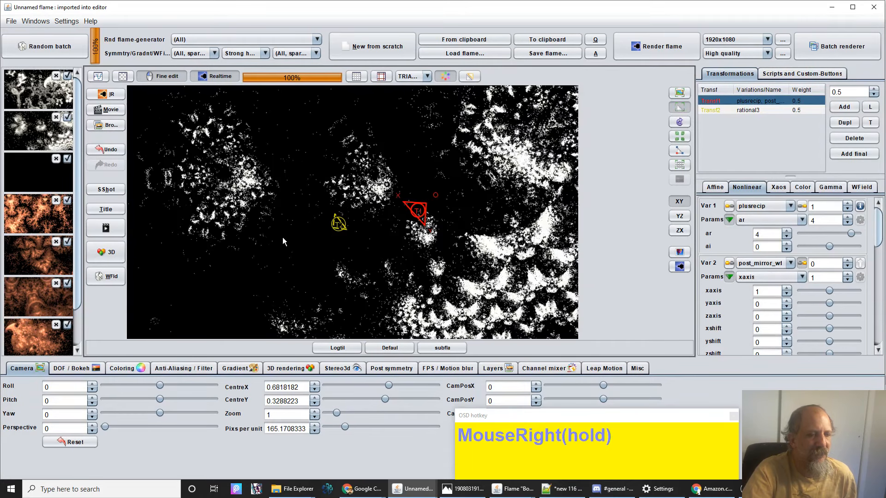
{"action": "left_click", "coordinate": [428, 198]}
{"action": "left_click_drag", "start_coordinate": [427, 196], "coordinate": [360, 203]}
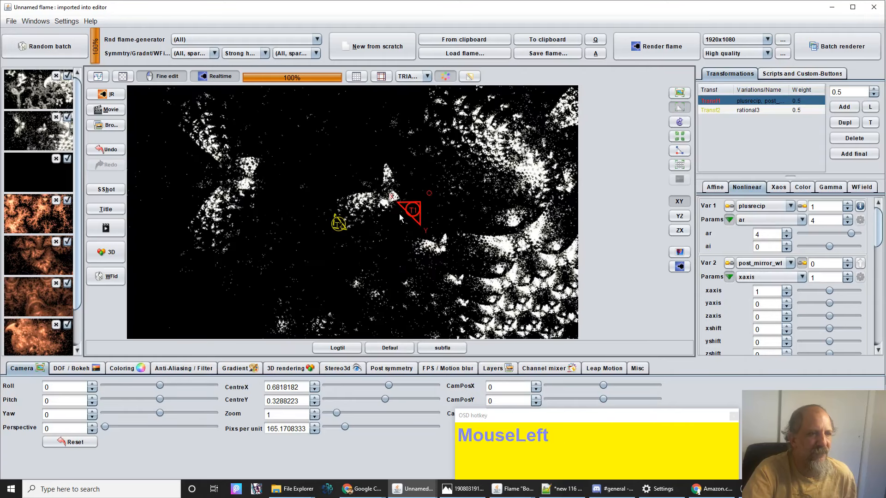
Fine-tune the size and placement of the T1 triangle in small amounts with fine editing enabled.
{"action": "scroll", "coordinate": [406, 216], "scroll_direction": "up", "scroll_amount": 2}
{"action": "scroll", "coordinate": [411, 218], "scroll_direction": "up", "scroll_amount": 1}
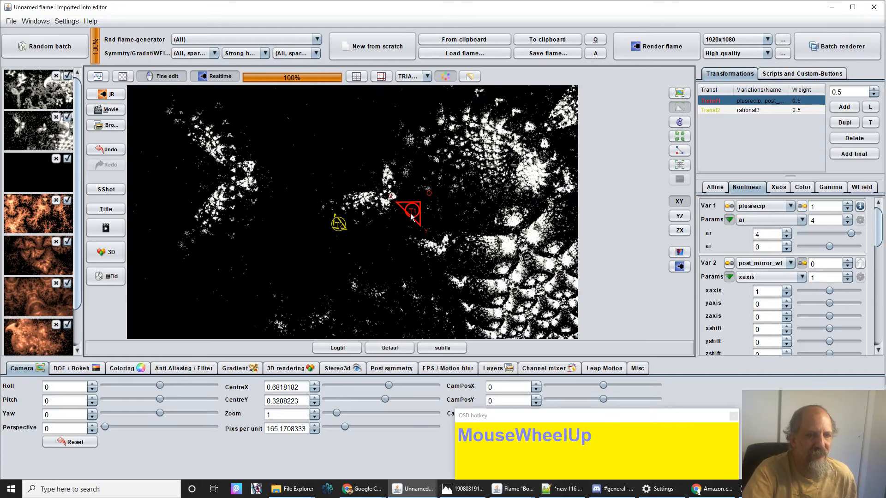
{"action": "scroll", "coordinate": [411, 218], "scroll_direction": "down", "scroll_amount": 1}
{"action": "scroll", "coordinate": [411, 218], "scroll_direction": "down", "scroll_amount": 5}
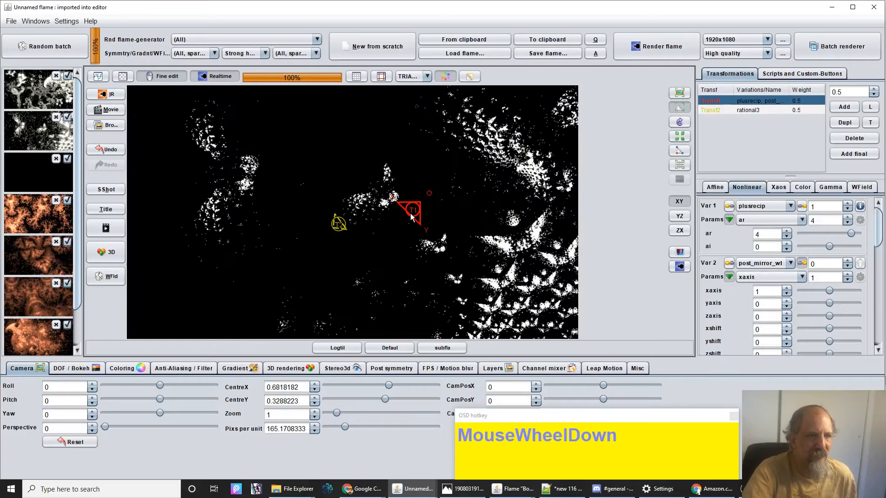
{"action": "left_click_drag", "start_coordinate": [418, 213], "coordinate": [199, 339]}
Set the flame's coloring brightness to 9.08 and its gamma threshold to 0.216.
{"action": "left_click", "coordinate": [125, 368]}
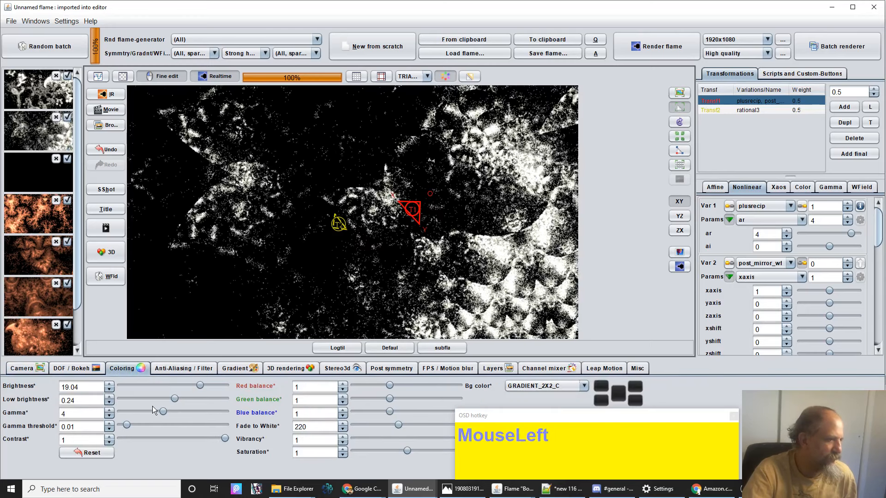
{"action": "left_click_drag", "start_coordinate": [200, 386], "coordinate": [193, 385]}
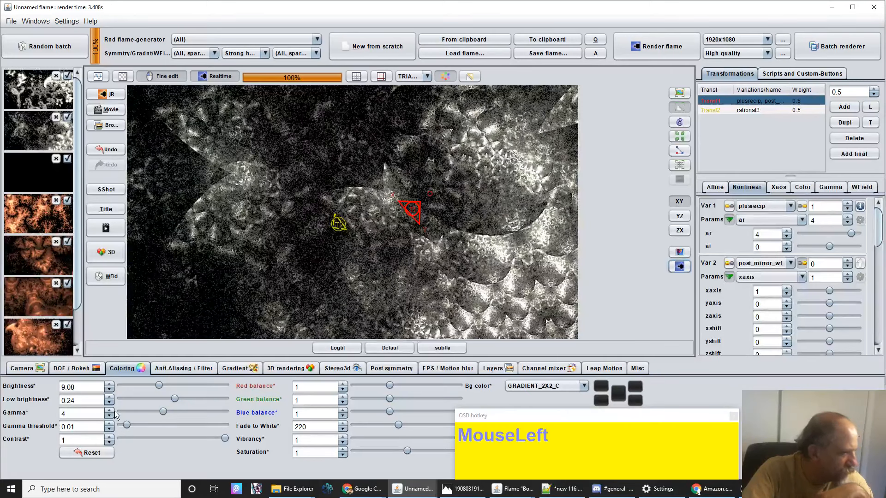
{"action": "left_click_drag", "start_coordinate": [126, 425], "coordinate": [269, 428]}
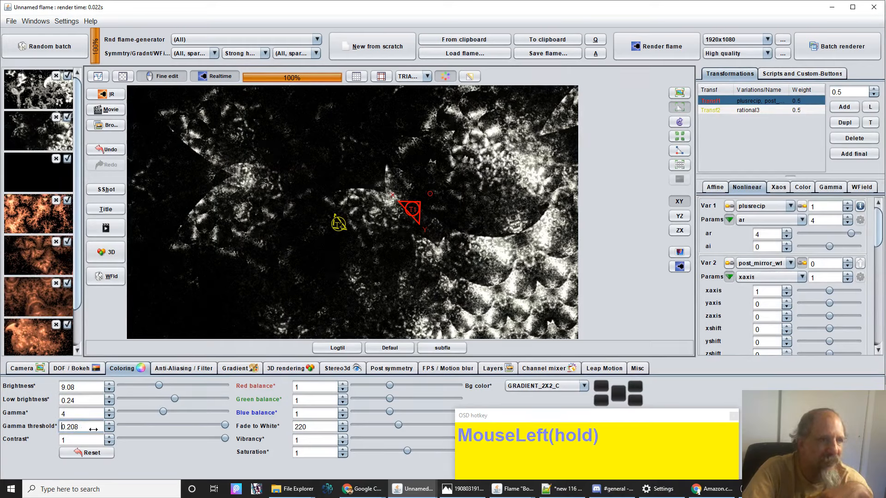
{"action": "left_click_drag", "start_coordinate": [115, 430], "coordinate": [115, 430]}
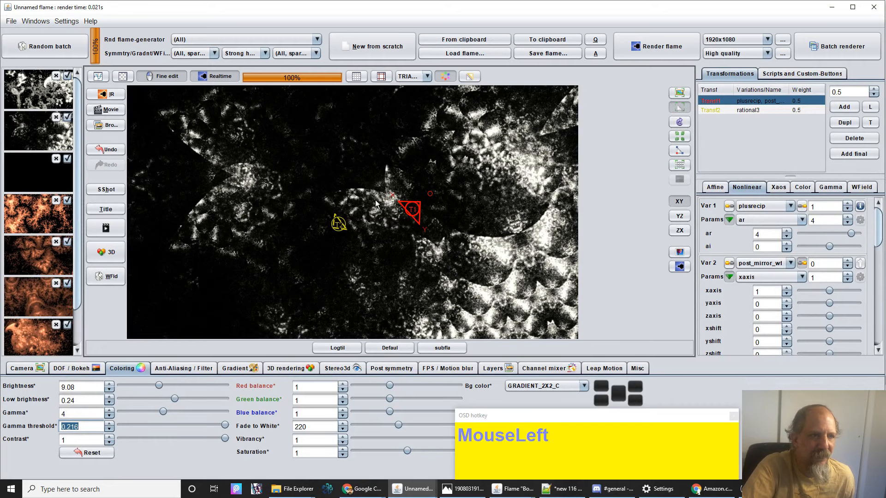
Store a snapshot of the flame, and finely move and rotate the T2 triangle.
{"action": "left_click", "coordinate": [340, 225]}
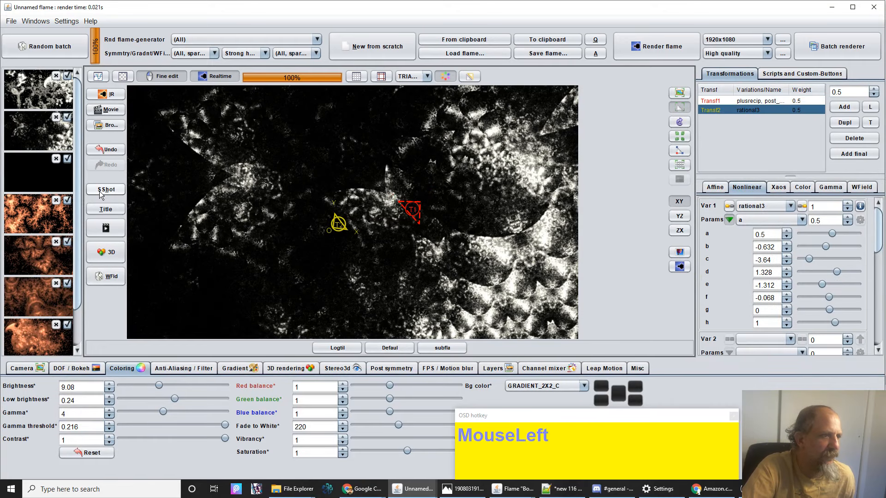
{"action": "left_click", "coordinate": [100, 190]}
{"action": "left_click_drag", "start_coordinate": [339, 225], "coordinate": [384, 231]}
{"action": "right_click", "coordinate": [354, 231]}
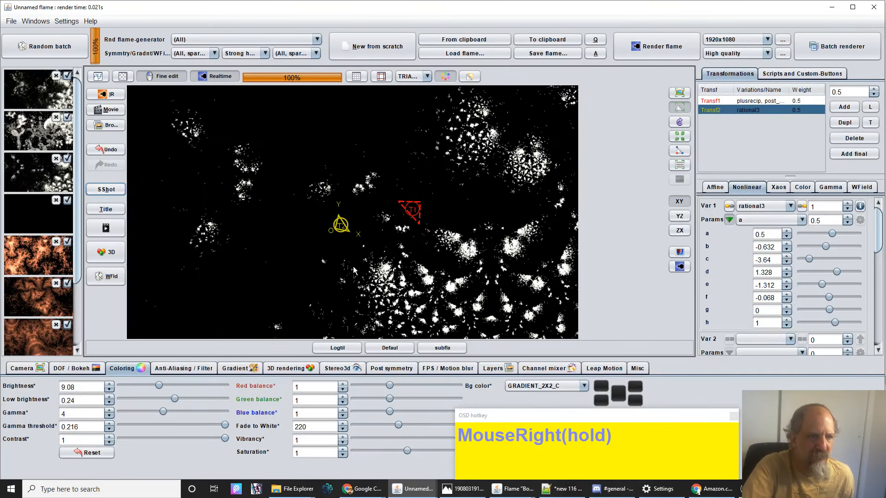
{"action": "left_click_drag", "start_coordinate": [415, 266], "coordinate": [232, 3]}
Turn off fine editing and shift the camera so the fractal pattern moves left in the preview.
{"action": "left_click", "coordinate": [524, 257]}
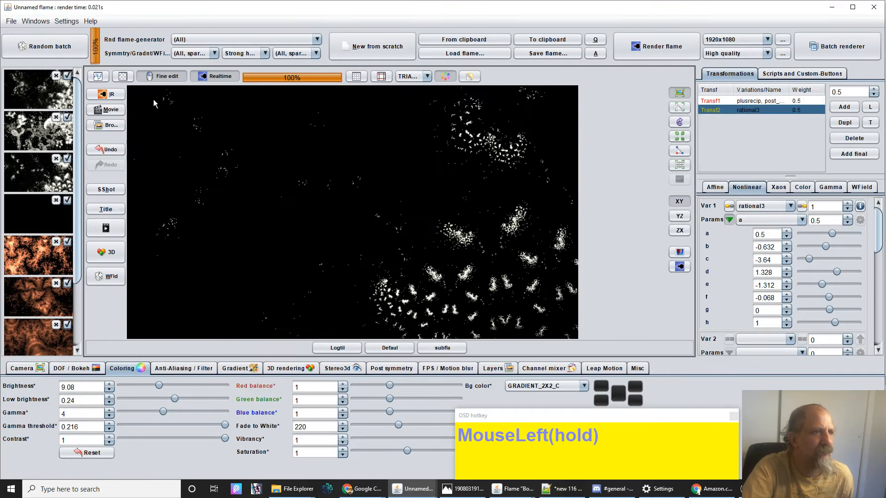
{"action": "left_click", "coordinate": [153, 77]}
{"action": "left_click_drag", "start_coordinate": [520, 277], "coordinate": [386, 270]}
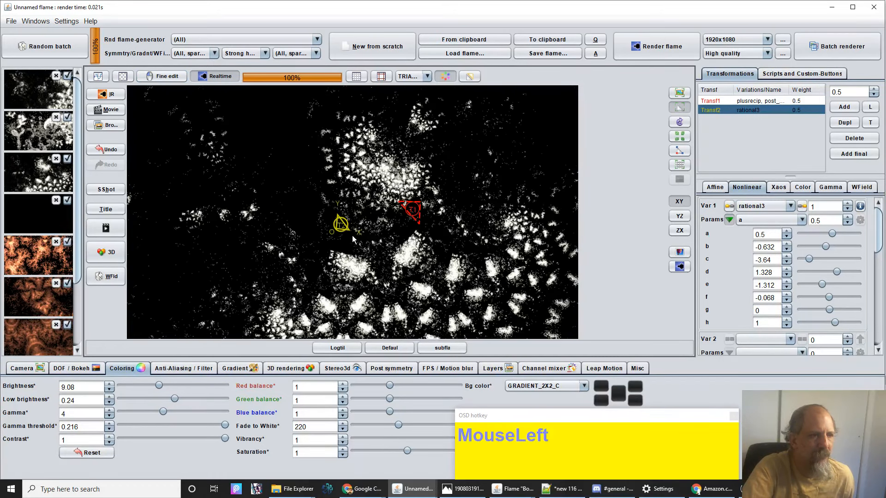
Adjust the T2 triangle slightly and change its size in small increments.
{"action": "mouse_move", "coordinate": [353, 236]}
{"action": "left_mouse_down"}
{"action": "mouse_move", "coordinate": [436, 240]}
{"action": "mouse_move", "coordinate": [292, 262]}
{"action": "mouse_move", "coordinate": [325, 260]}
{"action": "mouse_move", "coordinate": [354, 235]}
{"action": "left_mouse_up"}
{"action": "scroll", "coordinate": [353, 235], "scroll_direction": "up", "scroll_amount": 2}
{"action": "scroll", "coordinate": [354, 238], "scroll_direction": "down", "scroll_amount": 5}
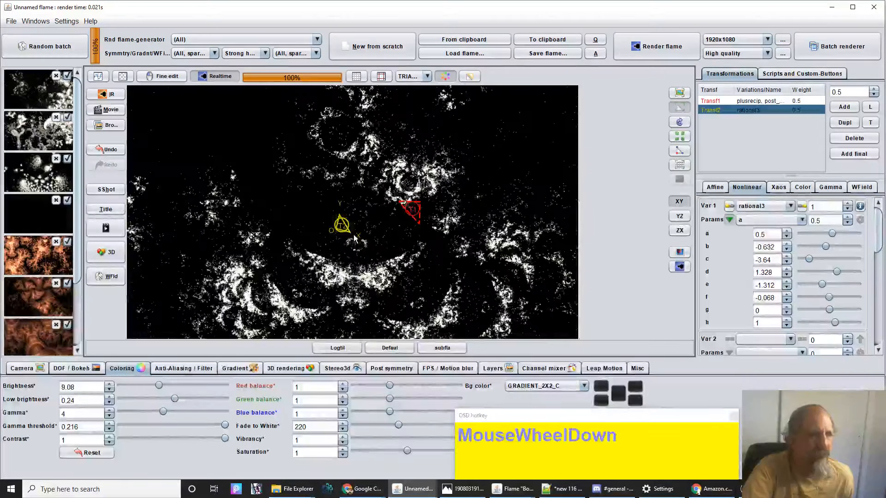
Move the T1 triangle slightly up and left, closer to the T2 triangle.
{"action": "left_click", "coordinate": [412, 211]}
{"action": "left_click_drag", "start_coordinate": [412, 212], "coordinate": [521, 231]}
{"action": "left_click_drag", "start_coordinate": [466, 232], "coordinate": [419, 224]}
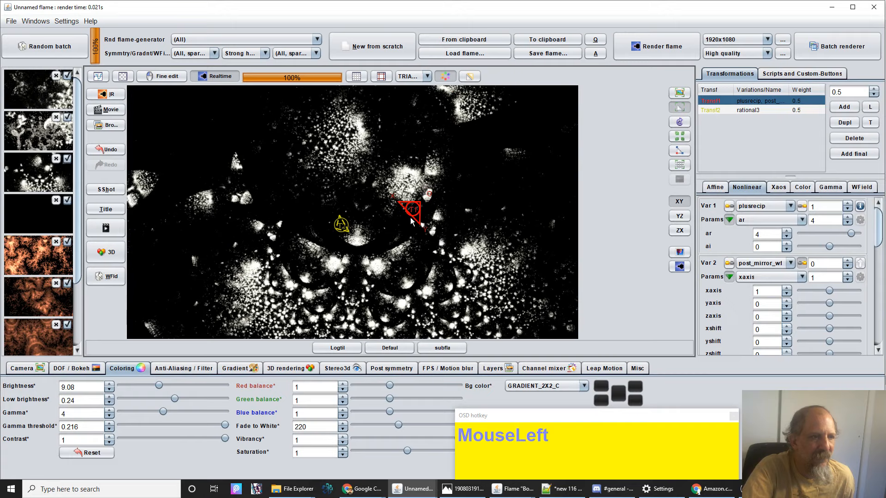
{"action": "mouse_move", "coordinate": [410, 218]}
{"action": "left_mouse_down"}
{"action": "mouse_move", "coordinate": [393, 181]}
{"action": "mouse_move", "coordinate": [368, 203]}
{"action": "mouse_move", "coordinate": [365, 228]}
{"action": "mouse_move", "coordinate": [383, 206]}
{"action": "mouse_move", "coordinate": [398, 205]}
{"action": "mouse_move", "coordinate": [396, 213]}
{"action": "left_mouse_up"}
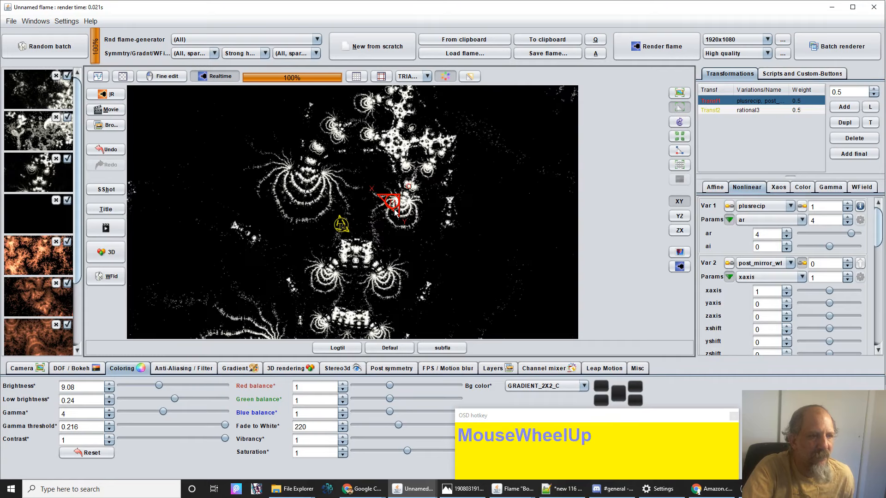
Fine-tune the T1 triangle's size in small increments and rotate it slightly.
{"action": "scroll", "coordinate": [396, 212], "scroll_direction": "up", "scroll_amount": 2}
{"action": "scroll", "coordinate": [396, 212], "scroll_direction": "down", "scroll_amount": 2}
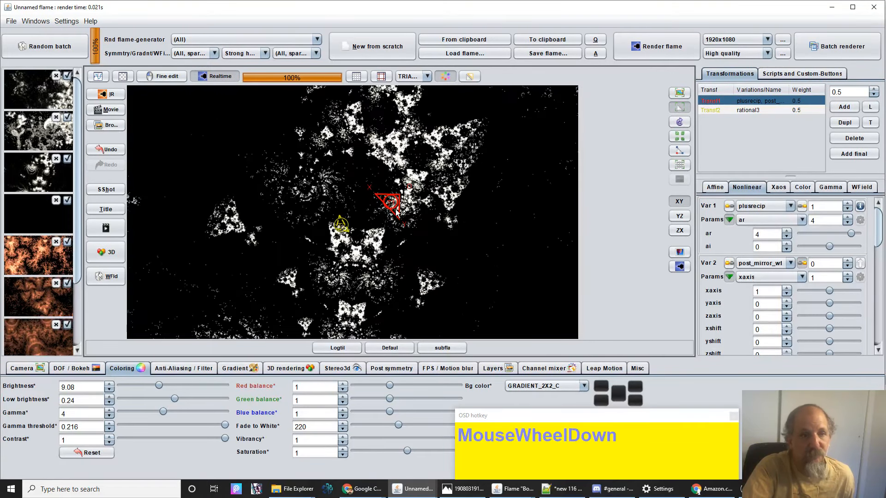
{"action": "scroll", "coordinate": [396, 213], "scroll_direction": "down", "scroll_amount": 2}
{"action": "scroll", "coordinate": [398, 218], "scroll_direction": "up", "scroll_amount": 2}
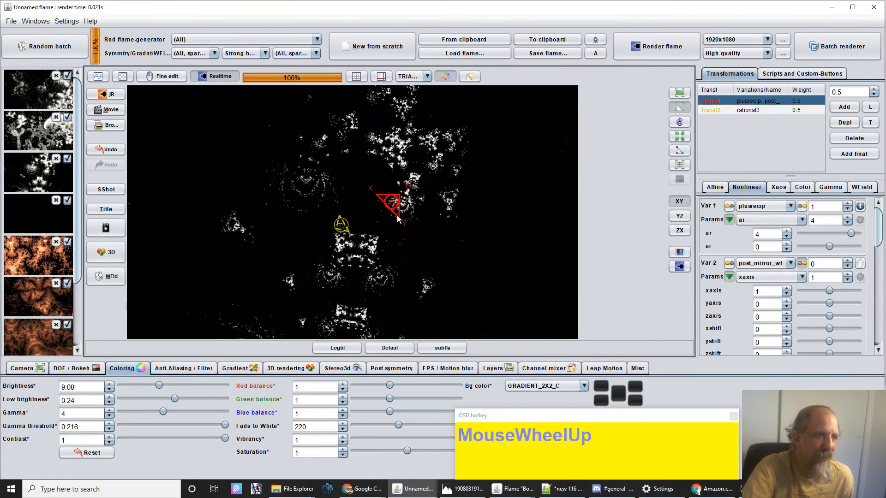
{"action": "scroll", "coordinate": [397, 217], "scroll_direction": "up", "scroll_amount": 3}
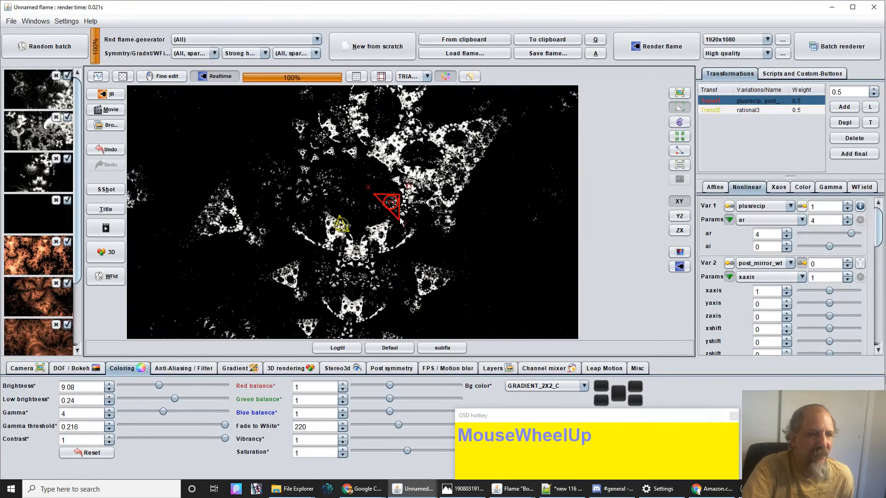
{"action": "scroll", "coordinate": [401, 218], "scroll_direction": "down", "scroll_amount": 3}
{"action": "left_click_drag", "start_coordinate": [400, 218], "coordinate": [388, 238]}
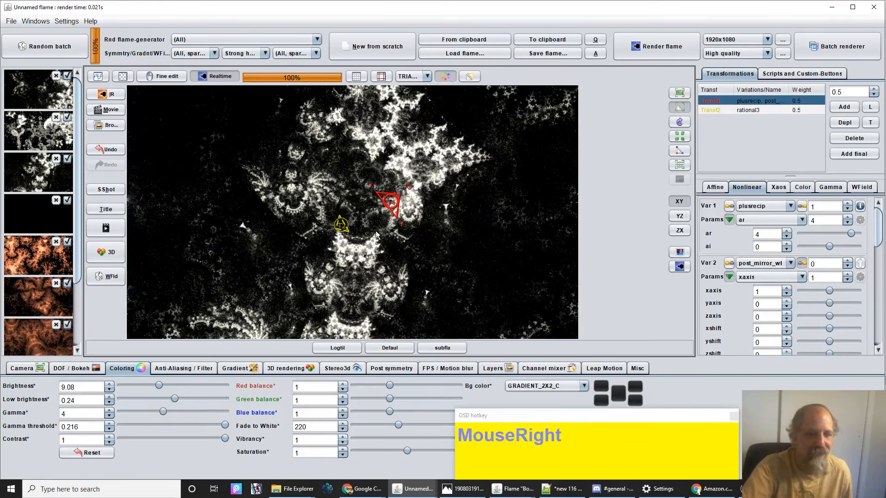
{"action": "left_click", "coordinate": [760, 489]}
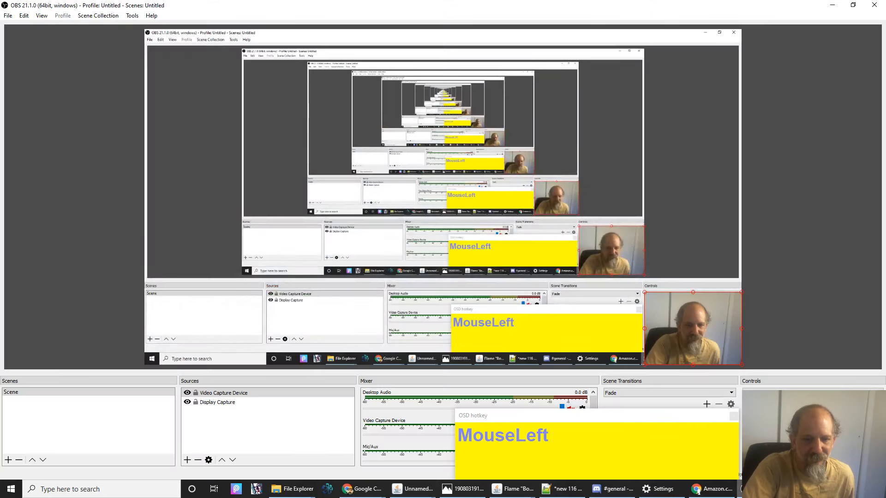